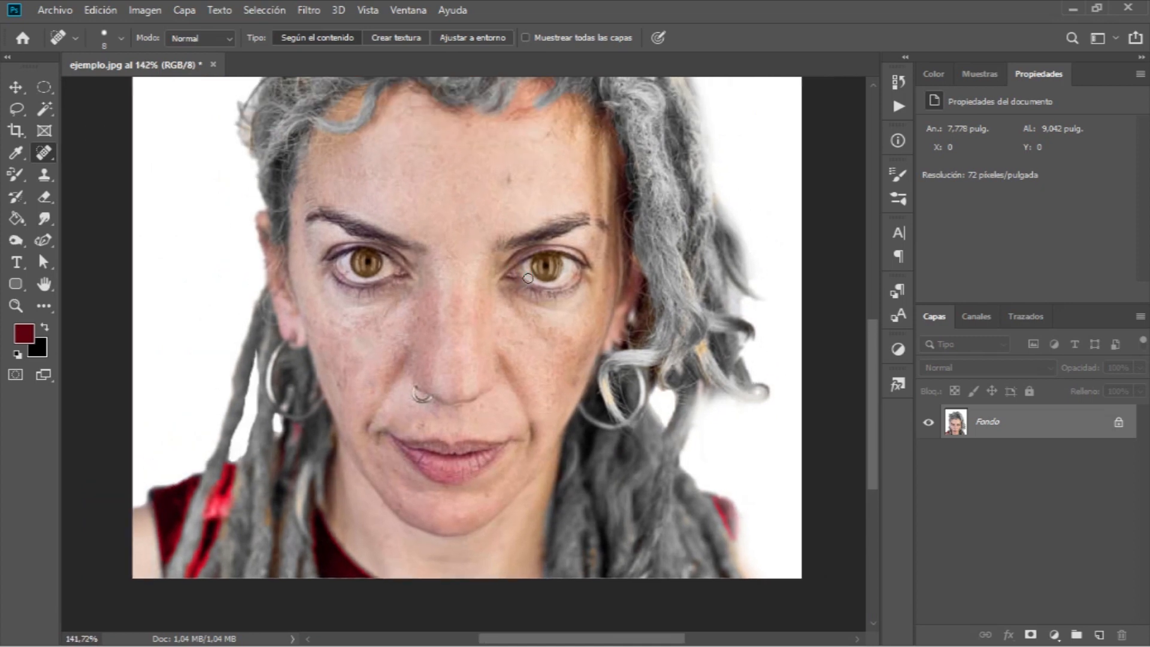
Retouch a spot on the cheek below the eye with the healing brush tool.
{"action": "right_click", "coordinate": [45, 153]}
{"action": "left_click", "coordinate": [117, 168]}
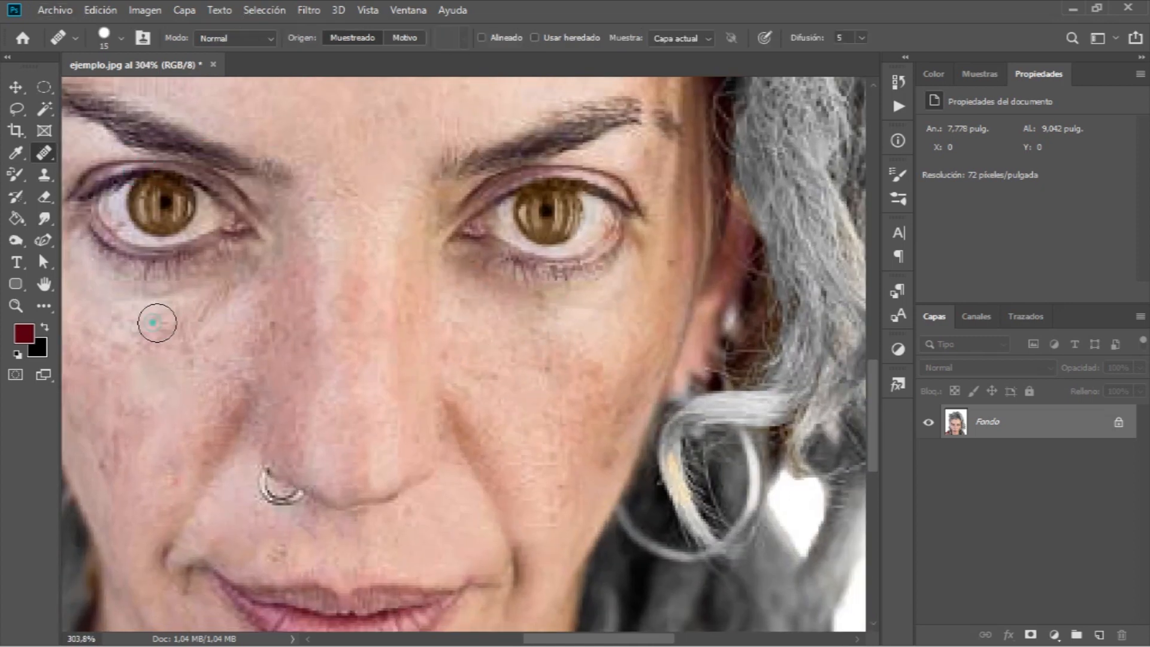
{"action": "key", "text": "shift+j"}
{"action": "left_click_drag", "start_coordinate": [234, 284], "coordinate": [214, 302]}
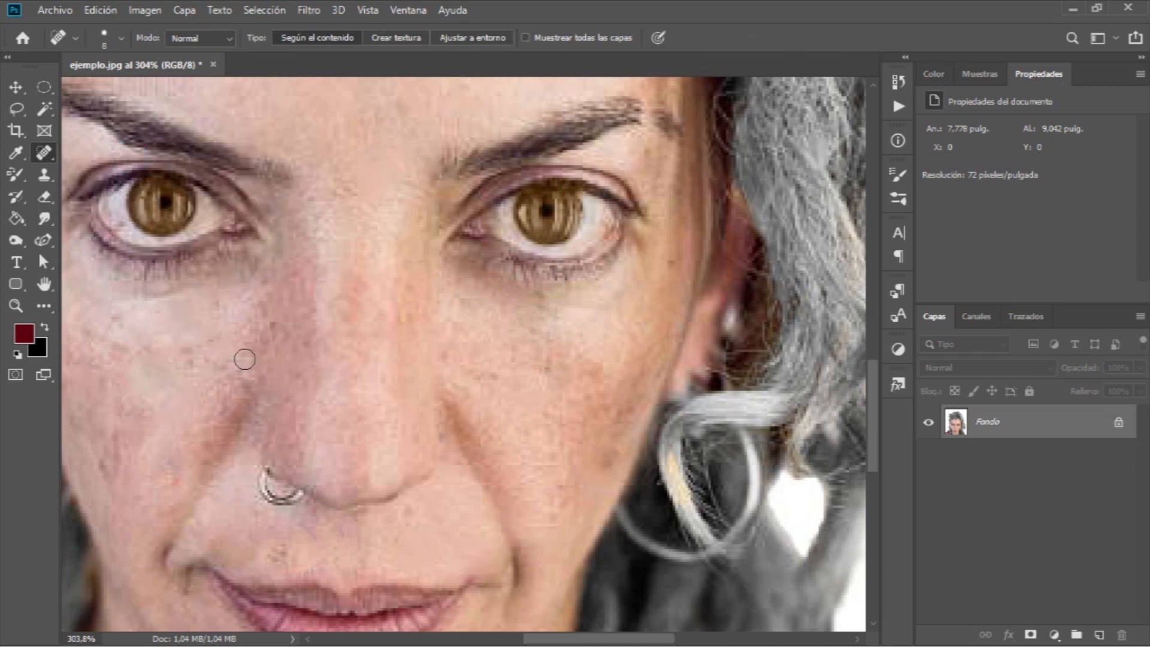
{"action": "right_click", "coordinate": [562, 336], "text": "alt"}
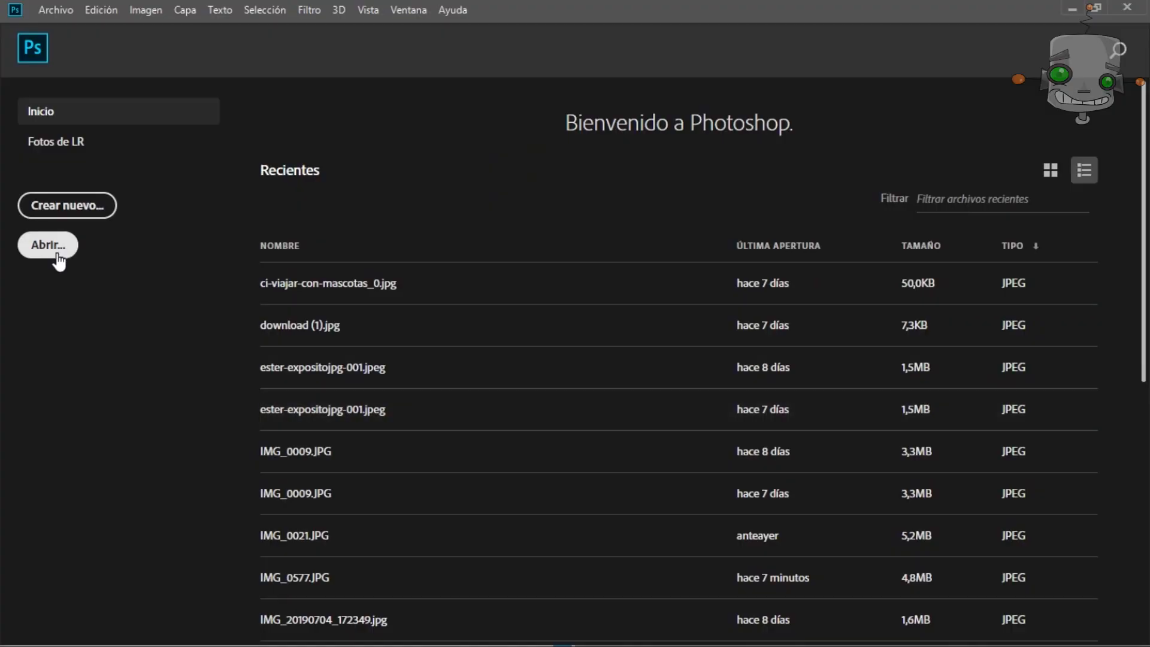
Open both photos, IMG_0577.JPG and IMG_0169.JPG, from the curso04 folder.
{"action": "left_click", "coordinate": [53, 247]}
{"action": "left_click", "coordinate": [293, 141]}
{"action": "left_click_drag", "start_coordinate": [429, 137], "coordinate": [163, 146]}
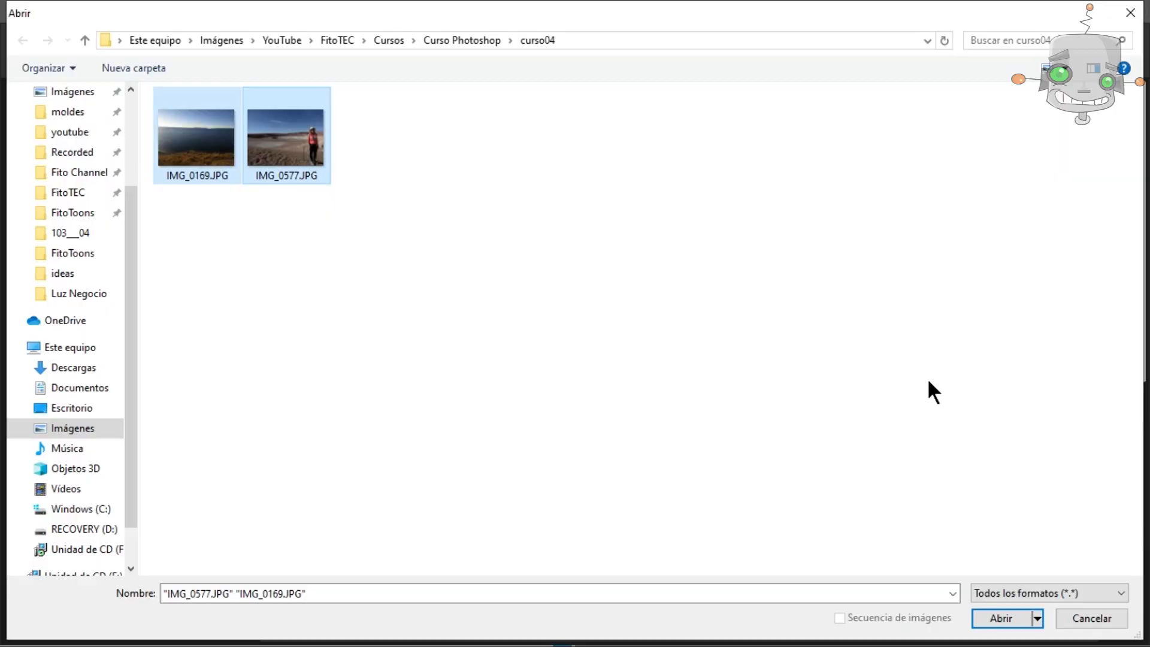
{"action": "key", "text": "Return"}
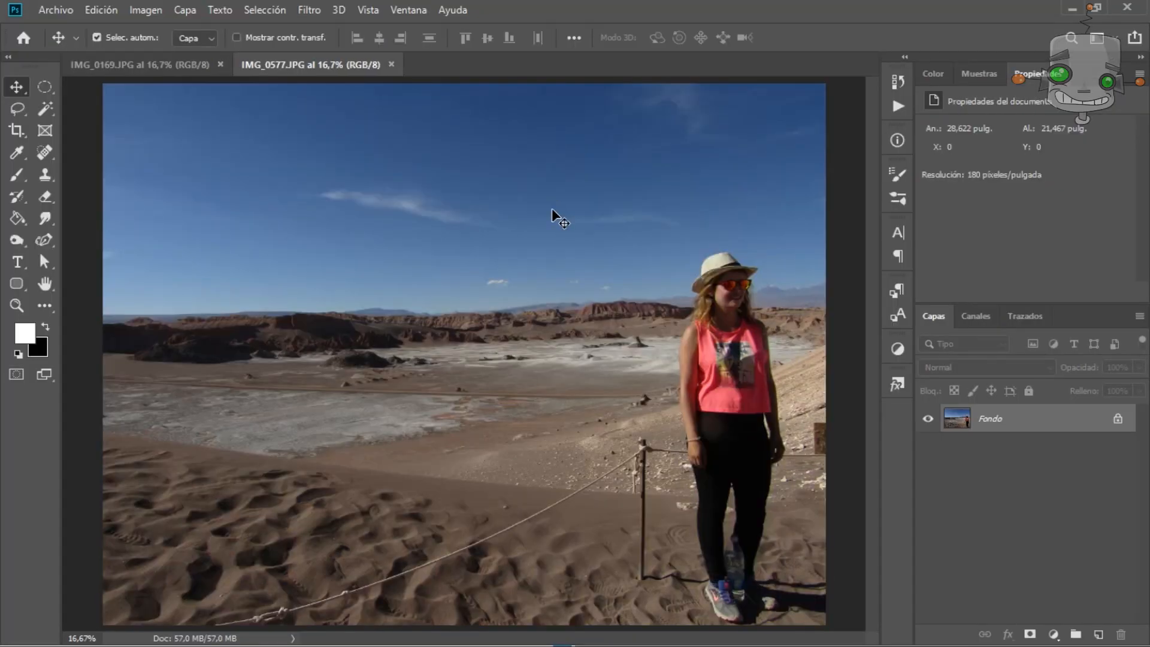
Switch to the IMG_0577.JPG document and select its subject with Select Subject.
{"action": "left_click", "coordinate": [167, 66]}
{"action": "left_click", "coordinate": [302, 66]}
{"action": "key", "text": "ctrl+Tab"}
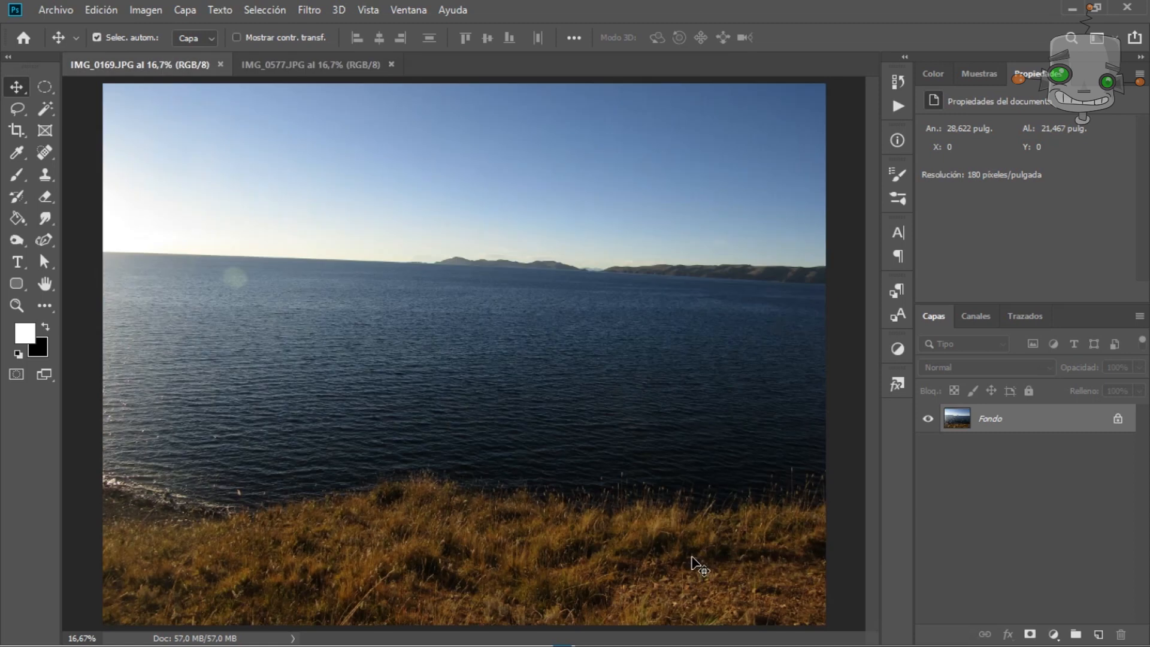
{"action": "left_click", "coordinate": [353, 68]}
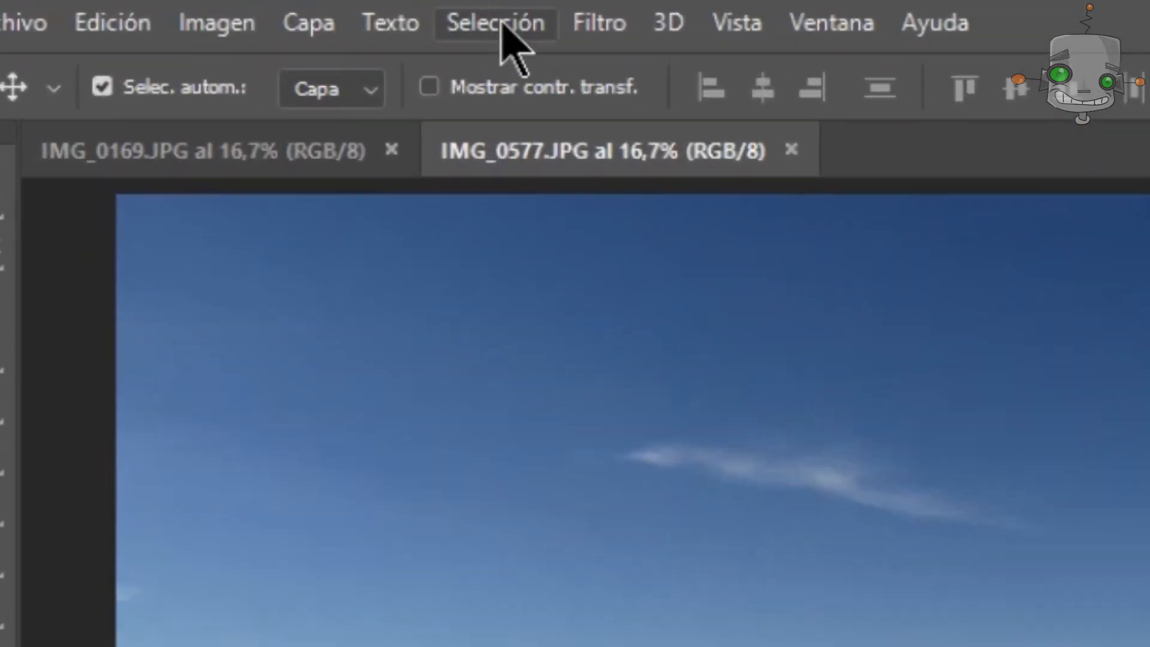
{"action": "left_click", "coordinate": [503, 29]}
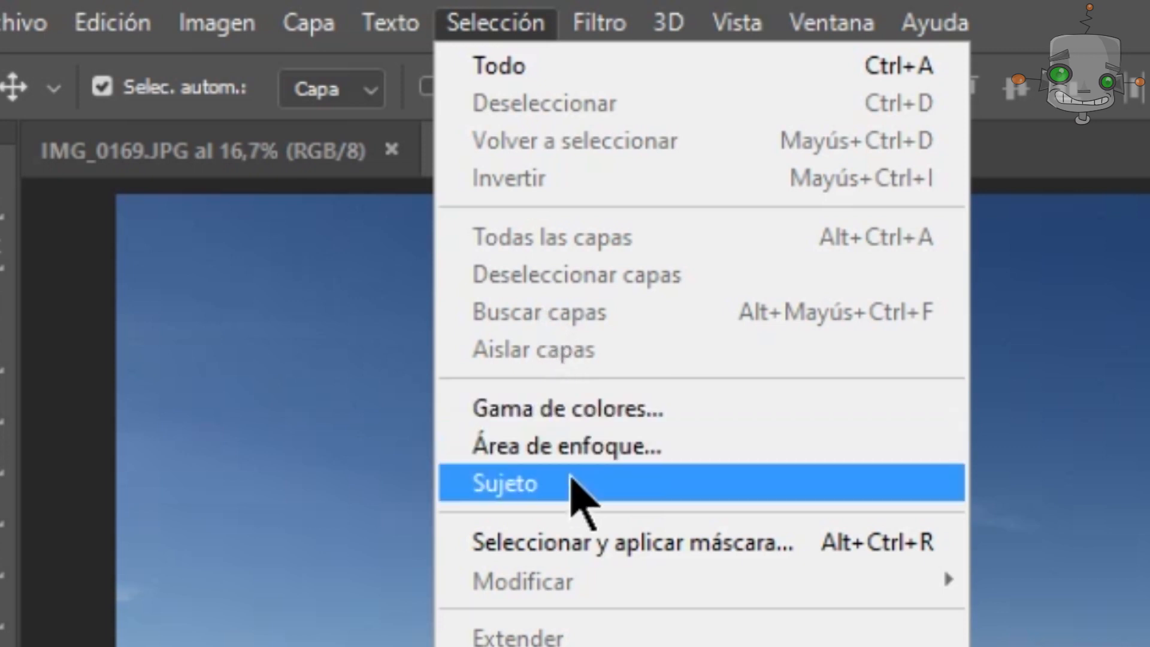
{"action": "left_click", "coordinate": [575, 493]}
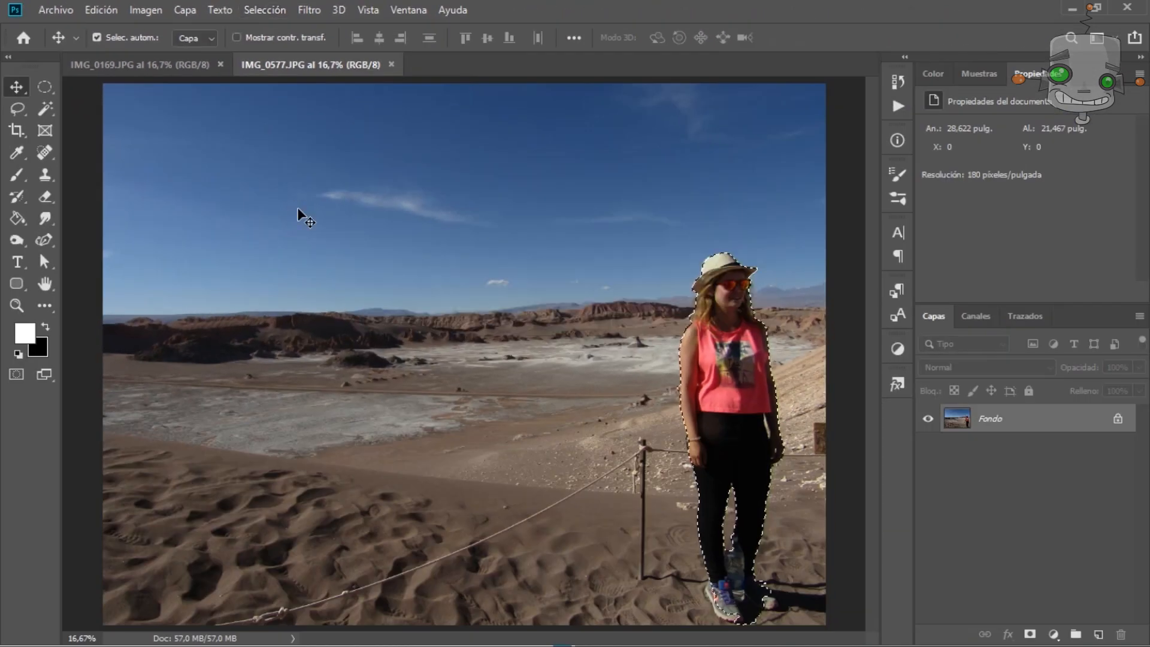
Add the shoes and their shadow to the selection with the Lasso tool in add mode.
{"action": "scroll", "coordinate": [731, 520], "scroll_direction": "up", "scroll_amount": 8}
{"action": "left_click_drag", "start_coordinate": [872, 393], "coordinate": [869, 446]}
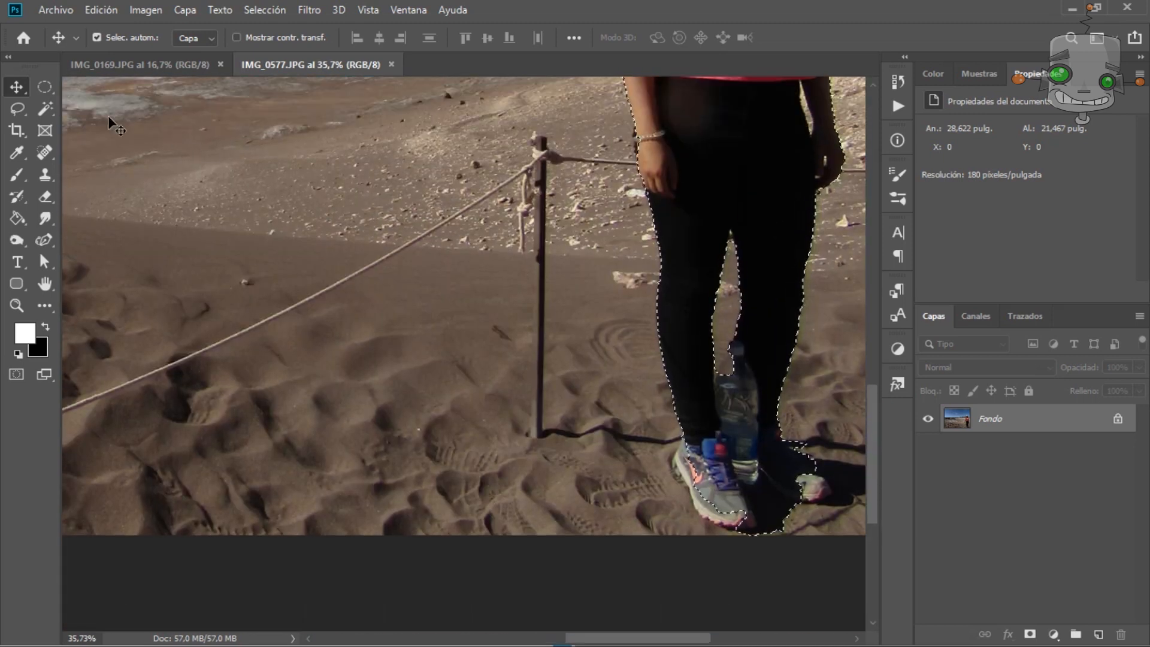
{"action": "left_click", "coordinate": [17, 109]}
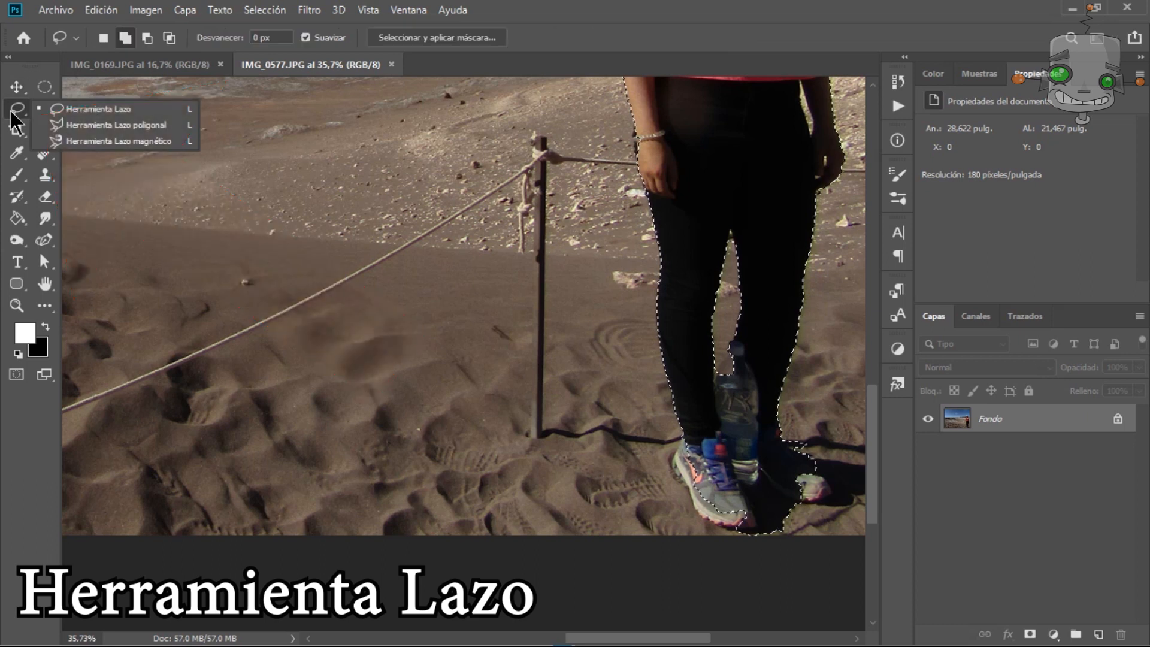
{"action": "left_click", "coordinate": [116, 111]}
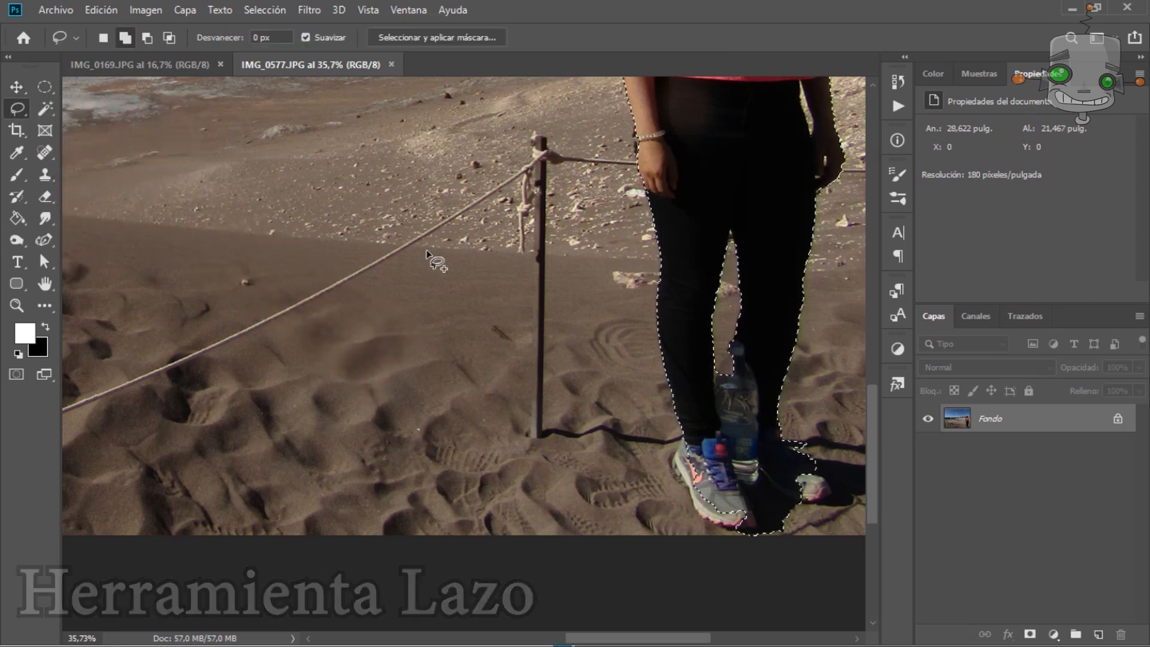
{"action": "mouse_move", "coordinate": [682, 441]}
{"action": "left_mouse_down"}
{"action": "mouse_move", "coordinate": [706, 519]}
{"action": "mouse_move", "coordinate": [741, 528]}
{"action": "left_mouse_up"}
{"action": "mouse_move", "coordinate": [816, 463]}
{"action": "left_mouse_down"}
{"action": "mouse_move", "coordinate": [830, 481]}
{"action": "mouse_move", "coordinate": [804, 499]}
{"action": "left_mouse_up"}
{"action": "mouse_move", "coordinate": [795, 500]}
{"action": "left_mouse_down"}
{"action": "mouse_move", "coordinate": [839, 489]}
{"action": "mouse_move", "coordinate": [739, 531]}
{"action": "mouse_move", "coordinate": [756, 504]}
{"action": "mouse_move", "coordinate": [806, 506]}
{"action": "mouse_move", "coordinate": [800, 466]}
{"action": "left_mouse_up"}
{"action": "left_click", "coordinate": [146, 40]}
{"action": "left_click", "coordinate": [126, 40]}
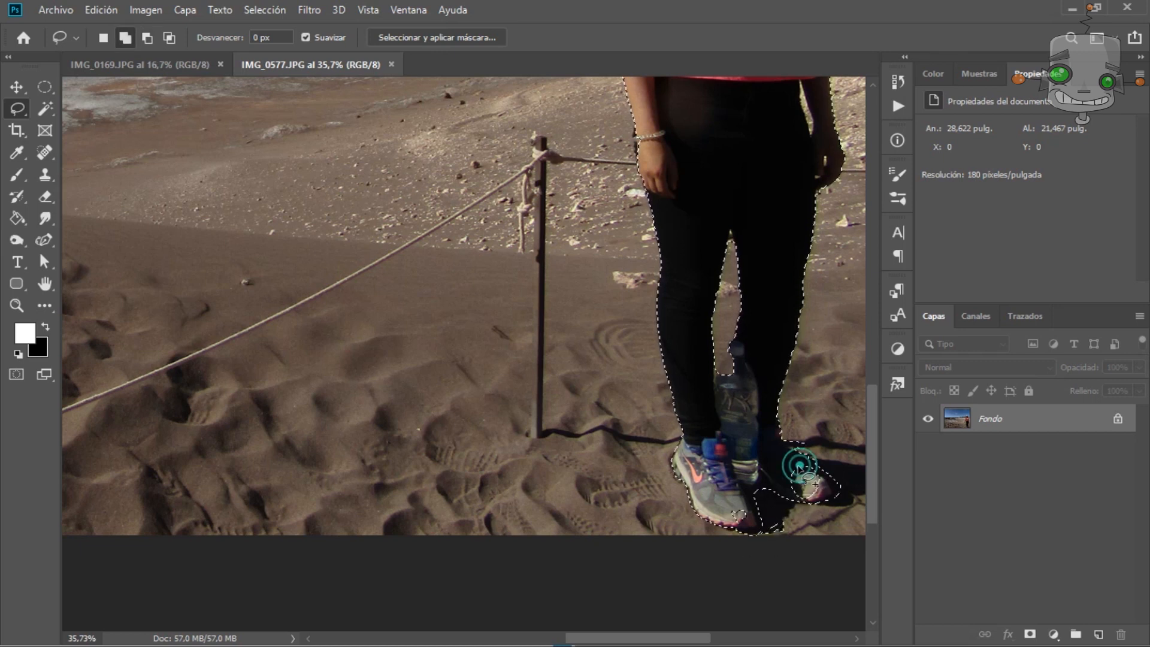
{"action": "left_click_drag", "start_coordinate": [748, 506], "coordinate": [713, 582]}
Subtract the background sliver beside the woman's arm from the selection using the Lasso in subtract mode.
{"action": "key", "text": "h"}
{"action": "mouse_move", "coordinate": [770, 124]}
{"action": "left_mouse_down"}
{"action": "mouse_move", "coordinate": [711, 339]}
{"action": "mouse_move", "coordinate": [729, 489]}
{"action": "left_mouse_up"}
{"action": "scroll", "coordinate": [612, 397], "scroll_direction": "up", "scroll_amount": 12}
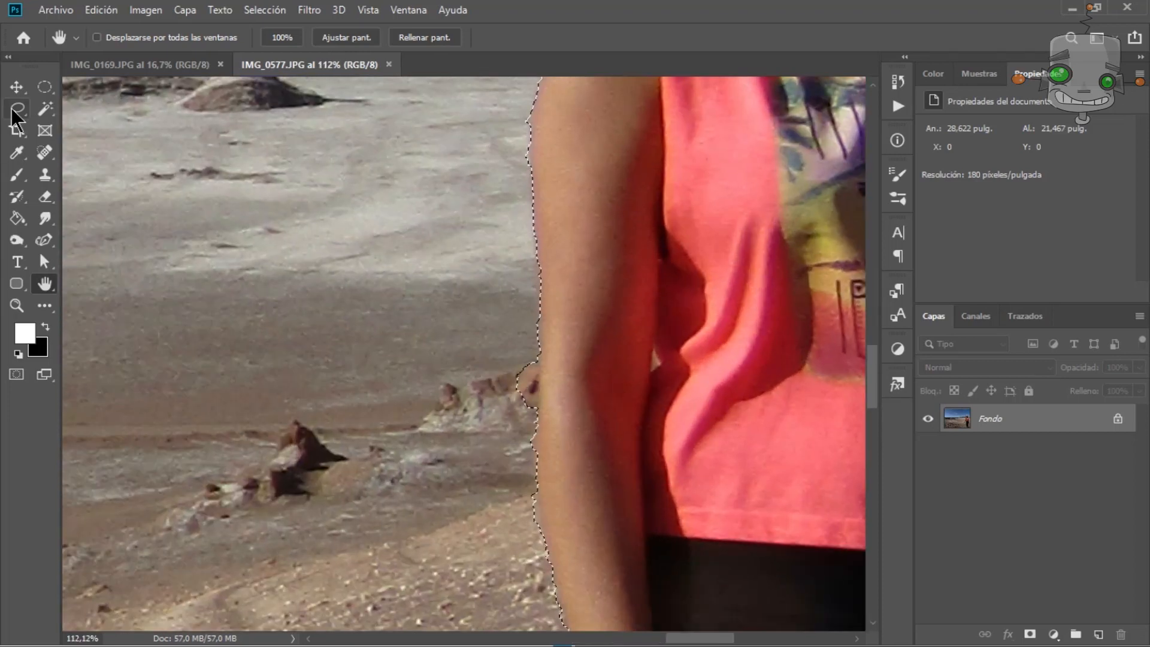
{"action": "left_click", "coordinate": [16, 110]}
{"action": "left_click", "coordinate": [147, 38]}
{"action": "left_click_drag", "start_coordinate": [539, 360], "coordinate": [522, 428]}
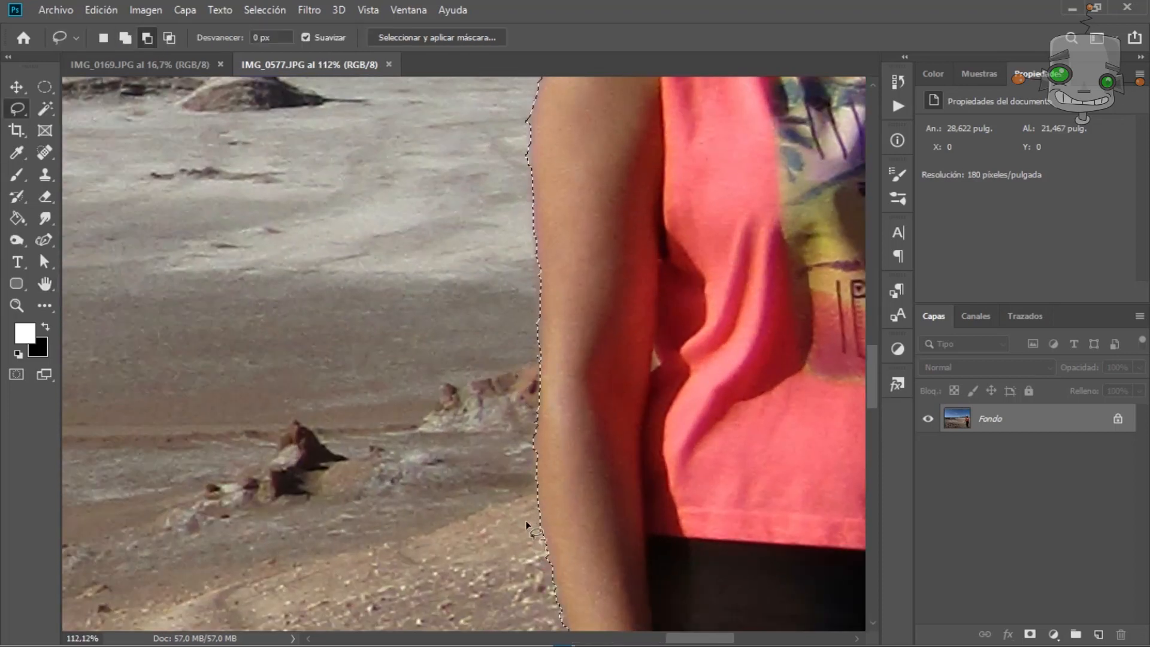
{"action": "scroll", "coordinate": [473, 606], "scroll_direction": "down", "scroll_amount": 15}
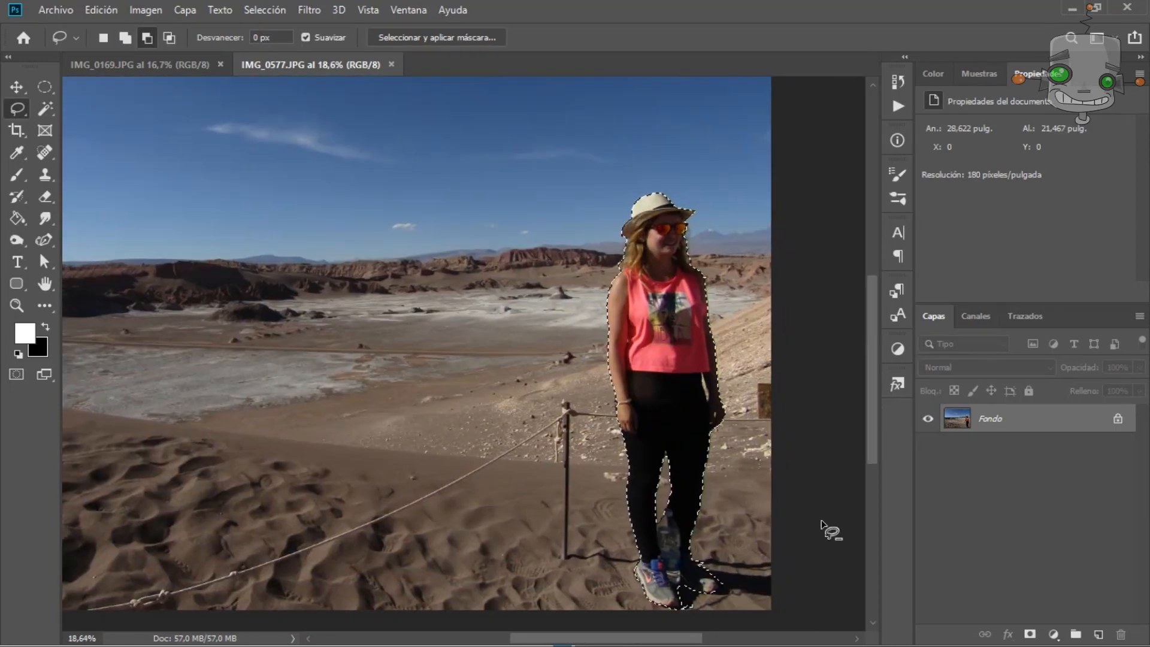
Copy the selected woman to a new layer and hide the background layer.
{"action": "key", "text": "ctrl+j"}
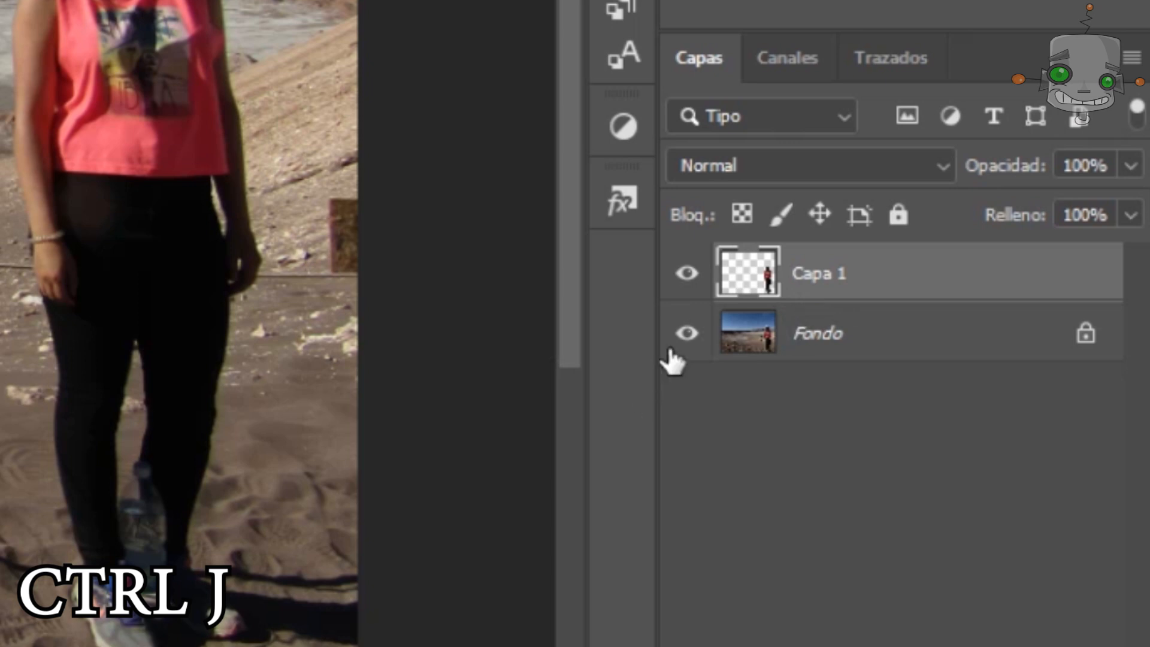
{"action": "left_click", "coordinate": [687, 334]}
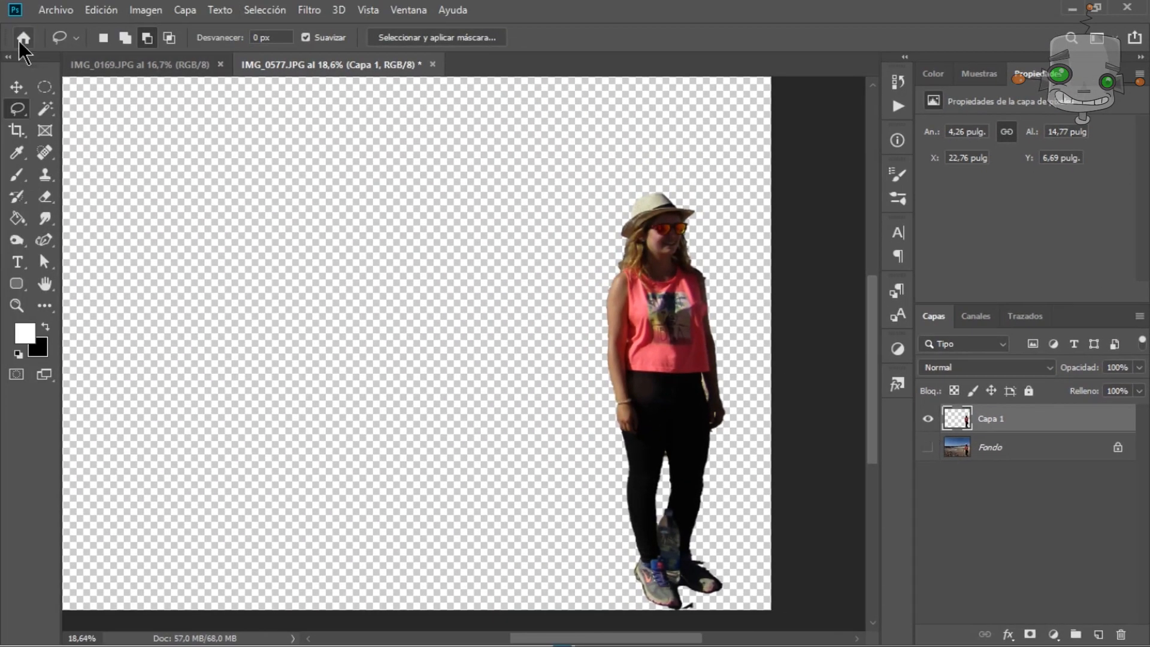
Bring the lake photo from IMG_0169.JPG into IMG_0577.JPG as a new layer.
{"action": "left_click", "coordinate": [139, 66]}
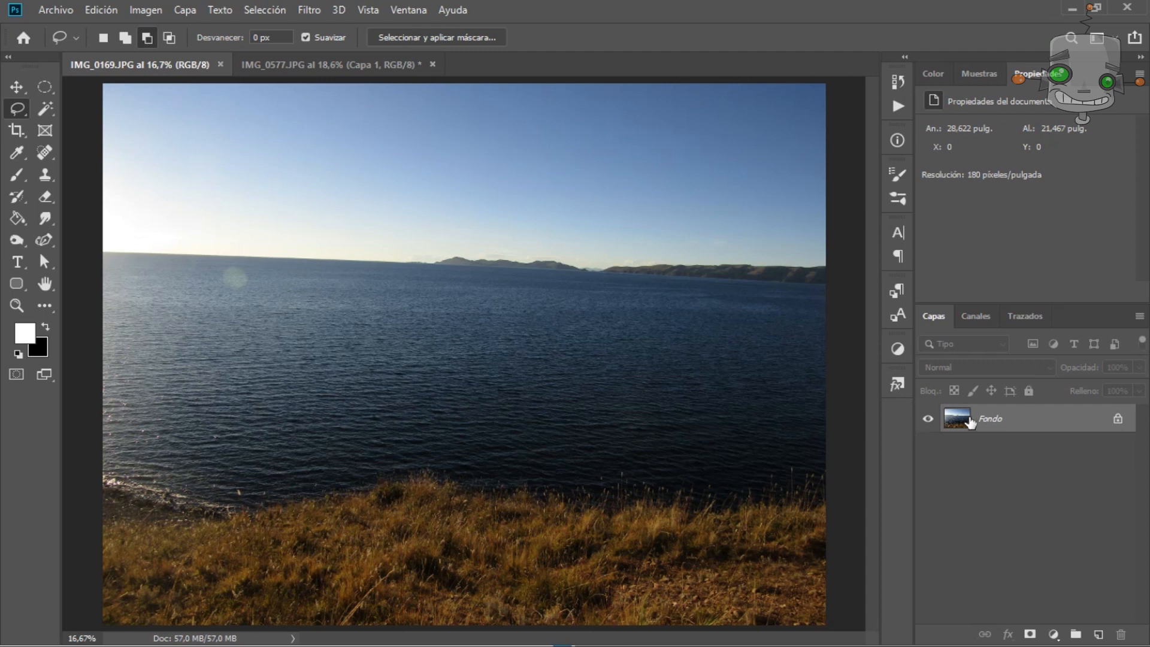
{"action": "left_click_drag", "start_coordinate": [898, 392], "coordinate": [441, 331]}
{"action": "left_click", "coordinate": [140, 64]}
{"action": "left_click", "coordinate": [279, 69]}
{"action": "left_click", "coordinate": [998, 455]}
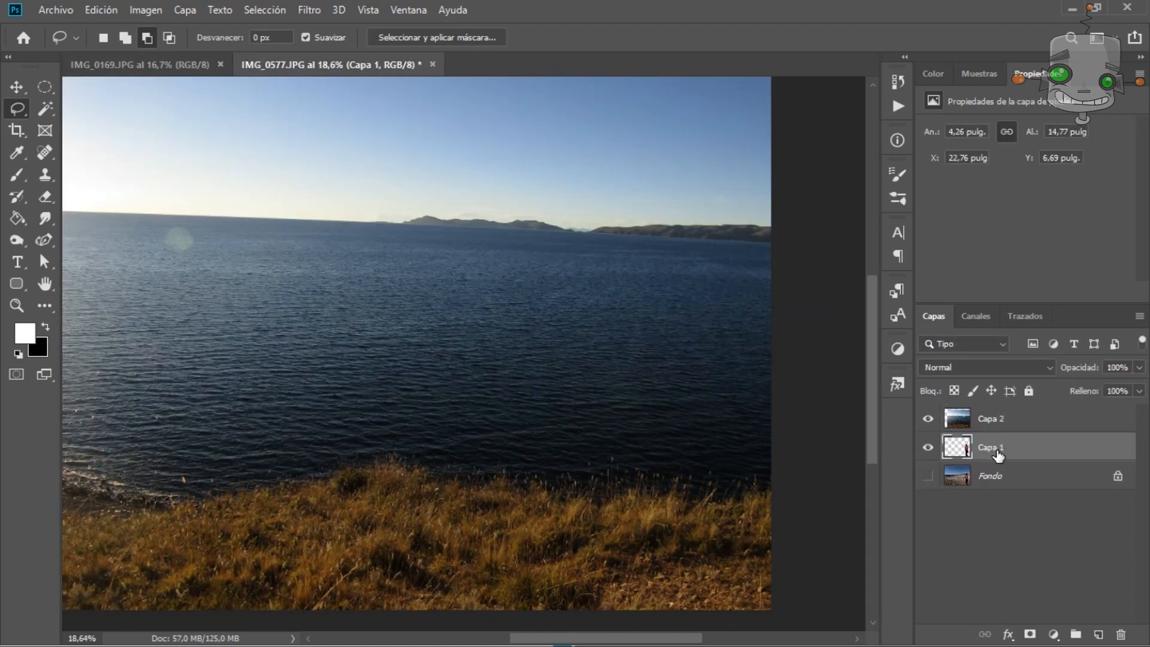
Rename the woman's layer to mujer.
{"action": "double_click", "coordinate": [997, 454]}
{"action": "type", "text": "mujer"}
{"action": "key", "text": "Return"}
Rename the lake layer to fondo and the original background layer to original.
{"action": "double_click", "coordinate": [1000, 422]}
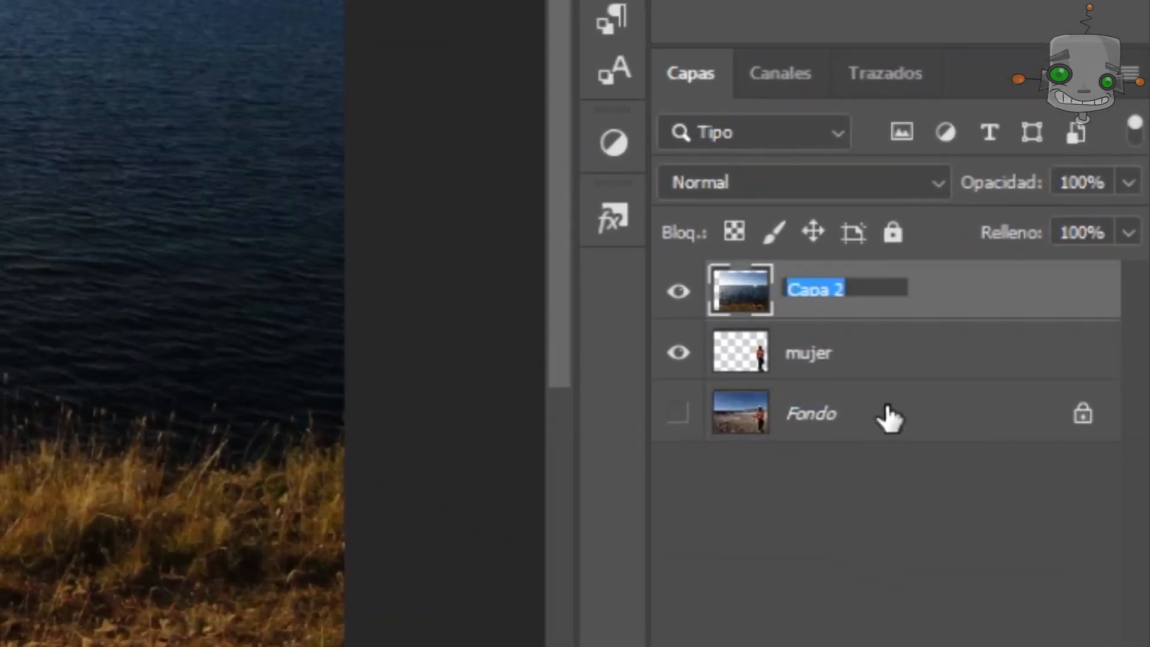
{"action": "key", "text": "Return"}
{"action": "left_click", "coordinate": [857, 419]}
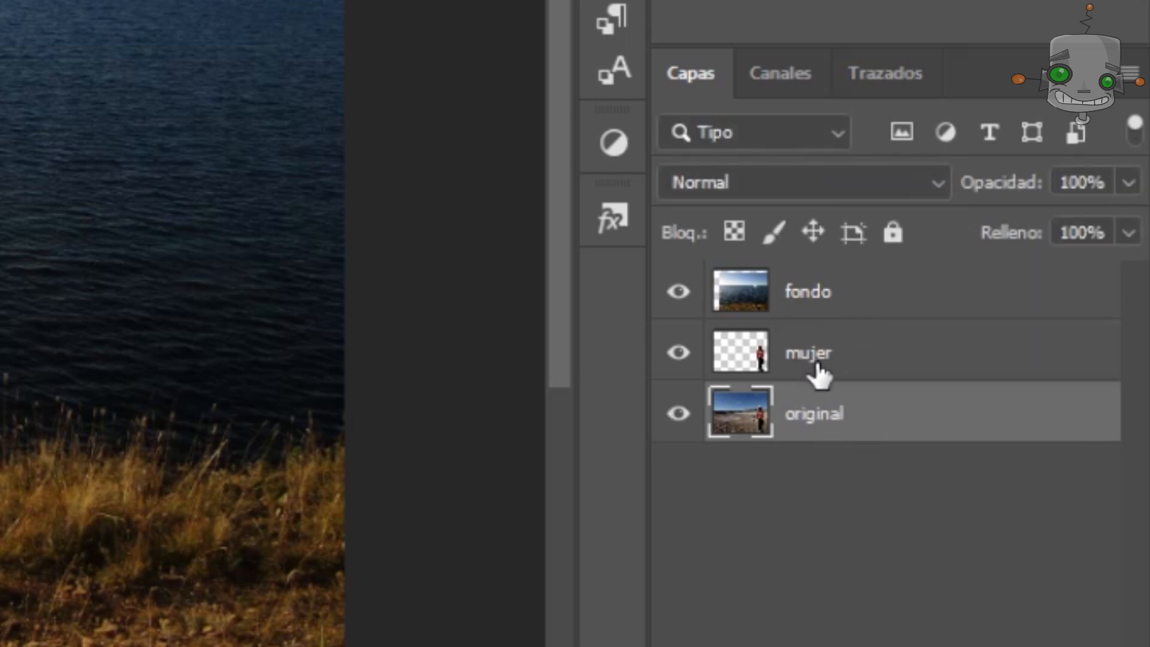
Move the mujer layer above the fondo layer.
{"action": "left_click", "coordinate": [818, 372]}
{"action": "left_click_drag", "start_coordinate": [819, 356], "coordinate": [818, 281]}
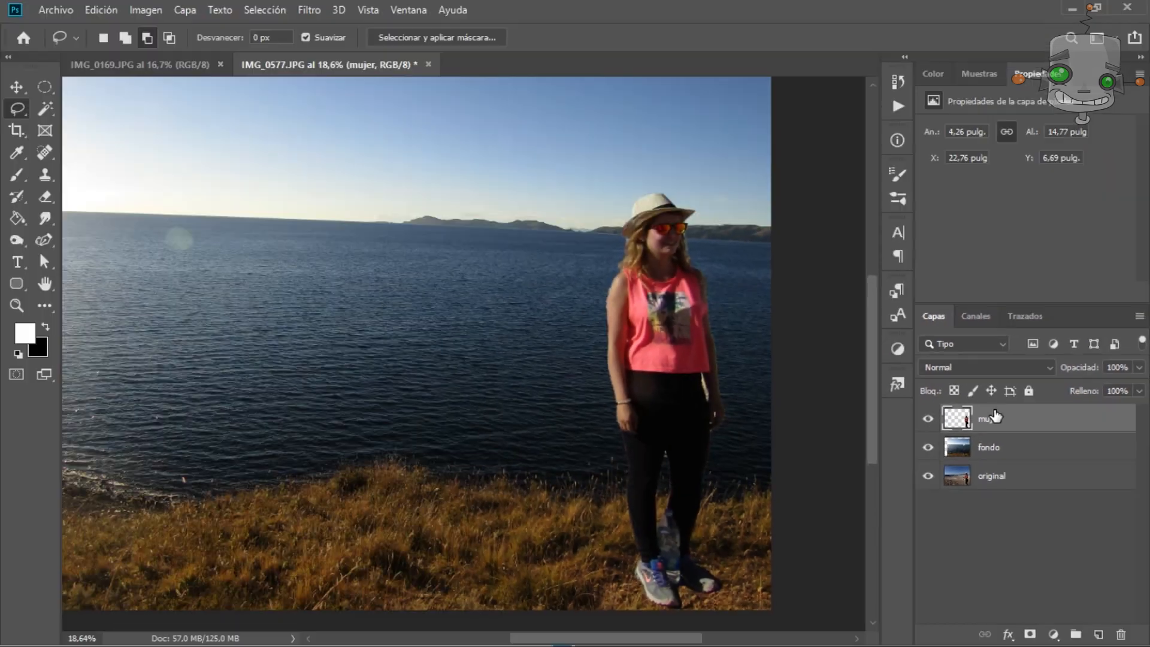
Delete the mujer layer and lock the fondo layer.
{"action": "left_click_drag", "start_coordinate": [992, 422], "coordinate": [1121, 635]}
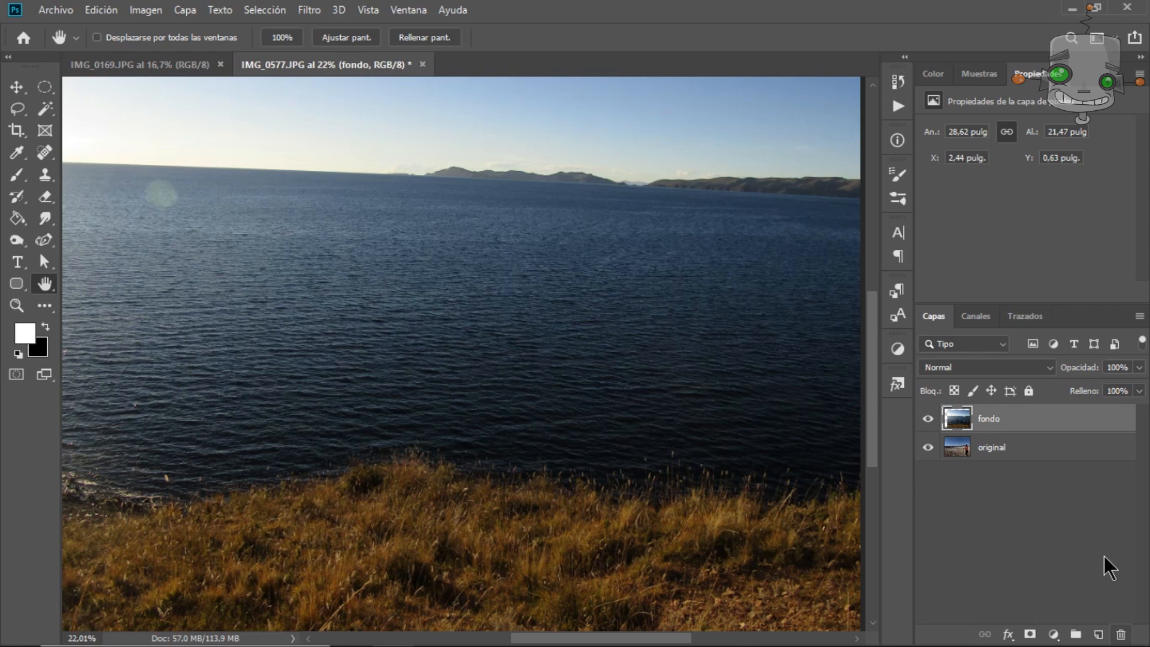
{"action": "left_click", "coordinate": [1029, 392]}
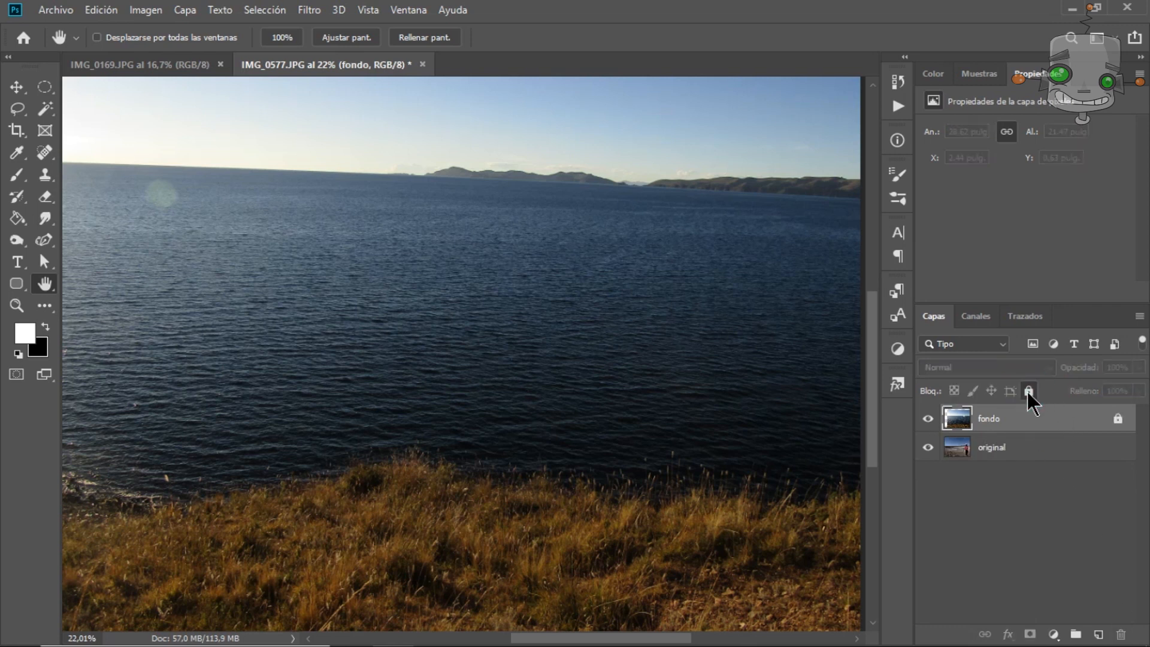
Hide the fondo layer and draw a loose Lasso selection around the woman on the original layer.
{"action": "left_click", "coordinate": [928, 419]}
{"action": "left_click", "coordinate": [1009, 449]}
{"action": "left_click", "coordinate": [17, 108]}
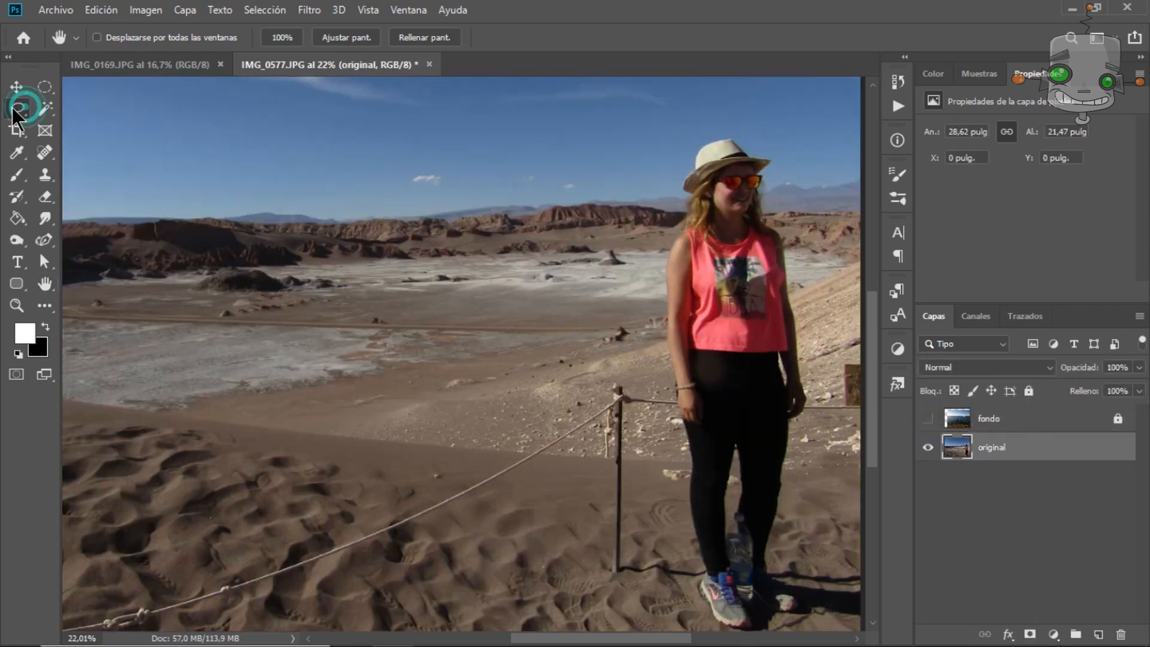
{"action": "left_click_drag", "start_coordinate": [711, 127], "coordinate": [671, 448]}
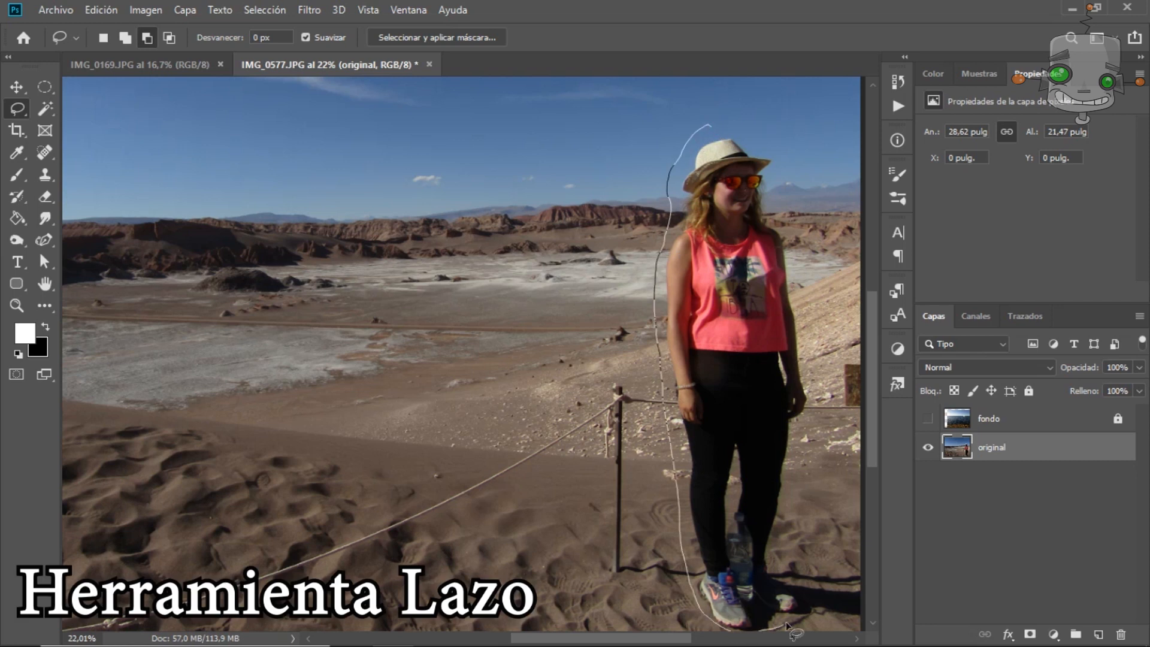
Copy the lasso selection to a new layer named Mujer and hide the original layer.
{"action": "key", "text": "ctrl+j"}
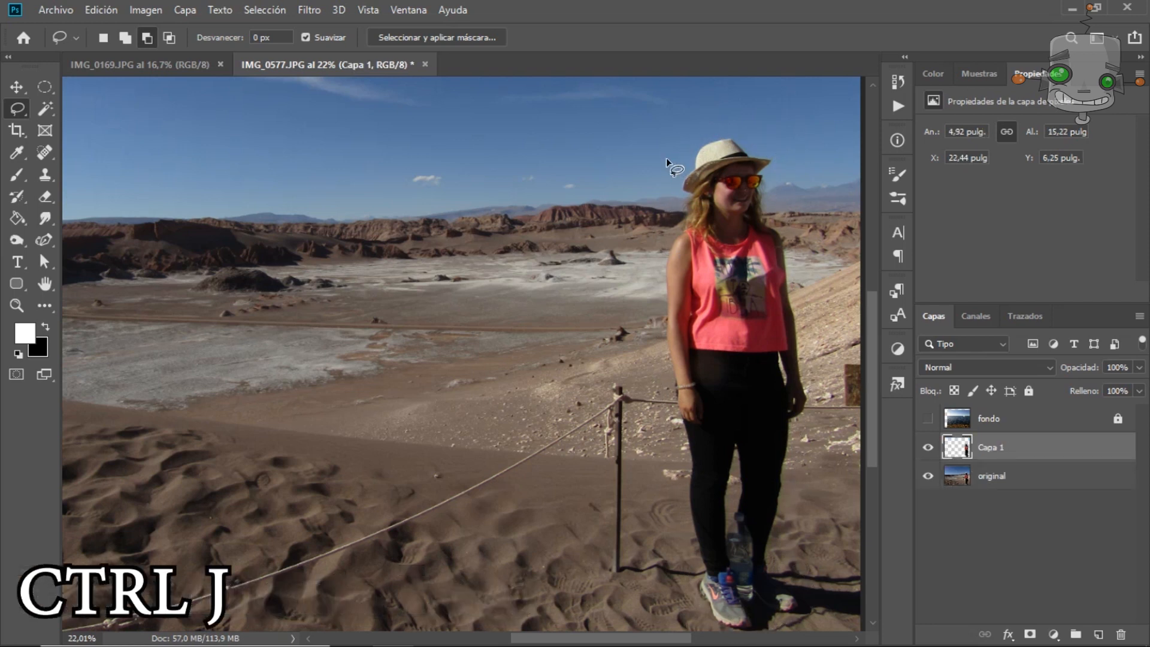
{"action": "left_click", "coordinate": [928, 477]}
{"action": "double_click", "coordinate": [988, 449]}
{"action": "type", "text": "Mujer"}
{"action": "key", "text": "Return"}
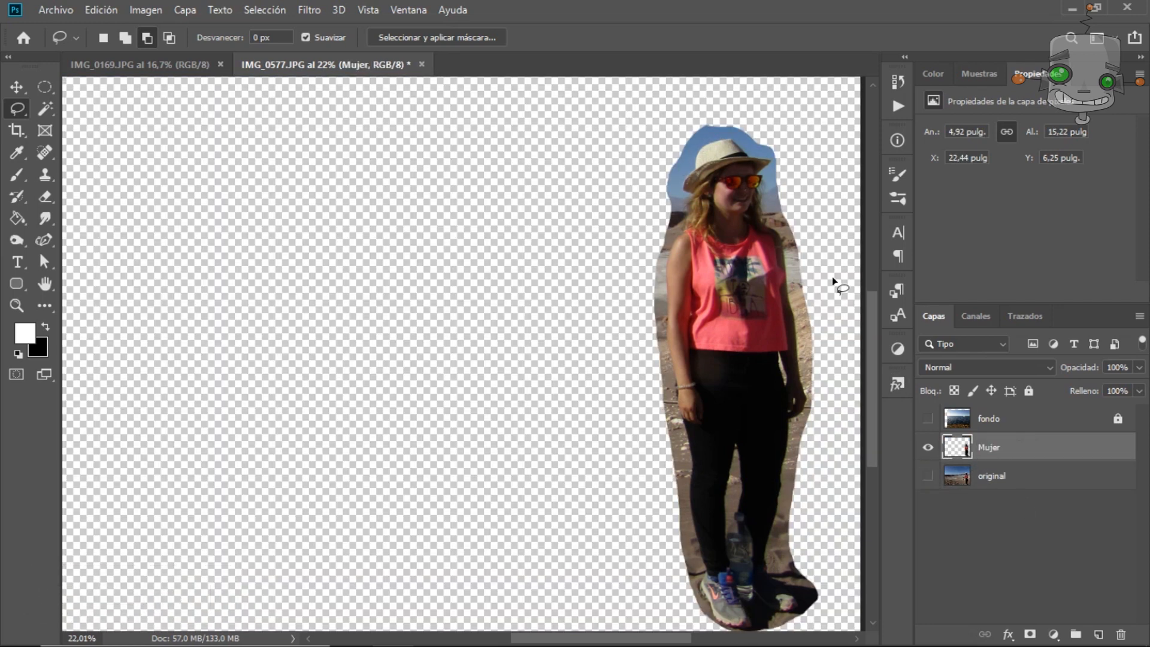
Delete the sky area above the hat on the Mujer layer using the Magic Wand tool.
{"action": "scroll", "coordinate": [753, 255], "scroll_direction": "up", "scroll_amount": 5}
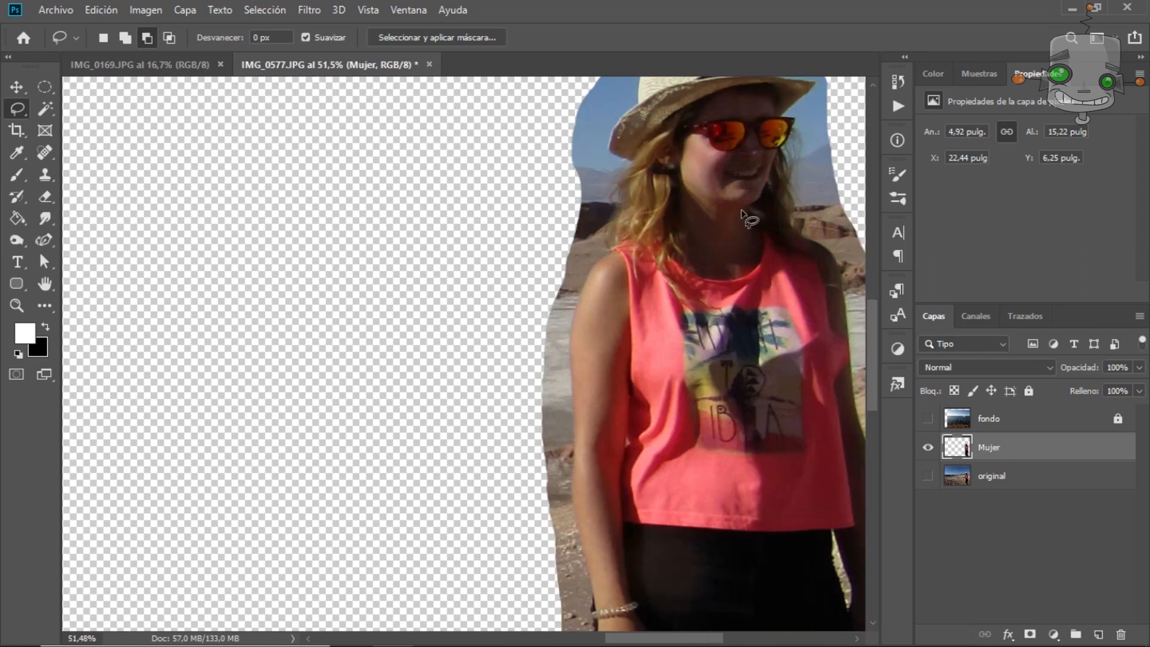
{"action": "left_click_drag", "start_coordinate": [765, 156], "coordinate": [562, 271]}
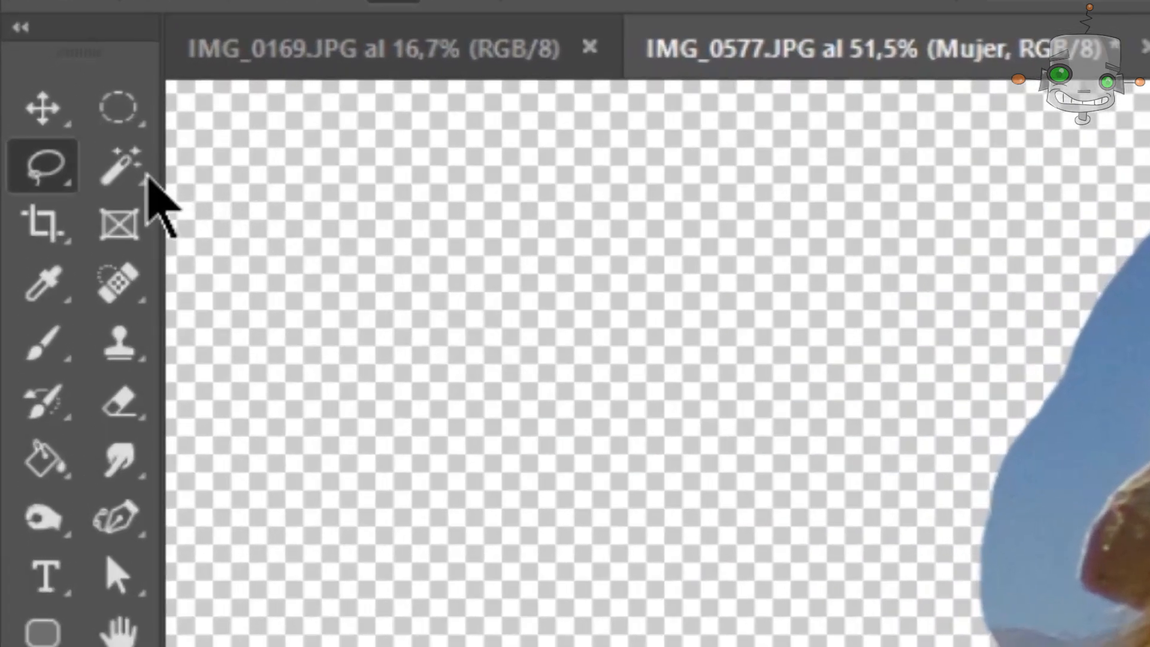
{"action": "right_click", "coordinate": [47, 110]}
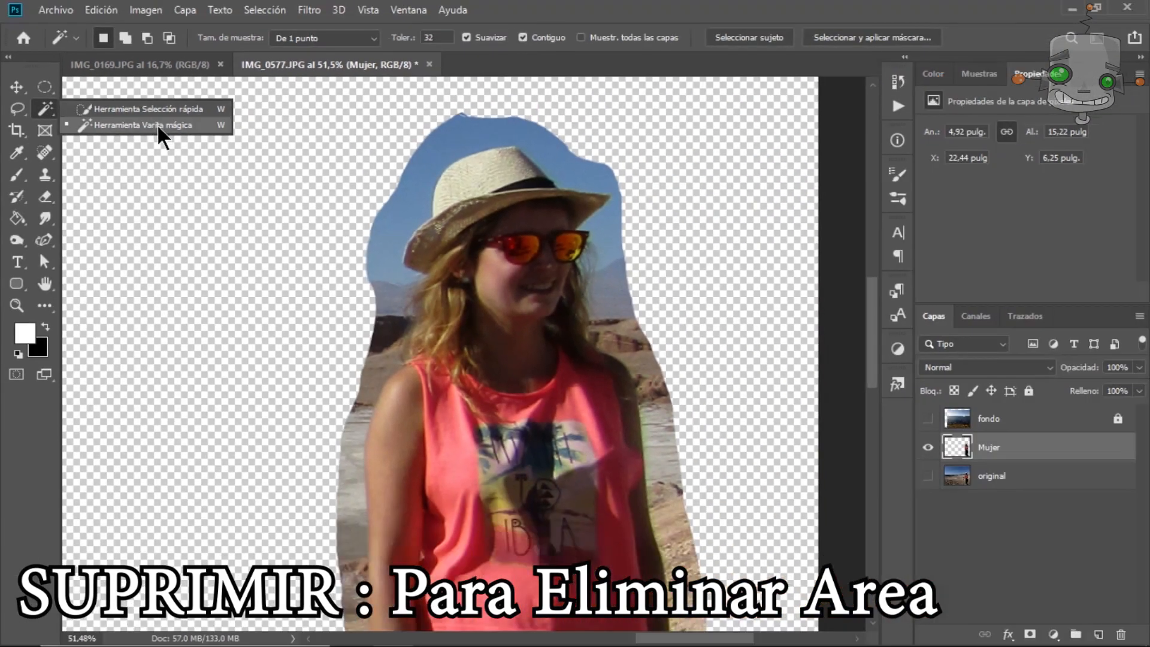
{"action": "left_click", "coordinate": [159, 126]}
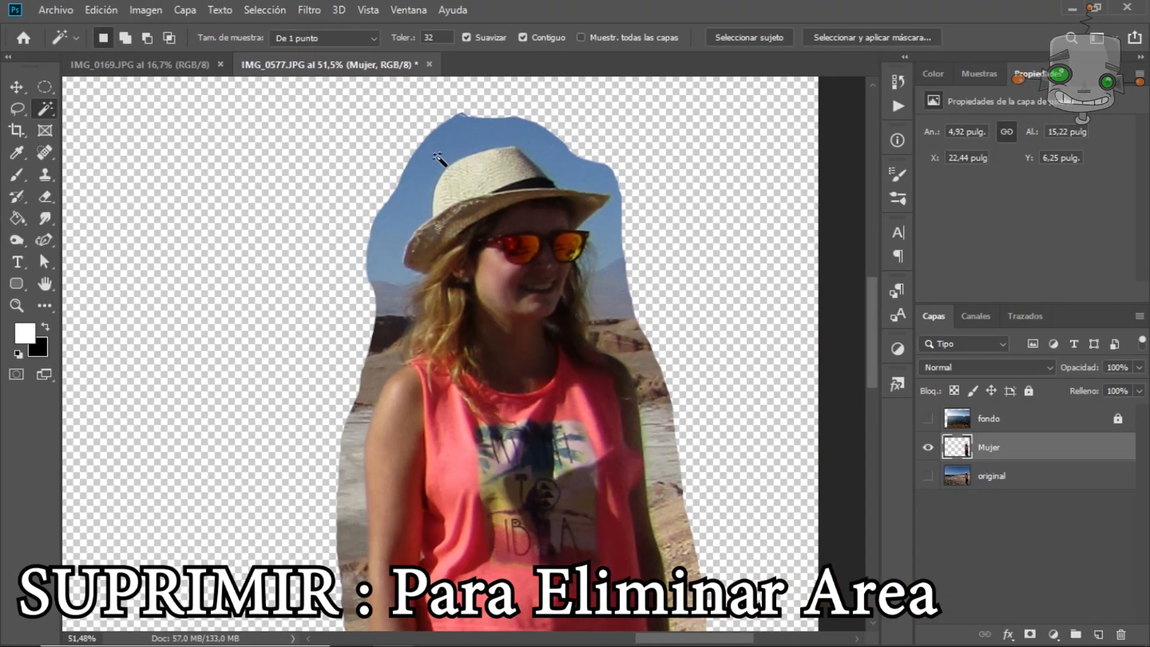
{"action": "left_click", "coordinate": [434, 162]}
{"action": "key", "text": "Delete"}
Select the remaining sky patch beside the hair with the Magic Wand and add a layer mask to Mujer.
{"action": "left_click", "coordinate": [390, 309]}
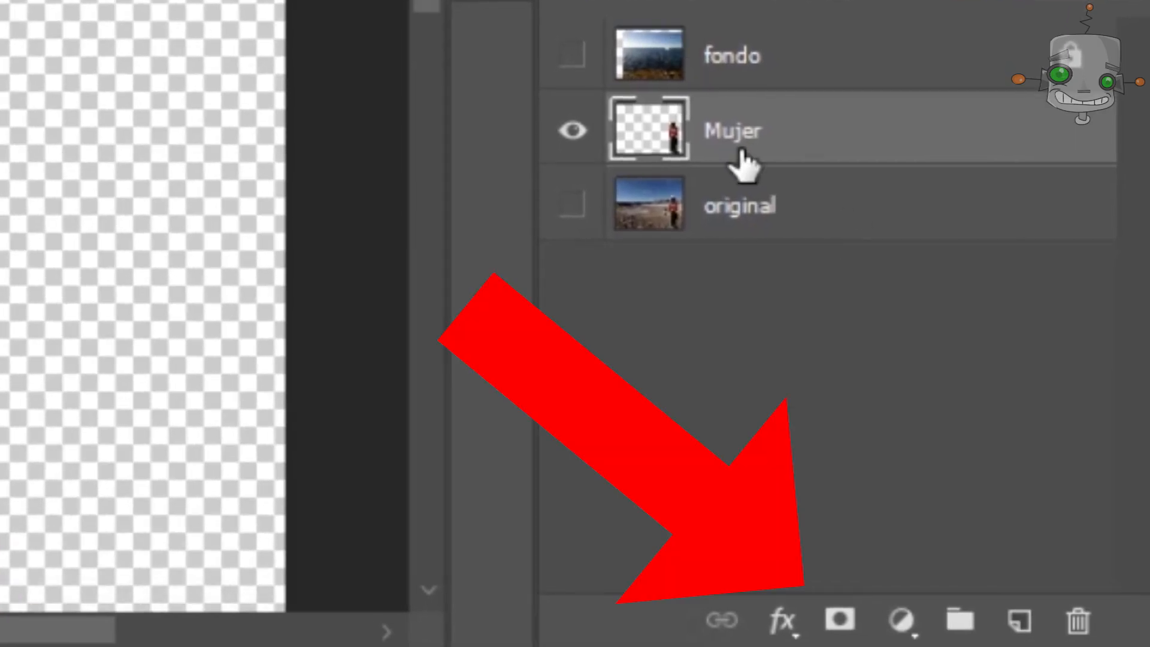
{"action": "left_click", "coordinate": [994, 446]}
{"action": "left_click", "coordinate": [843, 617]}
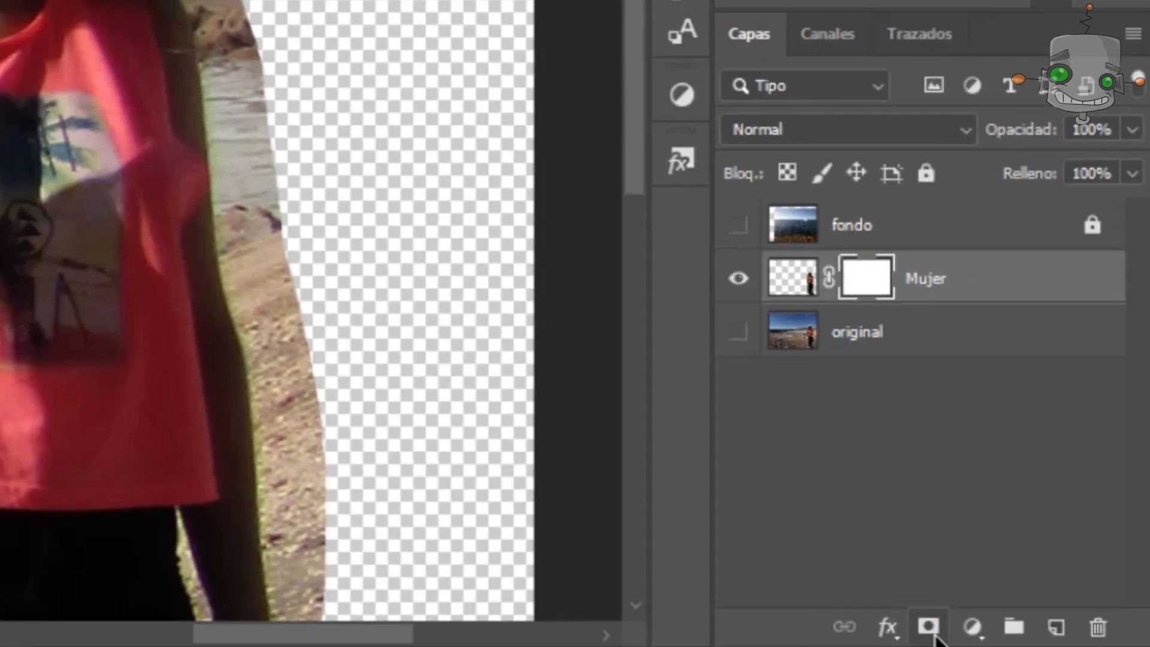
Select the Brush tool and adjust its size and hardness for painting on the Mujer mask.
{"action": "left_click", "coordinate": [18, 174]}
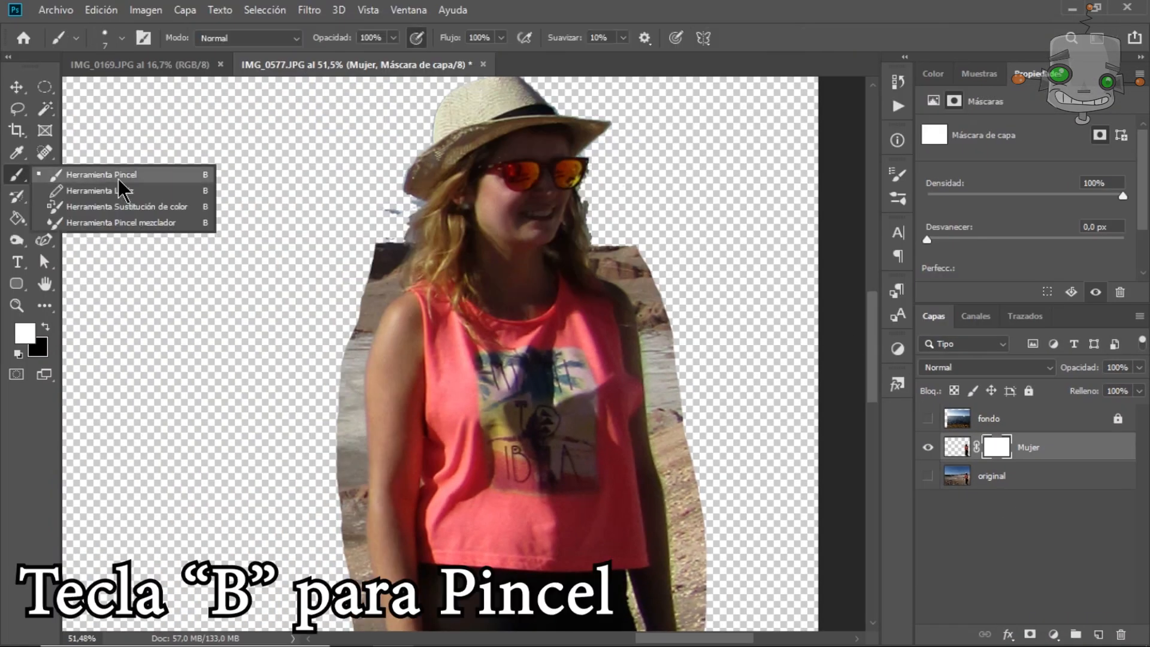
{"action": "left_click", "coordinate": [158, 177]}
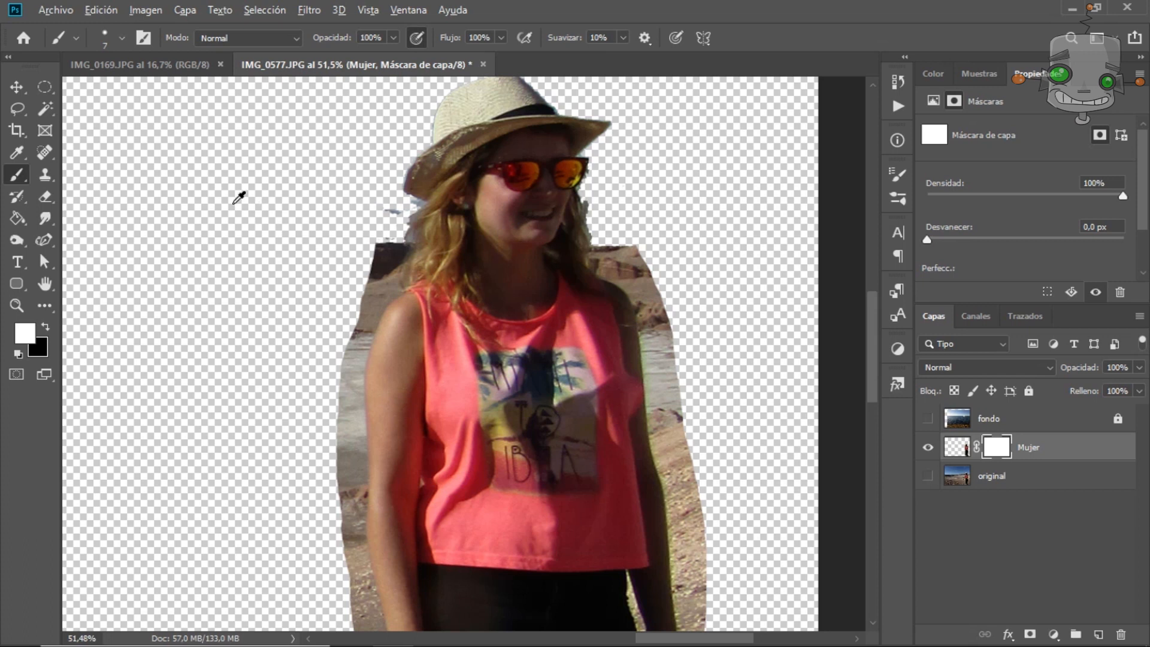
{"action": "right_click", "coordinate": [228, 201], "text": "alt"}
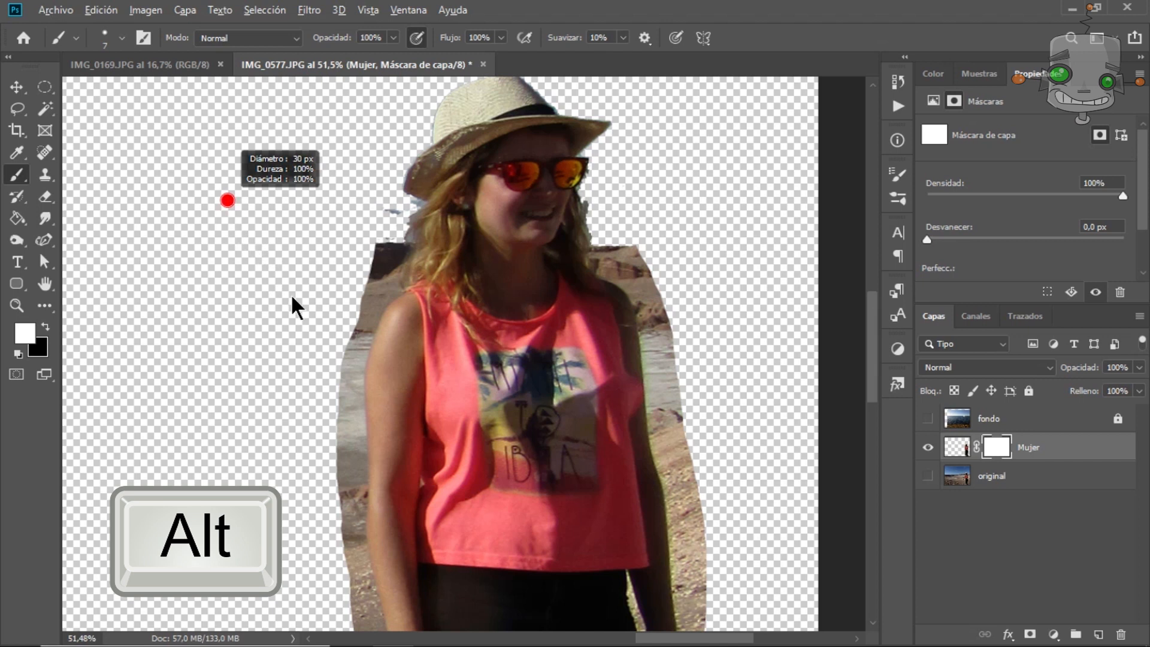
{"action": "right_click", "coordinate": [236, 194], "text": "alt"}
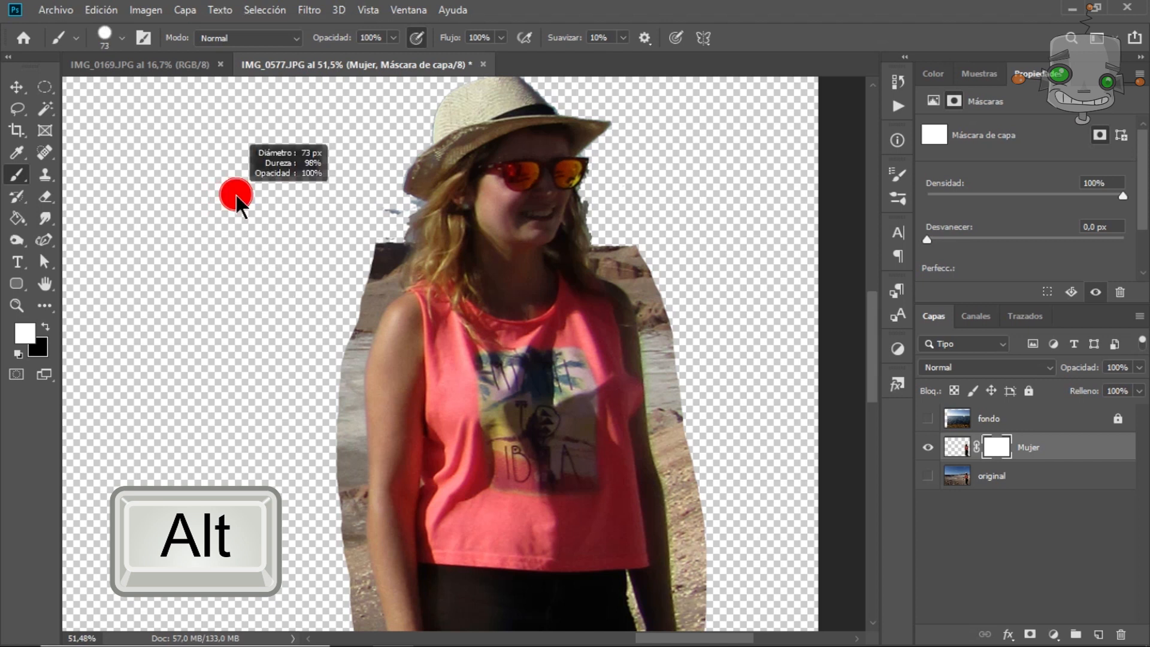
{"action": "left_click_drag", "start_coordinate": [237, 202], "coordinate": [243, 204]}
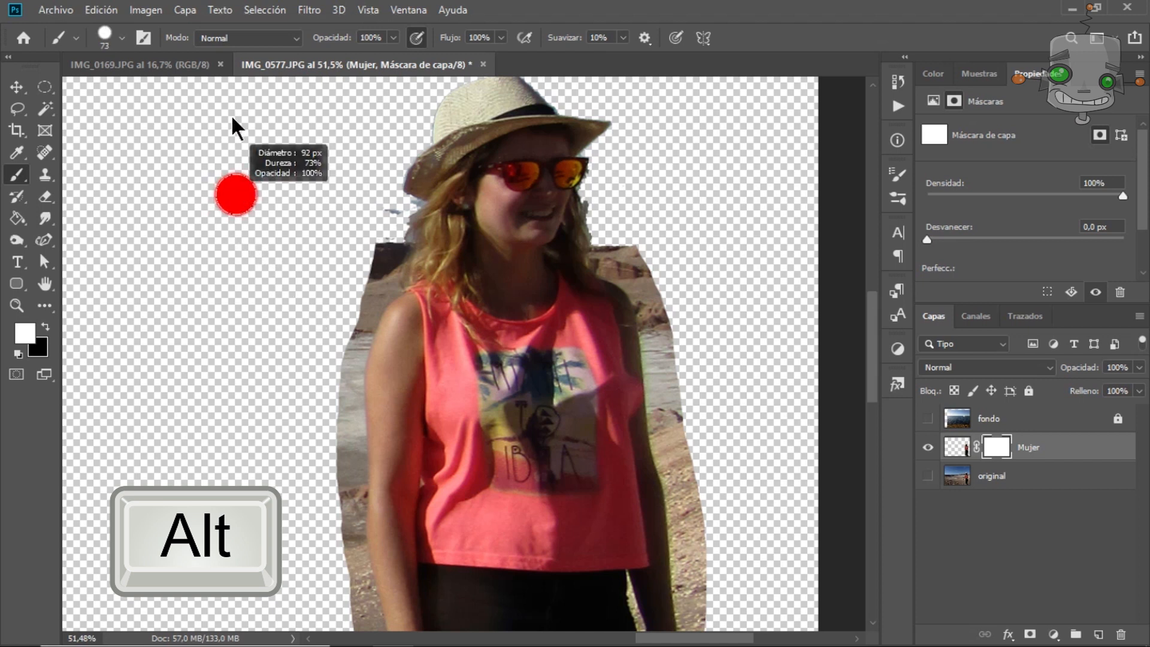
{"action": "left_click_drag", "start_coordinate": [237, 430], "coordinate": [230, 157]}
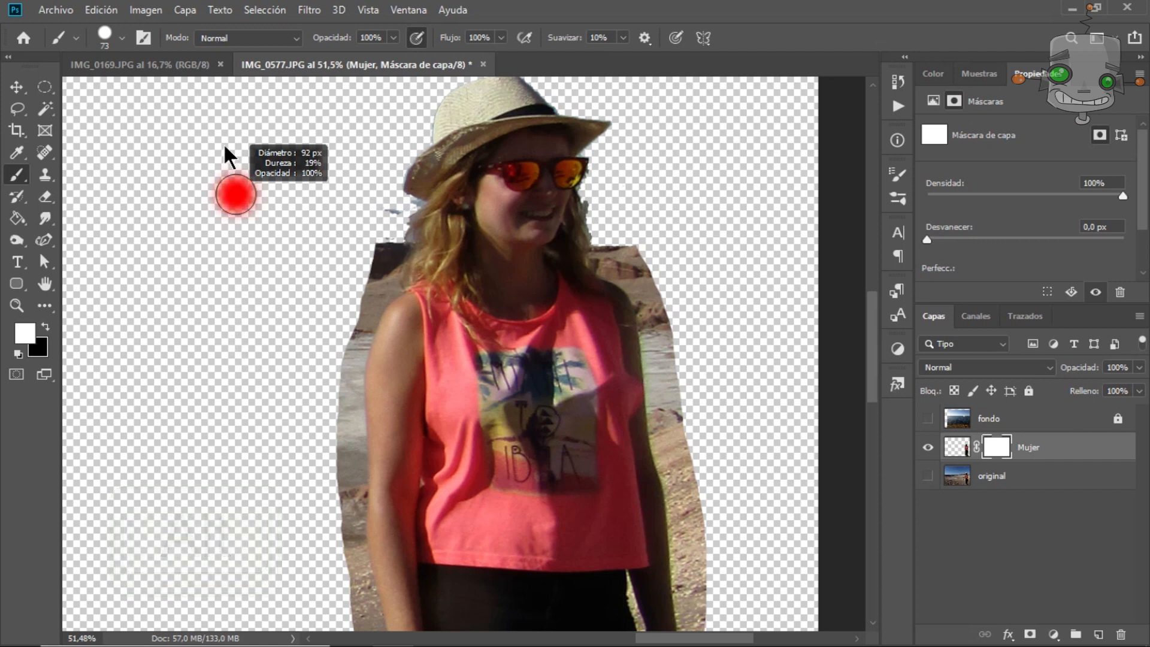
{"action": "left_click_drag", "start_coordinate": [232, 219], "coordinate": [236, 234]}
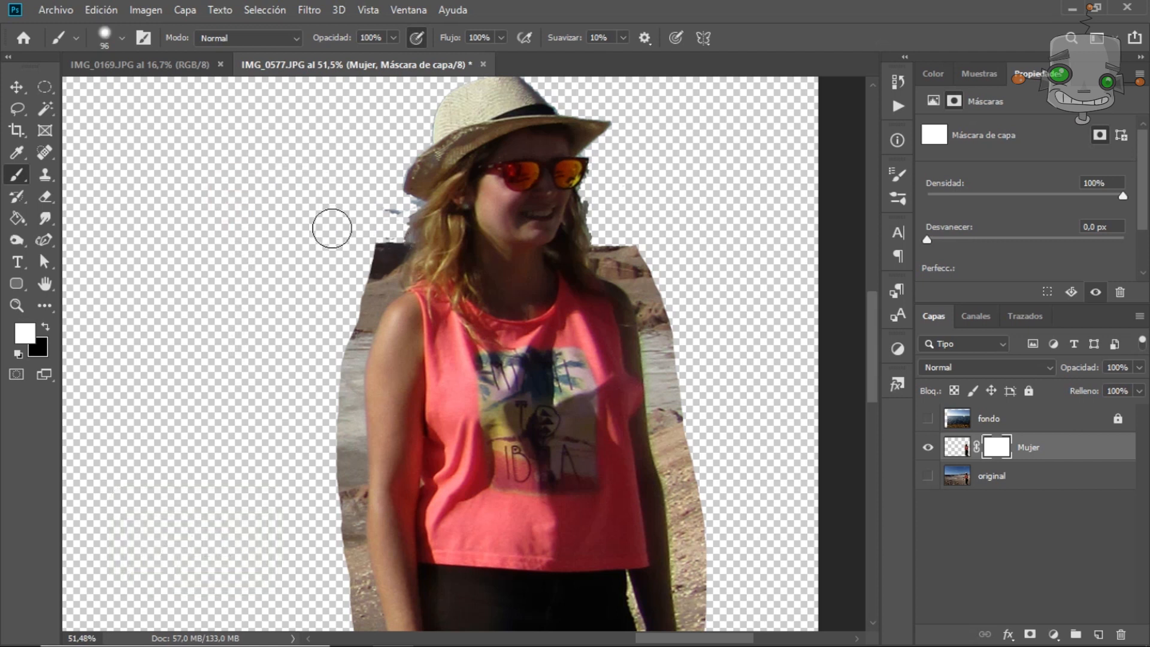
{"action": "right_click", "coordinate": [281, 187]}
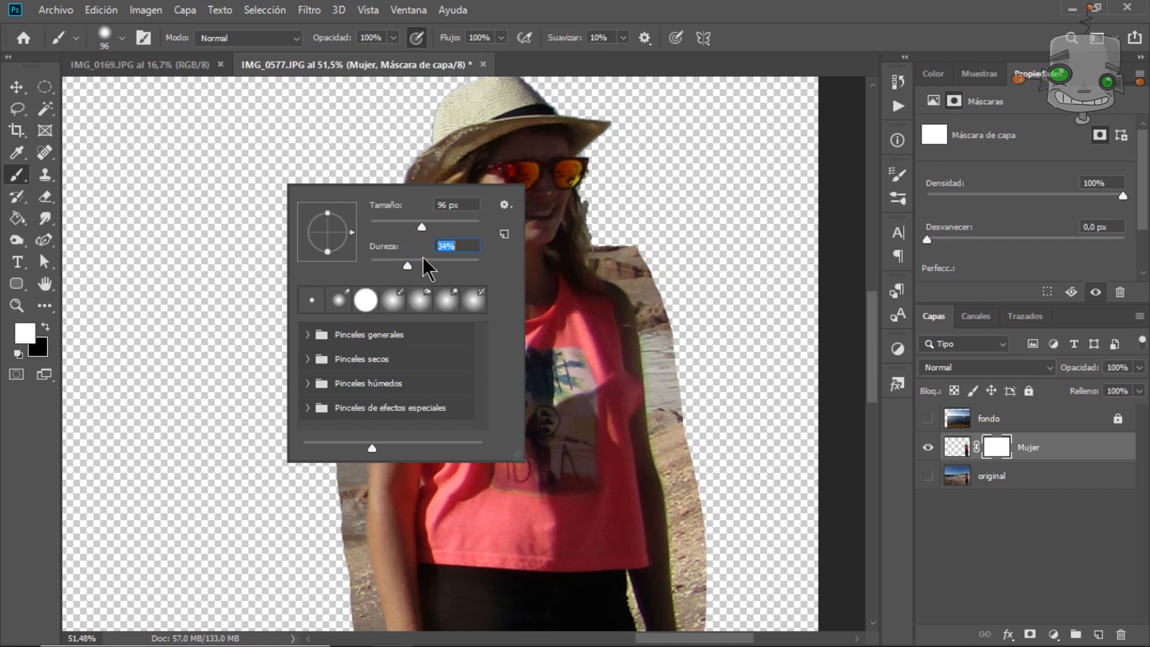
{"action": "key", "text": "Return"}
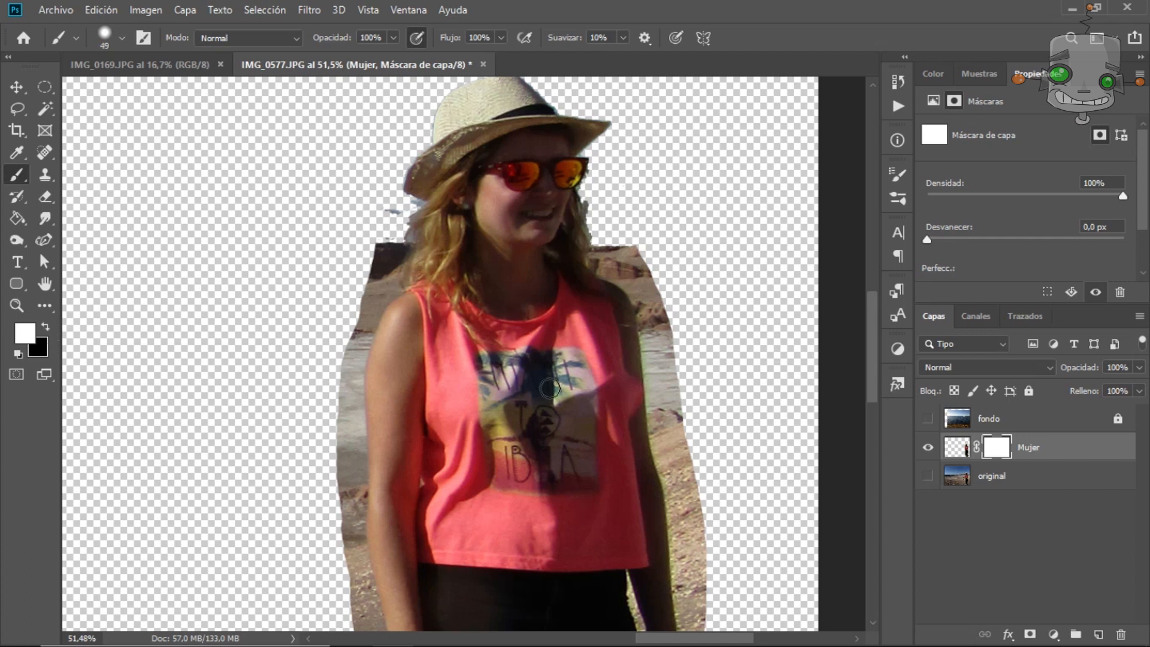
Paint on the Mujer layer mask along the woman's right side to hide leftover background.
{"action": "left_click", "coordinate": [47, 326]}
{"action": "scroll", "coordinate": [700, 319], "scroll_direction": "down", "scroll_amount": 1}
{"action": "scroll", "coordinate": [559, 334], "scroll_direction": "up", "scroll_amount": 7}
{"action": "left_click_drag", "start_coordinate": [686, 224], "coordinate": [782, 461]}
{"action": "left_click_drag", "start_coordinate": [650, 246], "coordinate": [698, 405]}
{"action": "left_click", "coordinate": [45, 327]}
{"action": "left_click_drag", "start_coordinate": [752, 456], "coordinate": [806, 617]}
Paint black on the mask along the hair beside the face to remove remaining desert background.
{"action": "mouse_move", "coordinate": [278, 192]}
{"action": "left_mouse_down"}
{"action": "mouse_move", "coordinate": [257, 225]}
{"action": "mouse_move", "coordinate": [212, 497]}
{"action": "left_mouse_up"}
{"action": "scroll", "coordinate": [779, 168], "scroll_direction": "up", "scroll_amount": 8}
{"action": "mouse_move", "coordinate": [422, 258]}
{"action": "left_mouse_down"}
{"action": "mouse_move", "coordinate": [447, 336]}
{"action": "mouse_move", "coordinate": [504, 385]}
{"action": "mouse_move", "coordinate": [606, 525]}
{"action": "left_mouse_up"}
{"action": "right_click", "coordinate": [446, 336], "text": "alt"}
{"action": "left_click_drag", "start_coordinate": [606, 525], "coordinate": [654, 201]}
{"action": "left_click_drag", "start_coordinate": [270, 398], "coordinate": [779, 539]}
{"action": "left_click_drag", "start_coordinate": [262, 252], "coordinate": [281, 250]}
{"action": "left_click_drag", "start_coordinate": [210, 449], "coordinate": [185, 557]}
{"action": "right_click", "coordinate": [229, 272]}
{"action": "left_click_drag", "start_coordinate": [261, 309], "coordinate": [255, 308]}
{"action": "left_click_drag", "start_coordinate": [281, 239], "coordinate": [325, 244]}
{"action": "left_click_drag", "start_coordinate": [226, 432], "coordinate": [267, 422]}
{"action": "left_click_drag", "start_coordinate": [264, 334], "coordinate": [320, 258]}
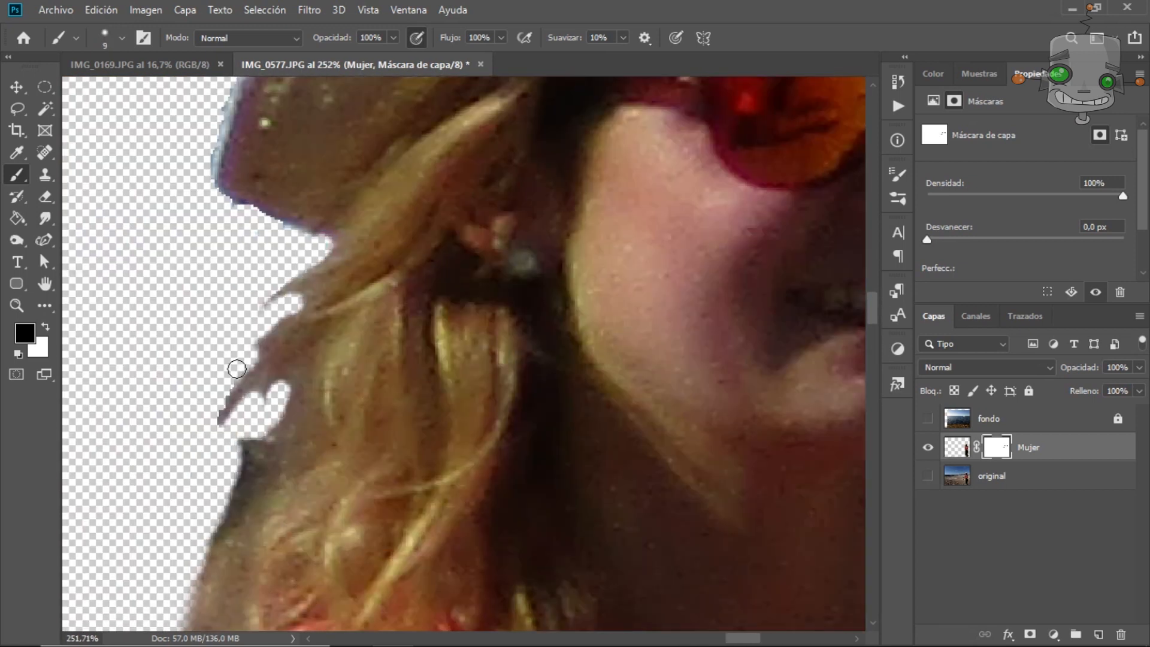
{"action": "left_click_drag", "start_coordinate": [248, 356], "coordinate": [223, 397]}
{"action": "left_click_drag", "start_coordinate": [263, 458], "coordinate": [218, 222]}
{"action": "left_click_drag", "start_coordinate": [184, 271], "coordinate": [239, 274]}
{"action": "left_click_drag", "start_coordinate": [295, 174], "coordinate": [210, 599]}
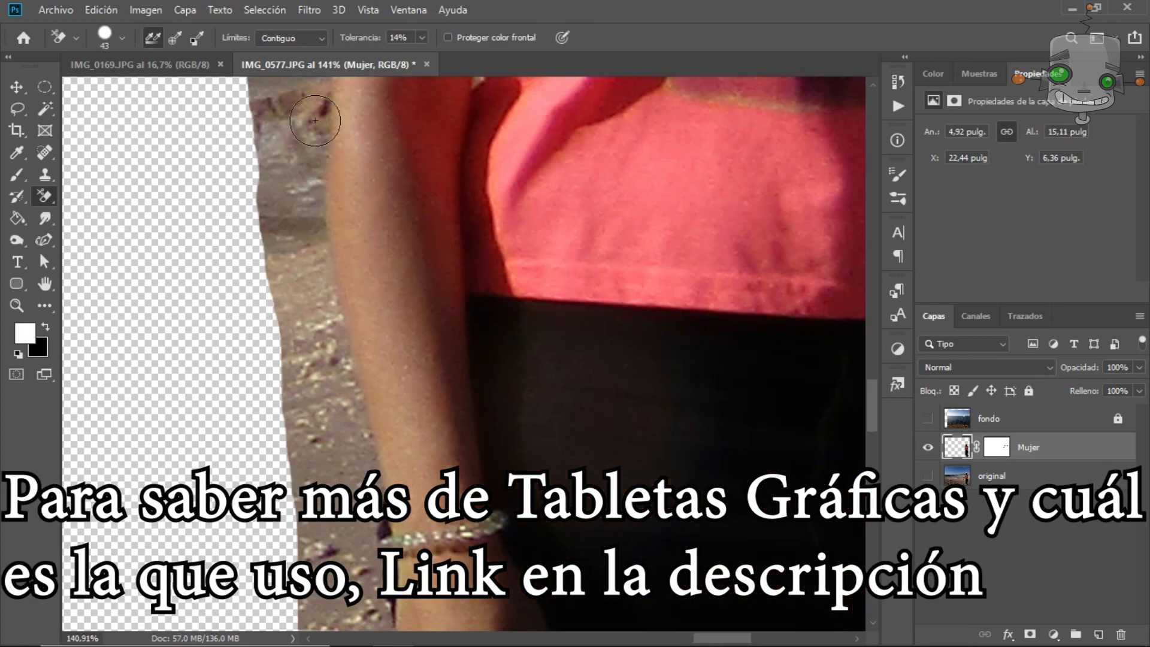
Reselect the Mujer mask with the Brush and paint out the background along the arm and hand.
{"action": "left_click", "coordinate": [991, 457]}
{"action": "key", "text": "b"}
{"action": "right_click", "coordinate": [329, 359]}
{"action": "left_click_drag", "start_coordinate": [351, 300], "coordinate": [360, 616]}
{"action": "left_click_drag", "start_coordinate": [465, 474], "coordinate": [416, 34]}
{"action": "left_click_drag", "start_coordinate": [335, 222], "coordinate": [365, 599]}
{"action": "right_click", "coordinate": [325, 360]}
{"action": "left_click_drag", "start_coordinate": [367, 210], "coordinate": [393, 337]}
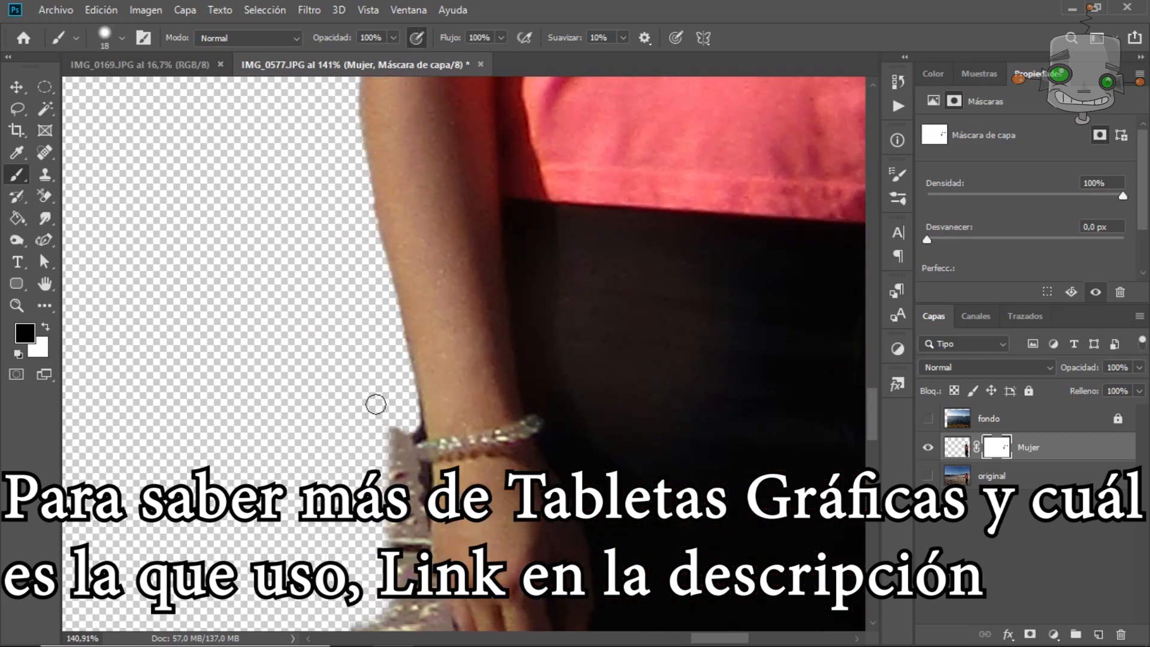
{"action": "scroll", "coordinate": [493, 311], "scroll_direction": "down", "scroll_amount": 3}
{"action": "mouse_move", "coordinate": [429, 257]}
{"action": "left_mouse_down"}
{"action": "mouse_move", "coordinate": [431, 326]}
{"action": "mouse_move", "coordinate": [508, 627]}
{"action": "left_mouse_up"}
{"action": "right_click", "coordinate": [509, 337]}
{"action": "left_click_drag", "start_coordinate": [602, 385], "coordinate": [610, 391]}
{"action": "left_click_drag", "start_coordinate": [407, 374], "coordinate": [444, 623]}
{"action": "left_click_drag", "start_coordinate": [443, 590], "coordinate": [404, 224]}
{"action": "left_click_drag", "start_coordinate": [414, 383], "coordinate": [352, 276]}
{"action": "left_click_drag", "start_coordinate": [382, 192], "coordinate": [362, 623]}
Try erasing the background beside the legs on the Mujer layer with the Background Eraser, then undo three strokes.
{"action": "left_click", "coordinate": [957, 448]}
{"action": "left_click", "coordinate": [45, 197]}
{"action": "mouse_move", "coordinate": [375, 136]}
{"action": "left_mouse_down"}
{"action": "mouse_move", "coordinate": [365, 293]}
{"action": "mouse_move", "coordinate": [404, 629]}
{"action": "left_mouse_up"}
{"action": "mouse_move", "coordinate": [658, 220]}
{"action": "left_mouse_down"}
{"action": "mouse_move", "coordinate": [614, 451]}
{"action": "mouse_move", "coordinate": [624, 624]}
{"action": "left_mouse_up"}
{"action": "left_click_drag", "start_coordinate": [701, 320], "coordinate": [653, 520]}
{"action": "left_click_drag", "start_coordinate": [650, 463], "coordinate": [633, 326]}
{"action": "right_click", "coordinate": [633, 325]}
{"action": "key", "text": "Escape"}
{"action": "key", "text": "ctrl+z"}
{"action": "key", "text": "ctrl+z"}
{"action": "key", "text": "ctrl+z"}
Erase the ground between and beside the legs on the Mujer layer with the Background Eraser.
{"action": "left_click_drag", "start_coordinate": [618, 215], "coordinate": [605, 383]}
{"action": "left_click_drag", "start_coordinate": [673, 141], "coordinate": [650, 354]}
{"action": "left_click_drag", "start_coordinate": [642, 239], "coordinate": [625, 473]}
{"action": "left_click_drag", "start_coordinate": [640, 266], "coordinate": [655, 354]}
{"action": "left_click_drag", "start_coordinate": [541, 475], "coordinate": [503, 84]}
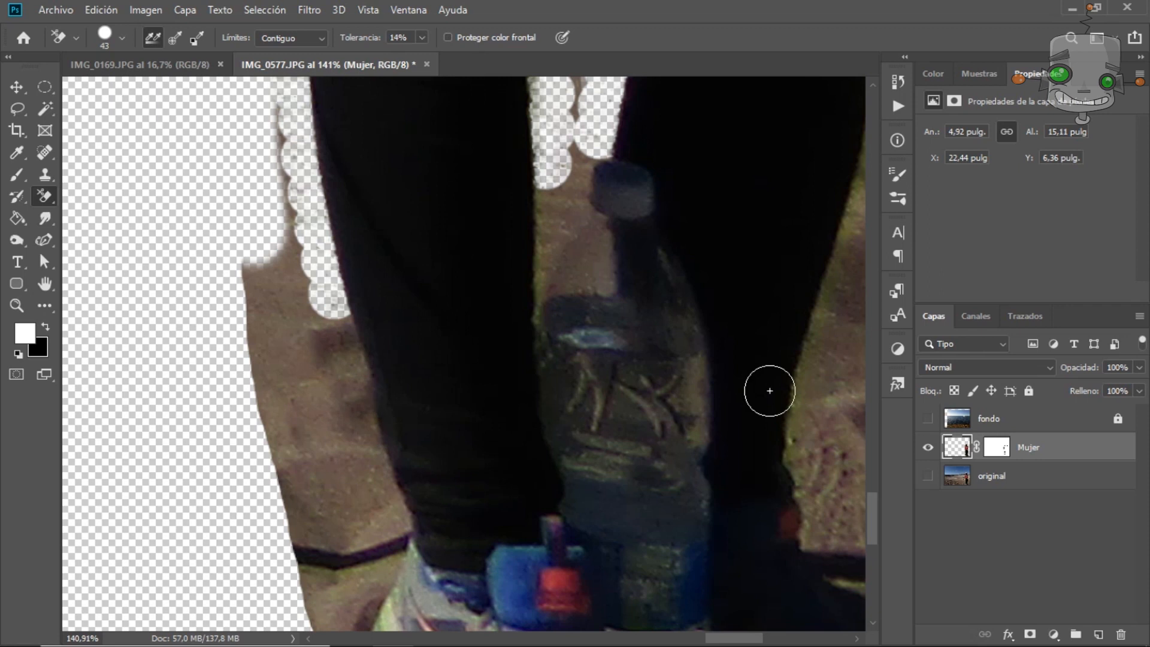
{"action": "left_click_drag", "start_coordinate": [809, 461], "coordinate": [841, 258]}
{"action": "left_click_drag", "start_coordinate": [779, 240], "coordinate": [587, 567]}
{"action": "left_click_drag", "start_coordinate": [745, 264], "coordinate": [709, 521]}
{"action": "mouse_move", "coordinate": [698, 479]}
{"action": "left_mouse_down"}
{"action": "mouse_move", "coordinate": [740, 191]}
{"action": "mouse_move", "coordinate": [700, 397]}
{"action": "left_mouse_up"}
{"action": "left_click_drag", "start_coordinate": [695, 347], "coordinate": [737, 233]}
{"action": "key", "text": "ctrl+z"}
{"action": "left_click_drag", "start_coordinate": [299, 599], "coordinate": [373, 359]}
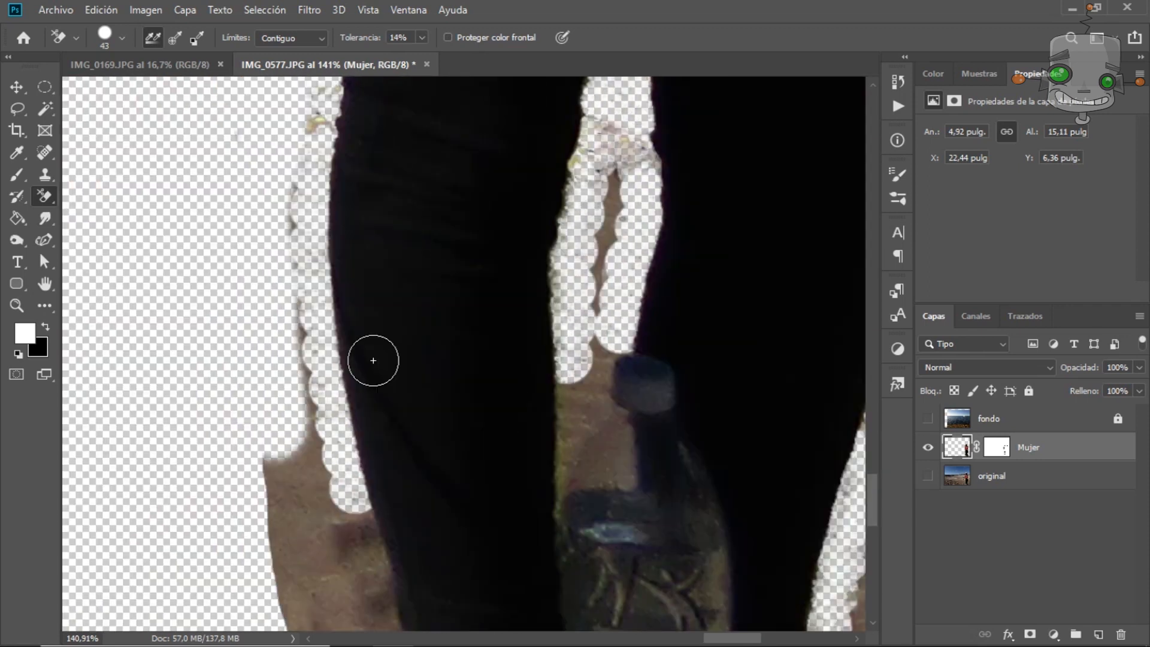
Return to the Mujer mask with the Brush, shrink the brush, and paint out gaps around the legs.
{"action": "left_click", "coordinate": [998, 448]}
{"action": "left_click", "coordinate": [20, 175]}
{"action": "left_click_drag", "start_coordinate": [294, 321], "coordinate": [327, 560]}
{"action": "left_click_drag", "start_coordinate": [293, 154], "coordinate": [304, 260]}
{"action": "left_click_drag", "start_coordinate": [619, 138], "coordinate": [587, 333]}
{"action": "left_click_drag", "start_coordinate": [339, 521], "coordinate": [351, 605]}
{"action": "left_click_drag", "start_coordinate": [281, 370], "coordinate": [123, 603]}
{"action": "right_click", "coordinate": [555, 299]}
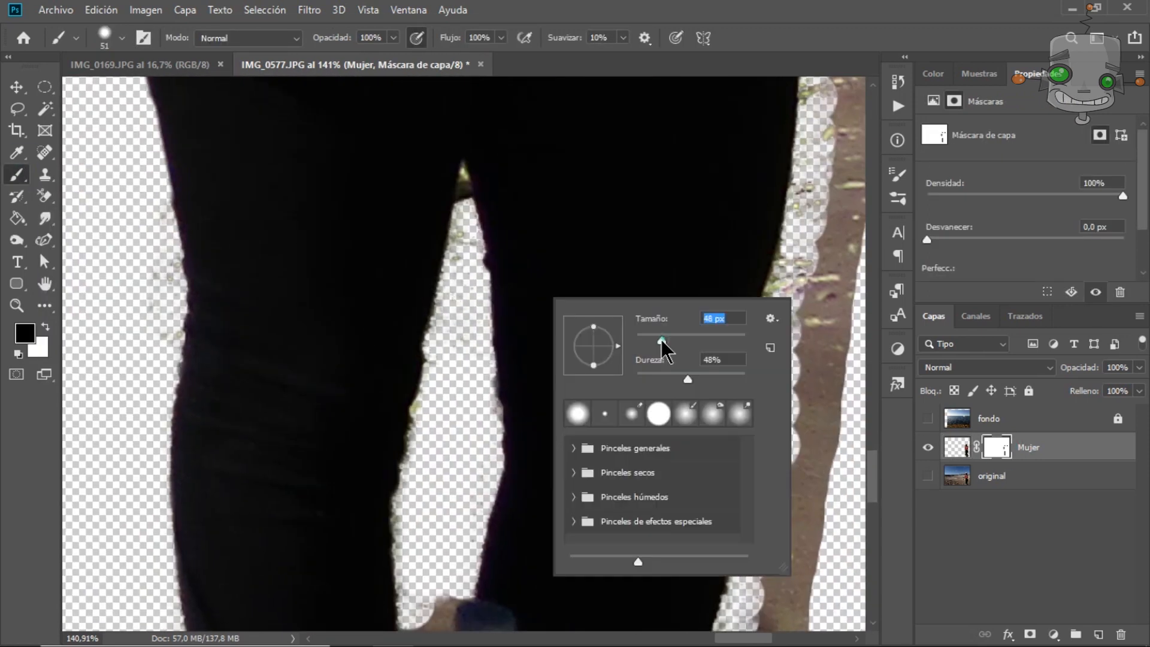
{"action": "left_click_drag", "start_coordinate": [663, 341], "coordinate": [648, 340]}
{"action": "left_click_drag", "start_coordinate": [466, 193], "coordinate": [464, 264]}
Paint the mask in the narrow gap between the legs with a smaller brush.
{"action": "scroll", "coordinate": [479, 156], "scroll_direction": "up", "scroll_amount": 6}
{"action": "left_click_drag", "start_coordinate": [429, 186], "coordinate": [410, 300]}
{"action": "left_click_drag", "start_coordinate": [432, 210], "coordinate": [448, 270]}
{"action": "right_click", "coordinate": [439, 377]}
{"action": "left_click_drag", "start_coordinate": [529, 408], "coordinate": [536, 408]}
{"action": "scroll", "coordinate": [423, 514], "scroll_direction": "down", "scroll_amount": 2}
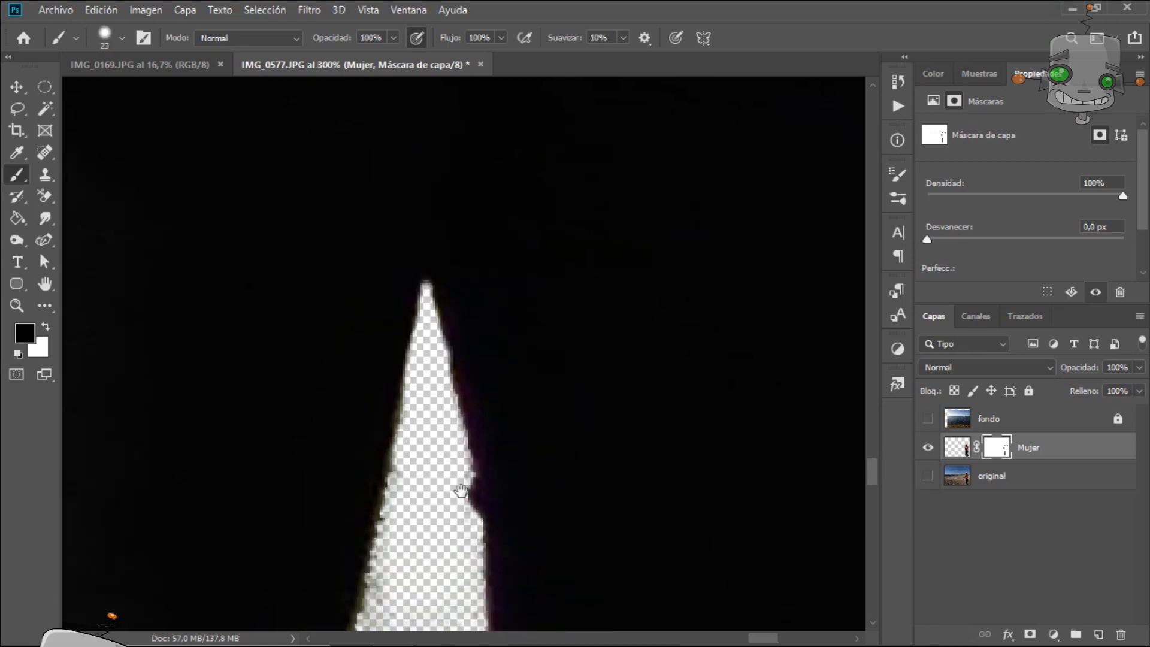
{"action": "scroll", "coordinate": [423, 515], "scroll_direction": "down", "scroll_amount": 4}
{"action": "left_click_drag", "start_coordinate": [423, 515], "coordinate": [413, 178]}
{"action": "left_click_drag", "start_coordinate": [419, 227], "coordinate": [440, 267]}
{"action": "right_click", "coordinate": [447, 255]}
{"action": "left_click_drag", "start_coordinate": [553, 304], "coordinate": [545, 305]}
{"action": "left_click_drag", "start_coordinate": [403, 353], "coordinate": [483, 197]}
{"action": "left_click_drag", "start_coordinate": [396, 192], "coordinate": [396, 365]}
{"action": "right_click", "coordinate": [417, 290]}
{"action": "left_click_drag", "start_coordinate": [515, 340], "coordinate": [523, 340]}
{"action": "left_click_drag", "start_coordinate": [429, 400], "coordinate": [532, 152]}
Paint the mask around the shoes to hide the surrounding ground.
{"action": "mouse_move", "coordinate": [244, 221]}
{"action": "left_mouse_down"}
{"action": "mouse_move", "coordinate": [311, 454]}
{"action": "mouse_move", "coordinate": [259, 491]}
{"action": "mouse_move", "coordinate": [212, 212]}
{"action": "left_mouse_up"}
{"action": "mouse_move", "coordinate": [213, 263]}
{"action": "left_mouse_down"}
{"action": "mouse_move", "coordinate": [195, 344]}
{"action": "mouse_move", "coordinate": [290, 539]}
{"action": "left_mouse_up"}
{"action": "left_click_drag", "start_coordinate": [359, 527], "coordinate": [239, 373]}
{"action": "left_click_drag", "start_coordinate": [308, 524], "coordinate": [659, 522]}
{"action": "right_click", "coordinate": [237, 323]}
{"action": "left_click_drag", "start_coordinate": [350, 368], "coordinate": [247, 361]}
{"action": "mouse_move", "coordinate": [180, 293]}
{"action": "left_mouse_down"}
{"action": "mouse_move", "coordinate": [268, 464]}
{"action": "mouse_move", "coordinate": [531, 521]}
{"action": "mouse_move", "coordinate": [617, 474]}
{"action": "left_mouse_up"}
{"action": "right_click", "coordinate": [658, 397]}
{"action": "left_click_drag", "start_coordinate": [752, 412], "coordinate": [764, 412]}
{"action": "mouse_move", "coordinate": [578, 357]}
{"action": "left_mouse_down"}
{"action": "mouse_move", "coordinate": [583, 513]}
{"action": "mouse_move", "coordinate": [626, 378]}
{"action": "left_mouse_up"}
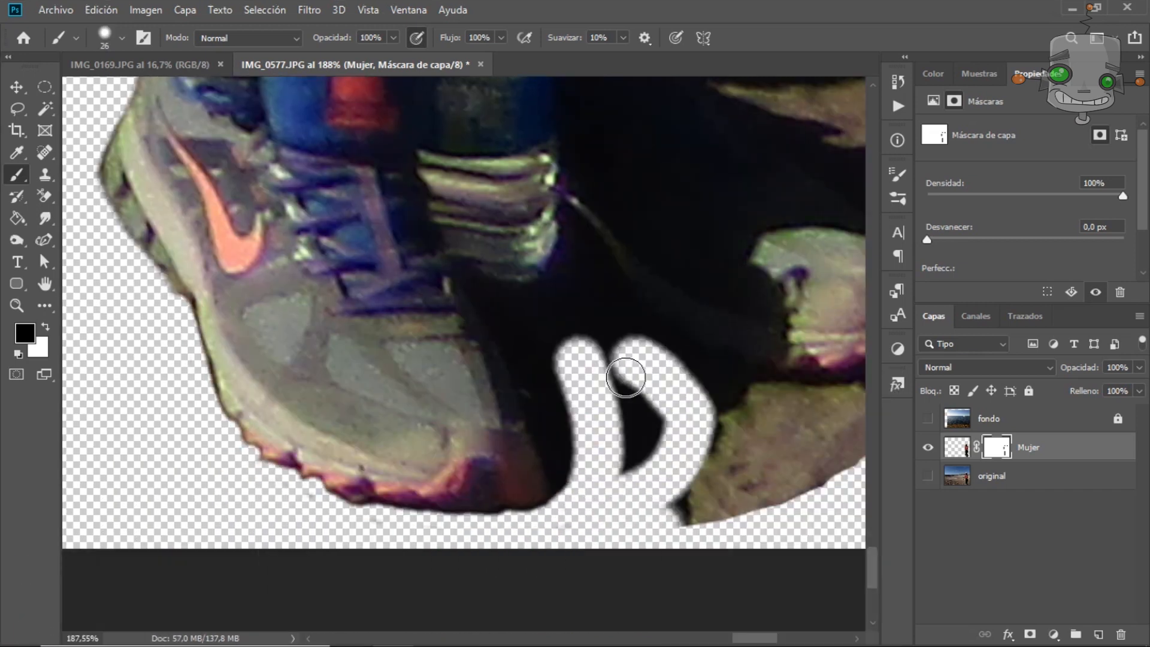
Refine the mask around the feet and shoes, resizing the brush as needed.
{"action": "left_click_drag", "start_coordinate": [756, 436], "coordinate": [851, 444]}
{"action": "left_click_drag", "start_coordinate": [708, 165], "coordinate": [523, 272]}
{"action": "left_click_drag", "start_coordinate": [320, 414], "coordinate": [396, 569]}
{"action": "mouse_move", "coordinate": [384, 411]}
{"action": "left_mouse_down"}
{"action": "mouse_move", "coordinate": [470, 469]}
{"action": "mouse_move", "coordinate": [834, 444]}
{"action": "left_mouse_up"}
{"action": "right_click", "coordinate": [435, 369]}
{"action": "left_click_drag", "start_coordinate": [456, 414], "coordinate": [449, 414]}
{"action": "mouse_move", "coordinate": [297, 400]}
{"action": "left_mouse_down"}
{"action": "mouse_move", "coordinate": [444, 423]}
{"action": "mouse_move", "coordinate": [543, 474]}
{"action": "left_mouse_up"}
{"action": "left_click_drag", "start_coordinate": [776, 299], "coordinate": [583, 390]}
{"action": "mouse_move", "coordinate": [313, 194]}
{"action": "left_mouse_down"}
{"action": "mouse_move", "coordinate": [554, 450]}
{"action": "mouse_move", "coordinate": [590, 540]}
{"action": "left_mouse_up"}
{"action": "right_click", "coordinate": [716, 384]}
{"action": "left_click_drag", "start_coordinate": [803, 412], "coordinate": [835, 412]}
{"action": "mouse_move", "coordinate": [543, 222]}
{"action": "left_mouse_down"}
{"action": "mouse_move", "coordinate": [447, 231]}
{"action": "mouse_move", "coordinate": [510, 336]}
{"action": "left_mouse_up"}
{"action": "left_click_drag", "start_coordinate": [509, 100], "coordinate": [561, 348]}
{"action": "right_click", "coordinate": [561, 349]}
{"action": "left_click_drag", "start_coordinate": [679, 393], "coordinate": [662, 393]}
{"action": "mouse_move", "coordinate": [441, 246]}
{"action": "left_mouse_down"}
{"action": "mouse_move", "coordinate": [478, 562]}
{"action": "mouse_move", "coordinate": [537, 305]}
{"action": "mouse_move", "coordinate": [493, 623]}
{"action": "left_mouse_up"}
{"action": "left_click_drag", "start_coordinate": [443, 335], "coordinate": [429, 231]}
{"action": "left_click_drag", "start_coordinate": [452, 129], "coordinate": [413, 432]}
{"action": "left_click_drag", "start_coordinate": [419, 264], "coordinate": [370, 313]}
{"action": "left_click_drag", "start_coordinate": [413, 180], "coordinate": [408, 311]}
{"action": "left_click_drag", "start_coordinate": [444, 258], "coordinate": [385, 324]}
{"action": "left_click_drag", "start_coordinate": [420, 179], "coordinate": [414, 329]}
{"action": "left_click_drag", "start_coordinate": [384, 264], "coordinate": [480, 328]}
{"action": "right_click", "coordinate": [476, 271]}
{"action": "left_click_drag", "start_coordinate": [577, 314], "coordinate": [569, 314]}
{"action": "left_click_drag", "start_coordinate": [517, 231], "coordinate": [371, 242]}
{"action": "left_click_drag", "start_coordinate": [419, 210], "coordinate": [362, 350]}
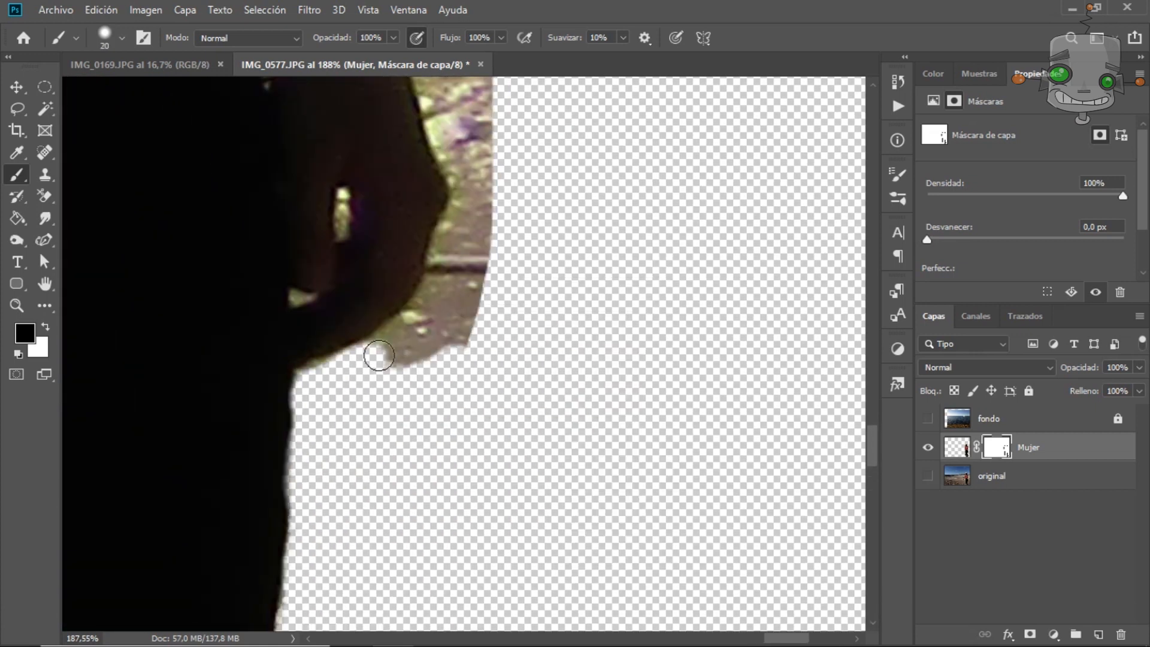
Paint the mask along the back and arm edge to clean leftover background.
{"action": "left_click_drag", "start_coordinate": [326, 385], "coordinate": [473, 215]}
{"action": "left_click_drag", "start_coordinate": [413, 120], "coordinate": [336, 371]}
{"action": "right_click", "coordinate": [411, 241]}
{"action": "left_click_drag", "start_coordinate": [503, 282], "coordinate": [526, 282]}
{"action": "left_click_drag", "start_coordinate": [396, 192], "coordinate": [359, 455]}
{"action": "right_click", "coordinate": [380, 333]}
{"action": "left_click_drag", "start_coordinate": [495, 376], "coordinate": [471, 376]}
{"action": "left_click_drag", "start_coordinate": [300, 560], "coordinate": [258, 150]}
{"action": "mouse_move", "coordinate": [124, 519]}
{"action": "left_mouse_down"}
{"action": "mouse_move", "coordinate": [300, 321]}
{"action": "mouse_move", "coordinate": [308, 345]}
{"action": "left_mouse_up"}
{"action": "right_click", "coordinate": [311, 340]}
{"action": "left_click_drag", "start_coordinate": [402, 382], "coordinate": [397, 383]}
{"action": "left_click_drag", "start_coordinate": [291, 289], "coordinate": [307, 361]}
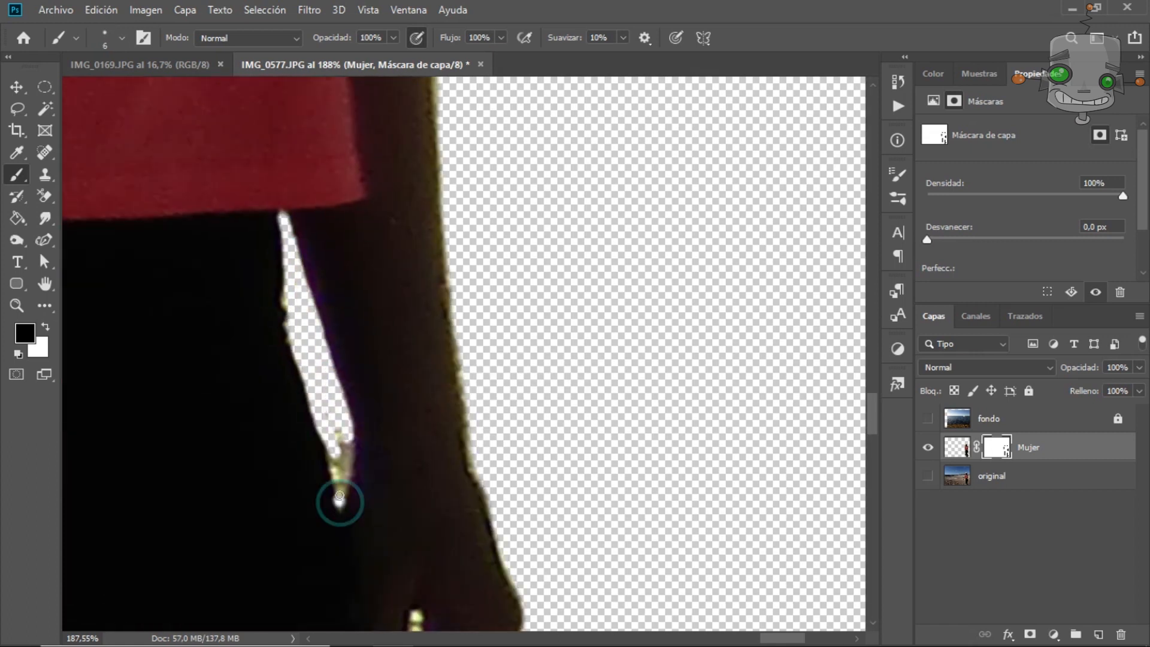
Paint the mask in the gap between the arm and the body to remove leftover background.
{"action": "scroll", "coordinate": [351, 429], "scroll_direction": "down", "scroll_amount": 5}
{"action": "left_click_drag", "start_coordinate": [375, 120], "coordinate": [382, 336]}
{"action": "scroll", "coordinate": [349, 287], "scroll_direction": "up", "scroll_amount": 5}
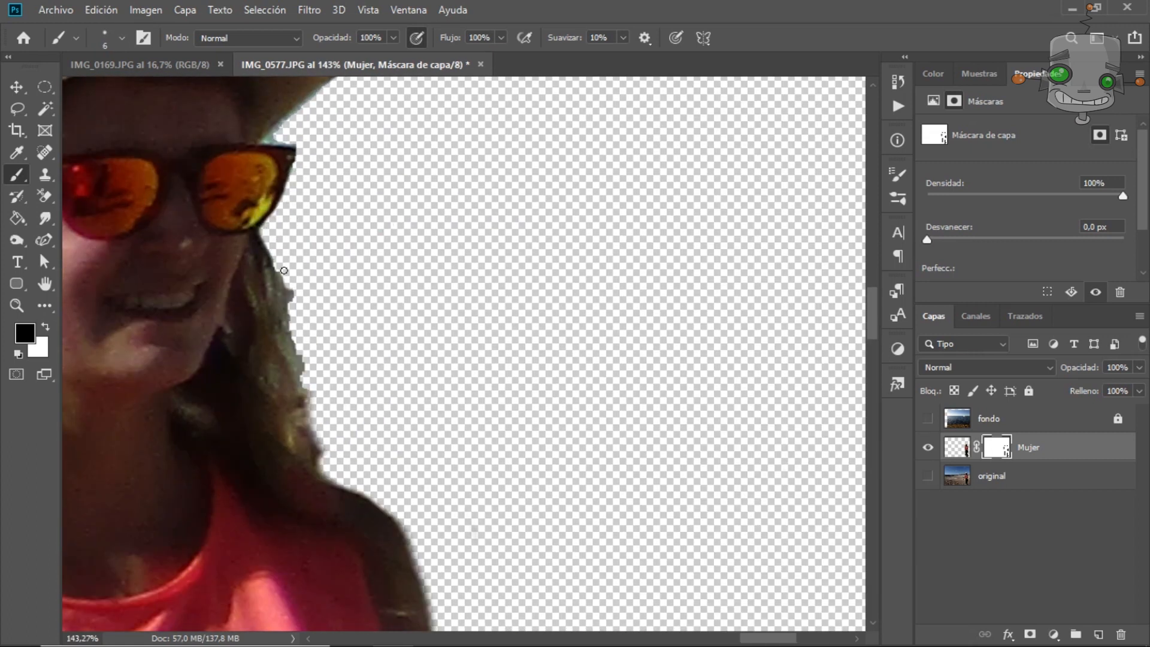
Paint the mask along the hair and hat edges to clean away remaining background.
{"action": "left_click_drag", "start_coordinate": [384, 138], "coordinate": [384, 376]}
{"action": "scroll", "coordinate": [383, 376], "scroll_direction": "up", "scroll_amount": 7}
{"action": "left_click_drag", "start_coordinate": [165, 373], "coordinate": [324, 237]}
{"action": "scroll", "coordinate": [334, 201], "scroll_direction": "down", "scroll_amount": 4}
{"action": "left_click_drag", "start_coordinate": [216, 141], "coordinate": [452, 300]}
{"action": "scroll", "coordinate": [452, 299], "scroll_direction": "up", "scroll_amount": 2}
{"action": "left_click_drag", "start_coordinate": [205, 171], "coordinate": [311, 277]}
{"action": "left_click_drag", "start_coordinate": [210, 287], "coordinate": [684, 362]}
{"action": "mouse_move", "coordinate": [288, 480]}
{"action": "left_mouse_down"}
{"action": "mouse_move", "coordinate": [347, 321]}
{"action": "mouse_move", "coordinate": [582, 227]}
{"action": "left_mouse_up"}
{"action": "left_click_drag", "start_coordinate": [364, 577], "coordinate": [725, 230]}
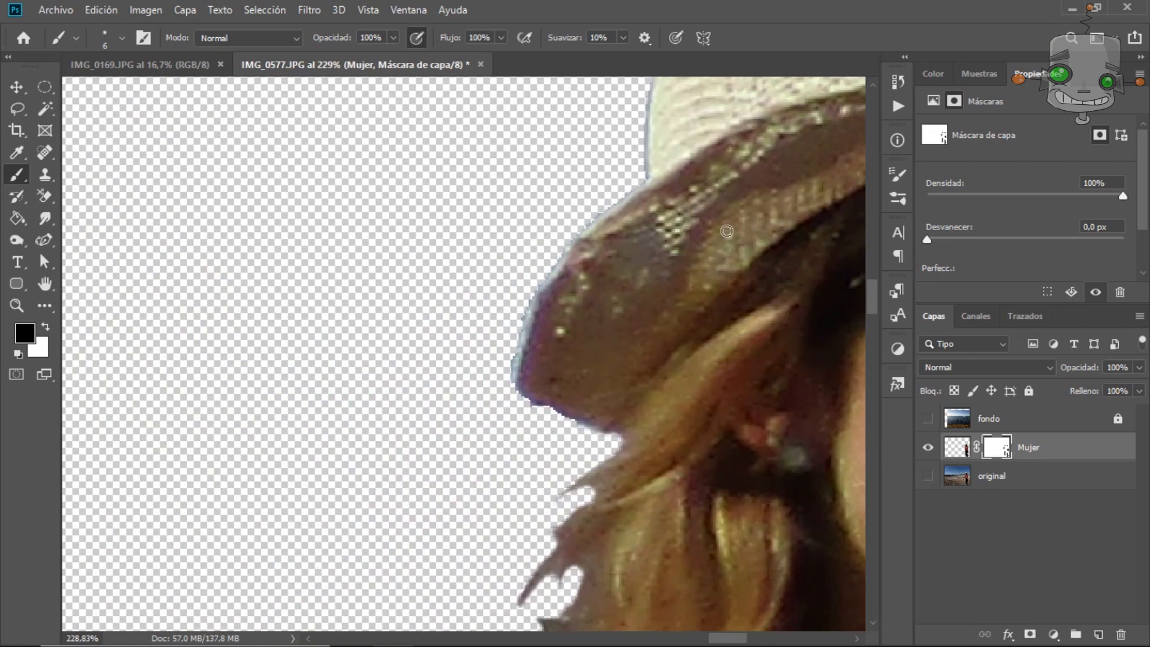
{"action": "left_click_drag", "start_coordinate": [564, 419], "coordinate": [613, 431]}
{"action": "scroll", "coordinate": [584, 370], "scroll_direction": "down", "scroll_amount": 20}
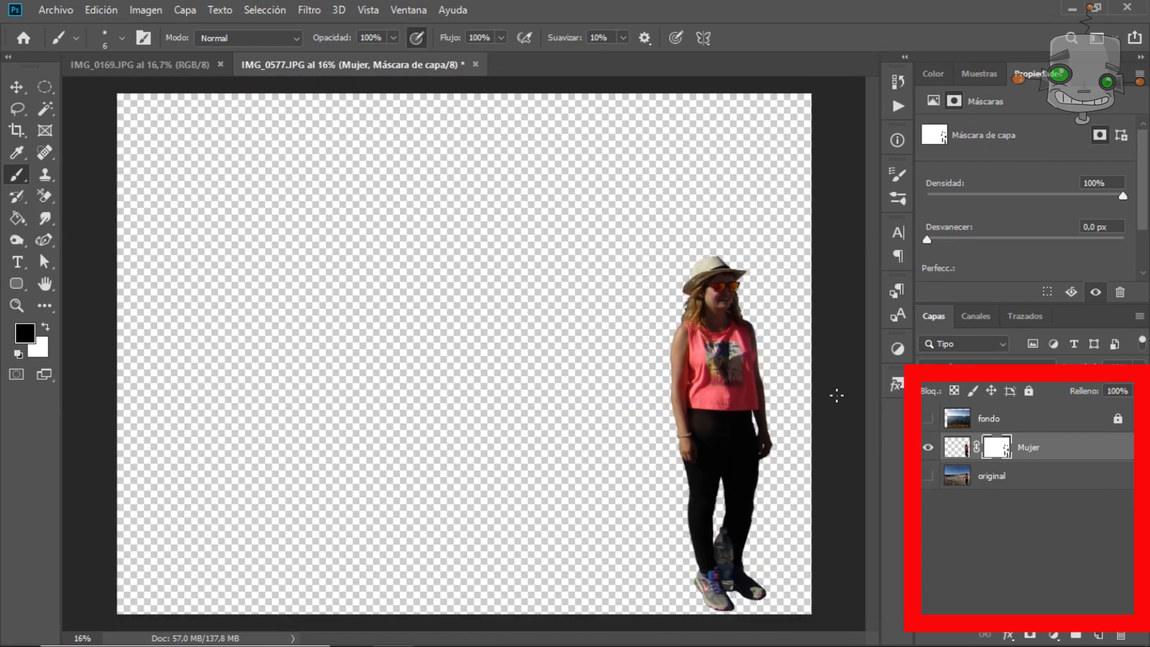
Show the lake background layer fondo and move the Mujer layer above it.
{"action": "left_click", "coordinate": [929, 419]}
{"action": "key", "text": "v"}
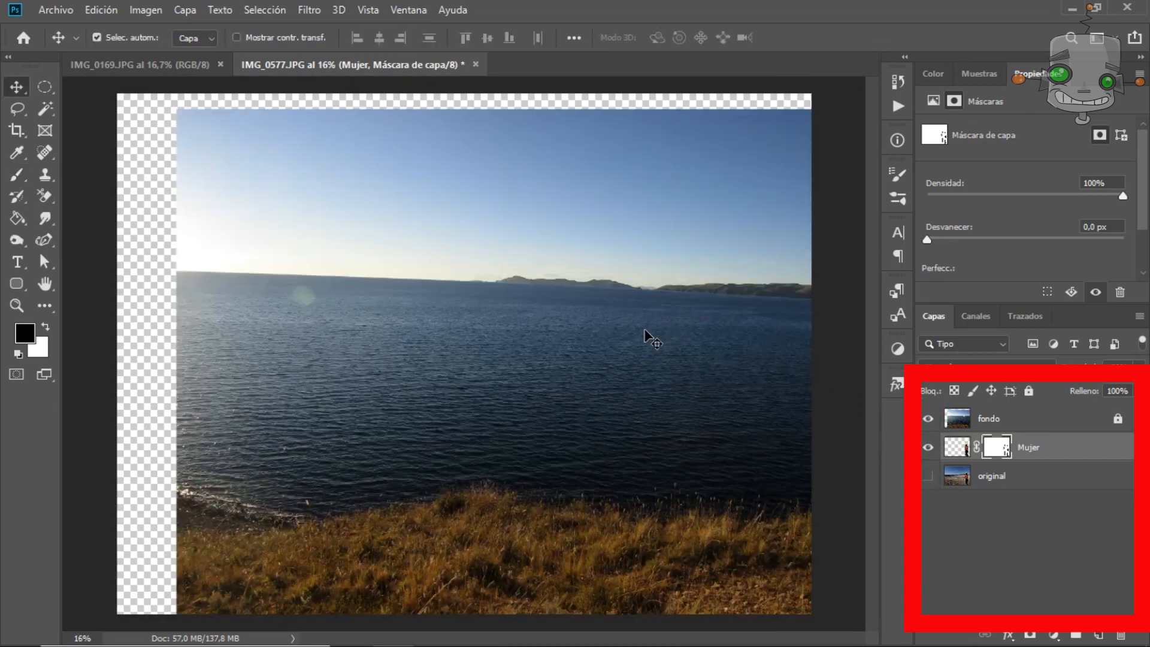
{"action": "left_click_drag", "start_coordinate": [645, 330], "coordinate": [641, 329]}
{"action": "left_click_drag", "start_coordinate": [957, 453], "coordinate": [958, 422]}
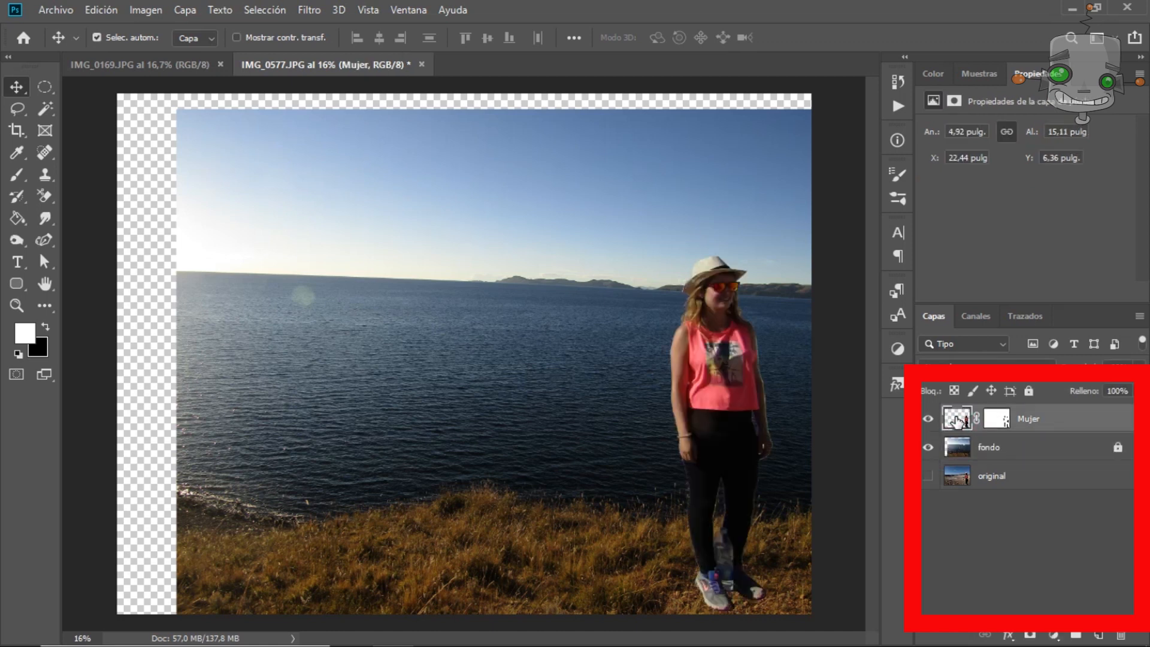
Crop the canvas to the lake photo's edges, trimming the transparent margins.
{"action": "left_click", "coordinate": [17, 130]}
{"action": "left_click", "coordinate": [129, 127]}
{"action": "left_click_drag", "start_coordinate": [116, 354], "coordinate": [150, 355]}
{"action": "left_click_drag", "start_coordinate": [778, 614], "coordinate": [812, 621]}
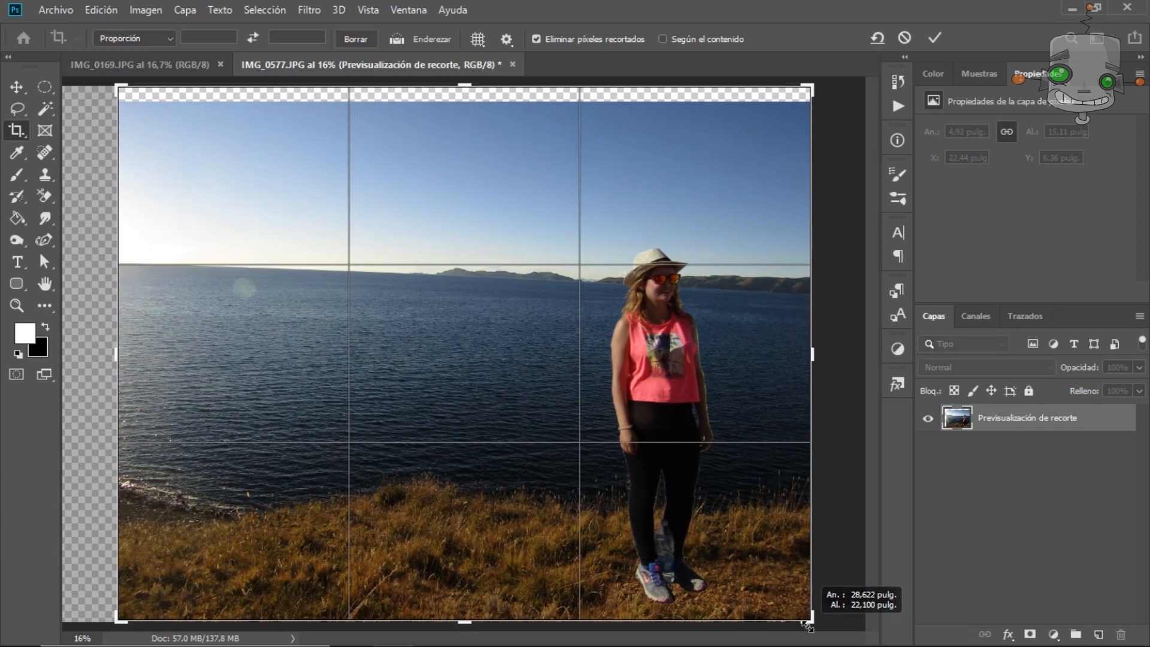
{"action": "left_click_drag", "start_coordinate": [471, 90], "coordinate": [471, 100]}
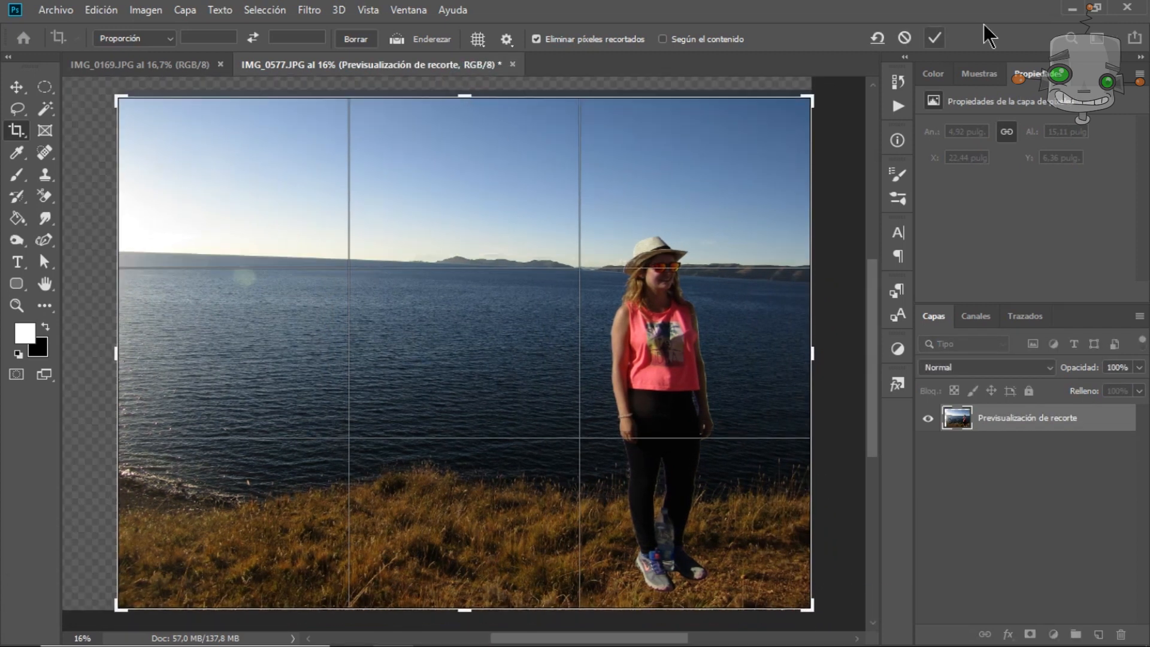
{"action": "left_click", "coordinate": [935, 38]}
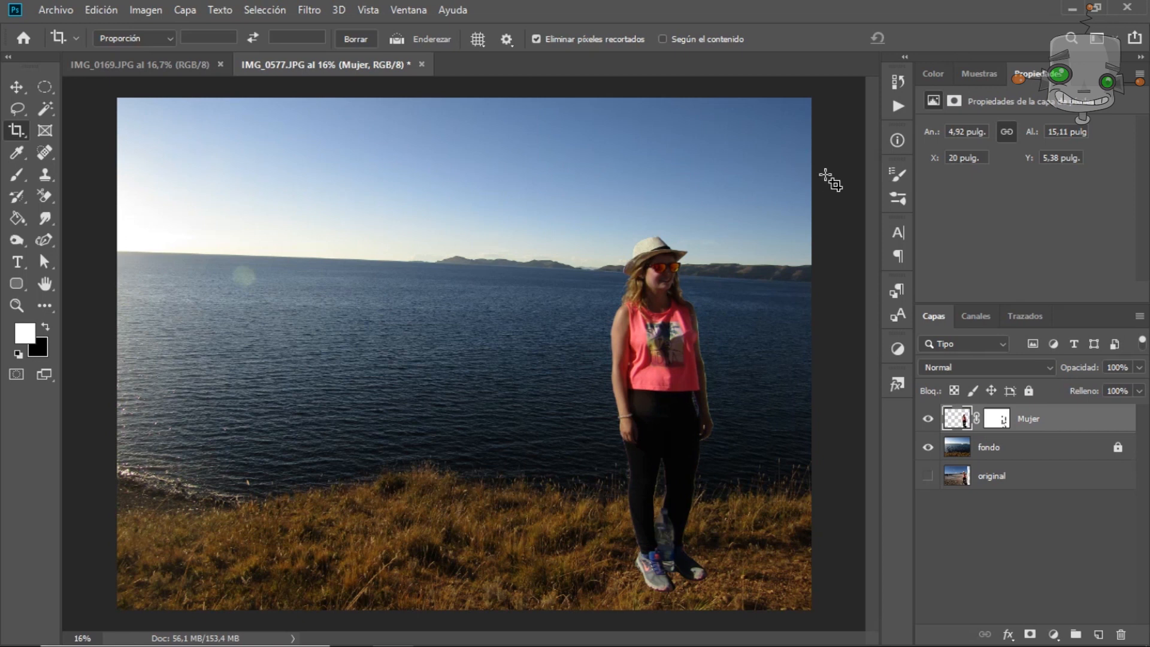
Add a Levels adjustment layer and set the input levels to 11, 0.83 and 221.
{"action": "key", "text": "v"}
{"action": "scroll", "coordinate": [695, 305], "scroll_direction": "up", "scroll_amount": 9}
{"action": "scroll", "coordinate": [695, 294], "scroll_direction": "down", "scroll_amount": 6}
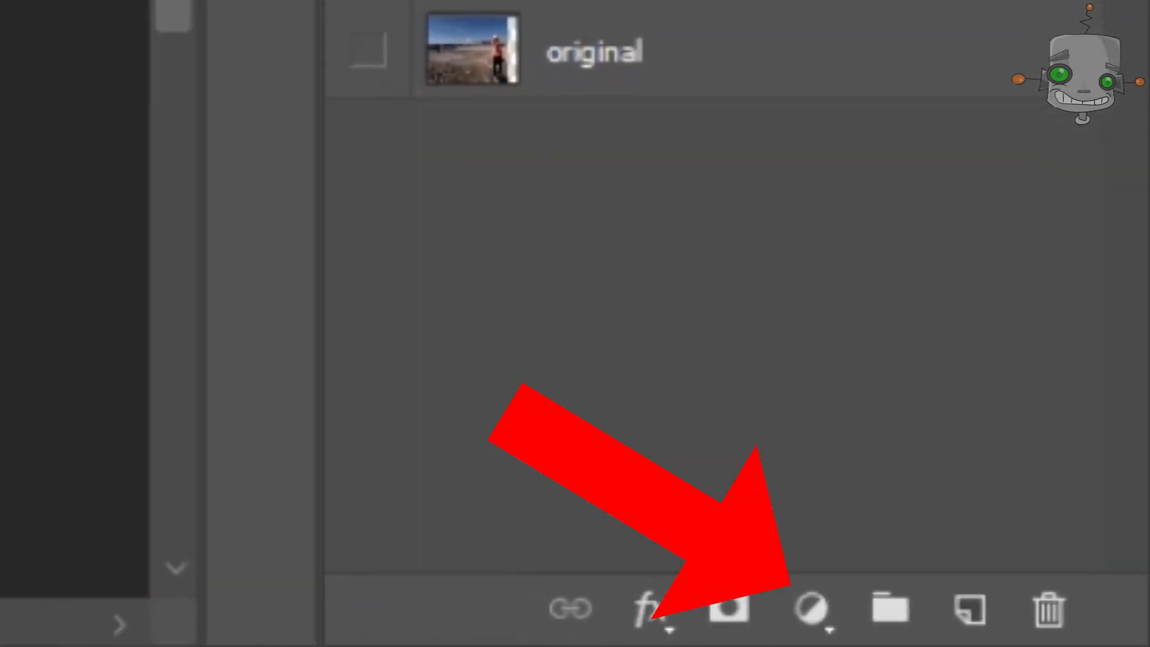
{"action": "left_click", "coordinate": [987, 628]}
{"action": "left_click", "coordinate": [1053, 413]}
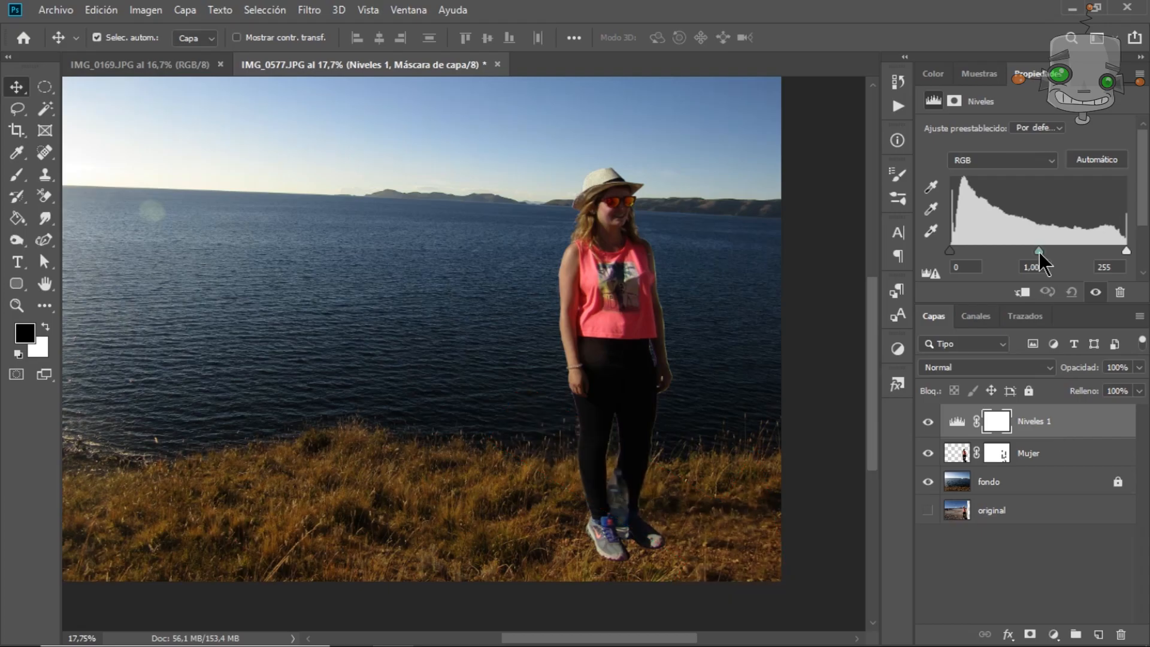
{"action": "left_click_drag", "start_coordinate": [1038, 251], "coordinate": [1053, 265]}
{"action": "left_click_drag", "start_coordinate": [1126, 250], "coordinate": [1103, 250]}
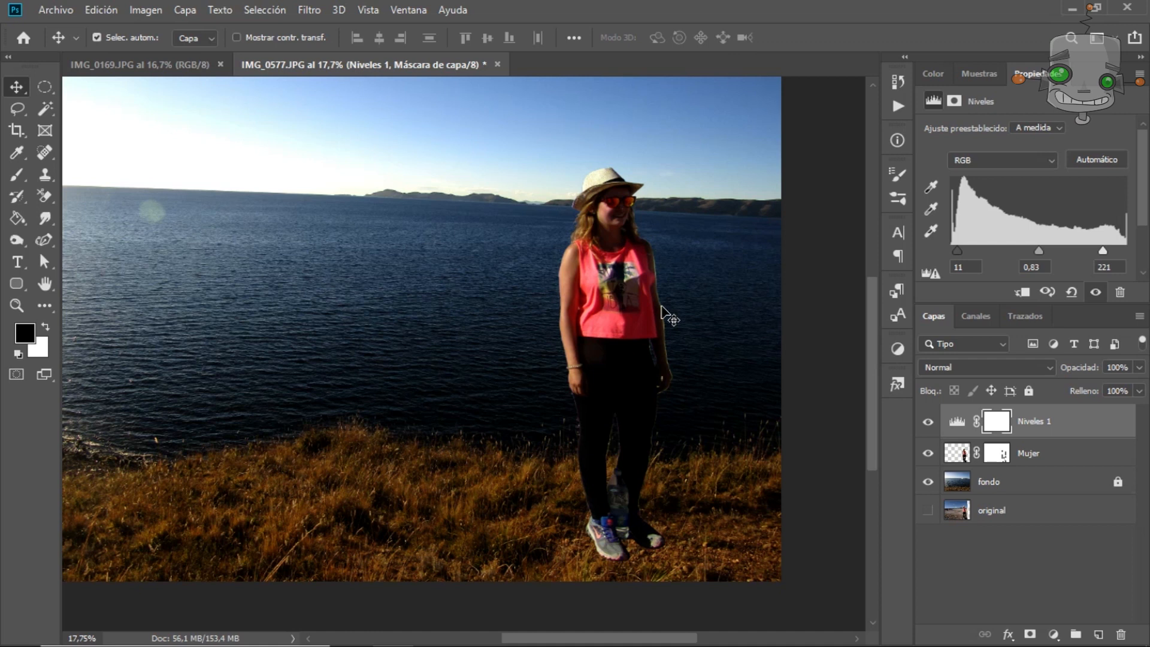
Paint the Levels mask black over the woman with a 138 px brush to exclude her from the adjustment.
{"action": "key", "text": "b"}
{"action": "right_click", "coordinate": [604, 305]}
{"action": "mouse_move", "coordinate": [447, 165]}
{"action": "left_mouse_down"}
{"action": "mouse_move", "coordinate": [446, 434]}
{"action": "mouse_move", "coordinate": [465, 226]}
{"action": "mouse_move", "coordinate": [467, 354]}
{"action": "left_mouse_up"}
{"action": "key", "text": "x"}
{"action": "right_click", "coordinate": [534, 240]}
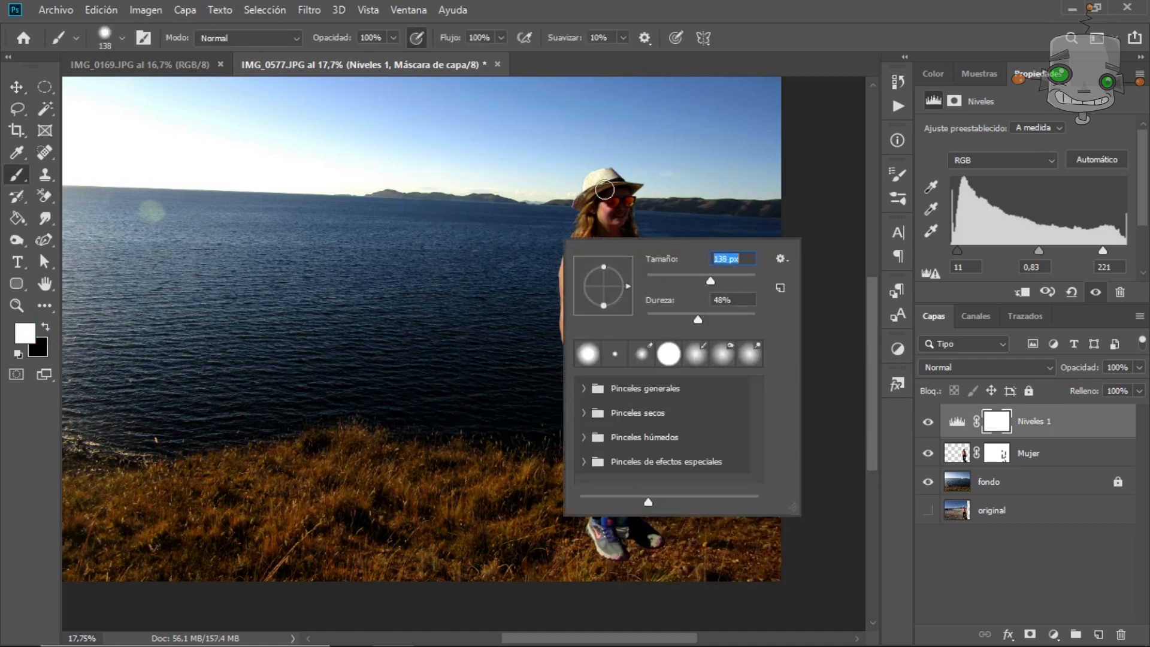
{"action": "left_click", "coordinate": [604, 190]}
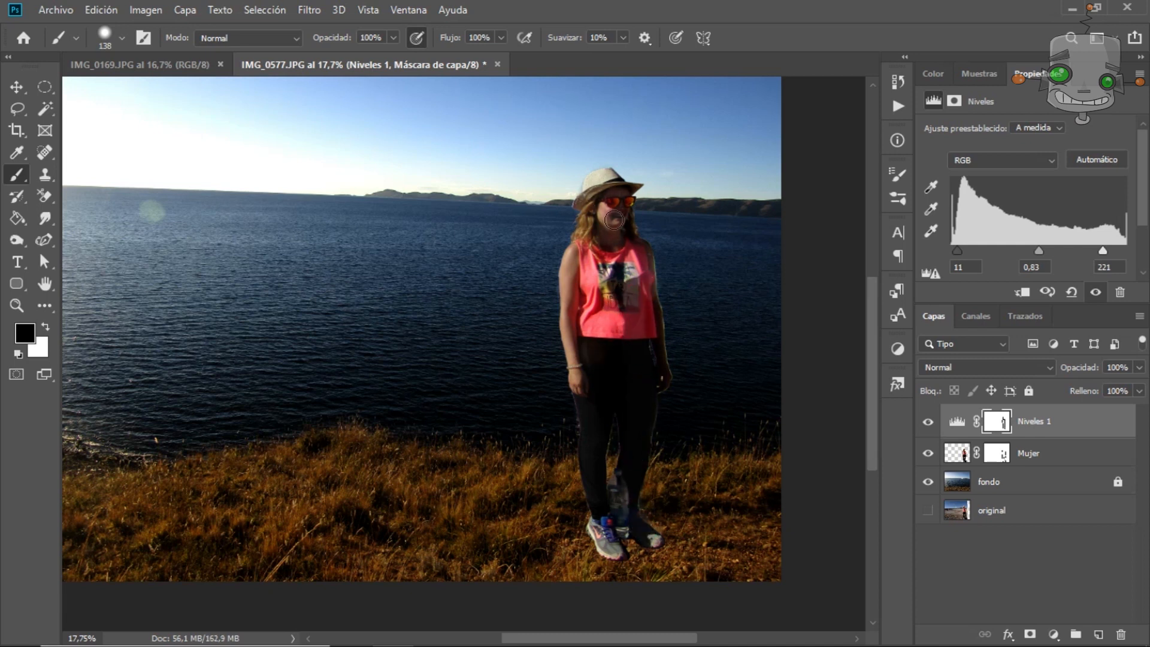
Set the brush size to 32 px and zoom in to inspect the woman's edges against the adjusted background.
{"action": "right_click", "coordinate": [660, 292]}
{"action": "type", "text": "32"}
{"action": "key", "text": "Return"}
{"action": "scroll", "coordinate": [686, 399], "scroll_direction": "up", "scroll_amount": 4}
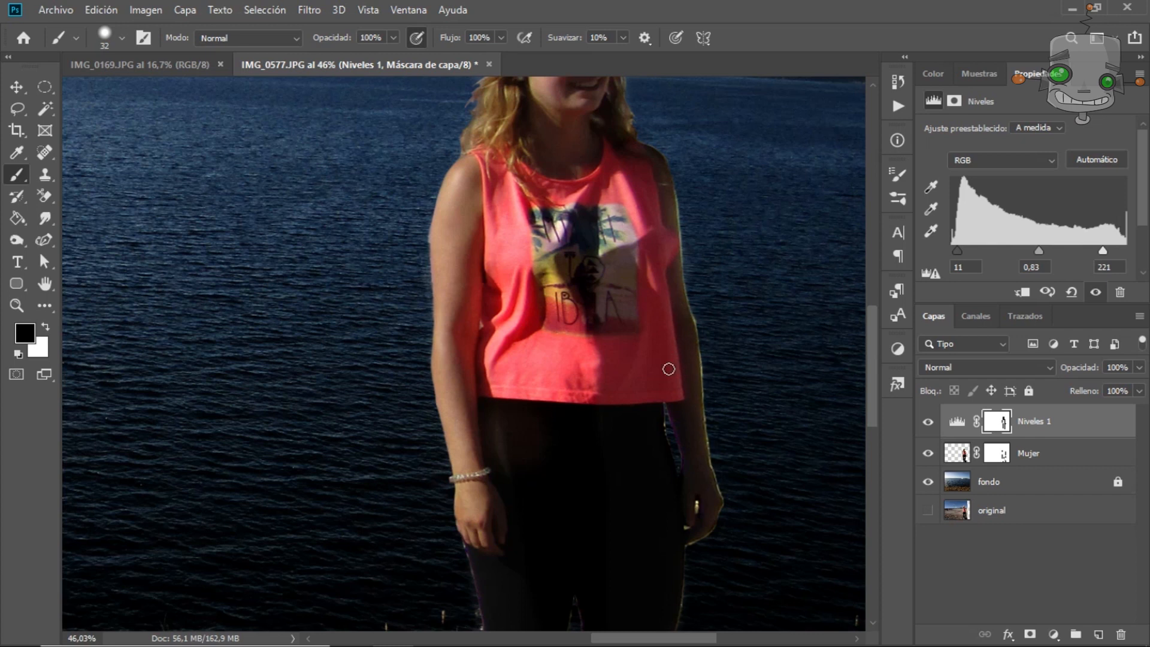
{"action": "scroll", "coordinate": [669, 369], "scroll_direction": "down", "scroll_amount": 4}
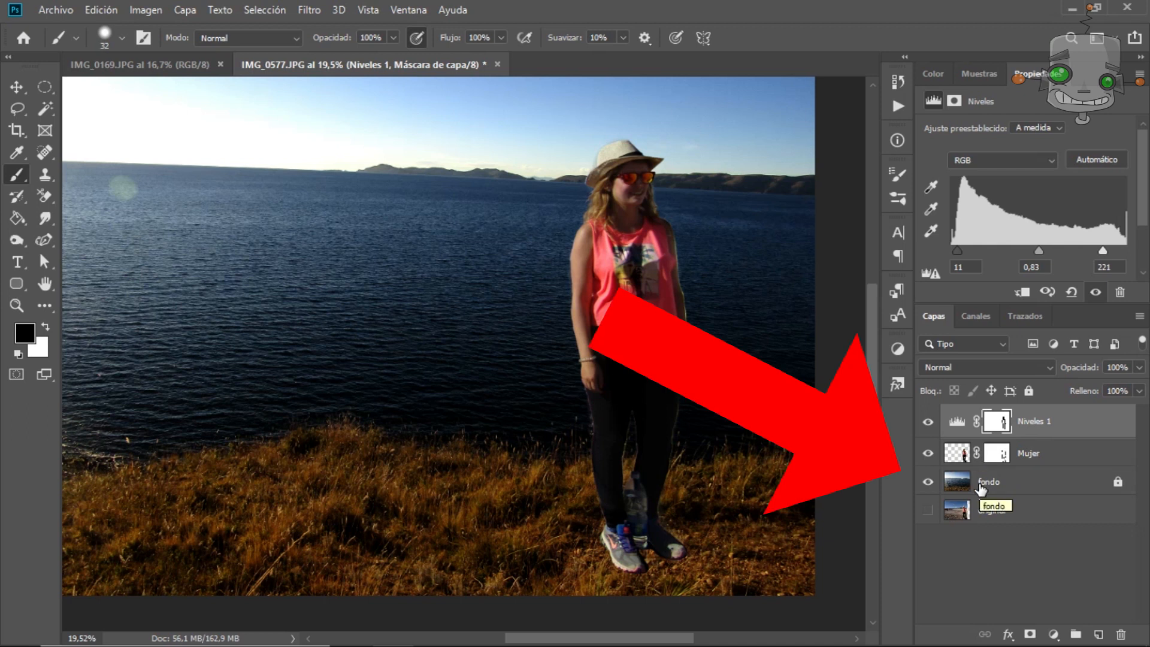
Lighten the lake background layer with the Dodge tool, range set to Shadows at 21% exposure.
{"action": "left_click", "coordinate": [980, 489]}
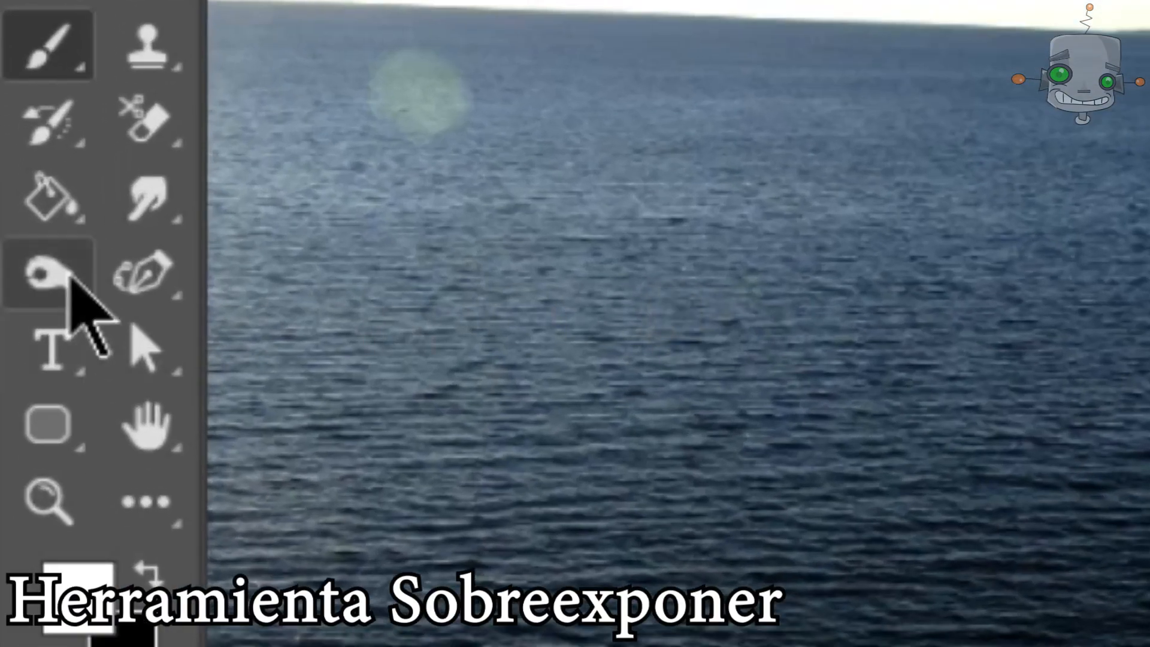
{"action": "left_click", "coordinate": [72, 277]}
{"action": "left_click", "coordinate": [515, 326]}
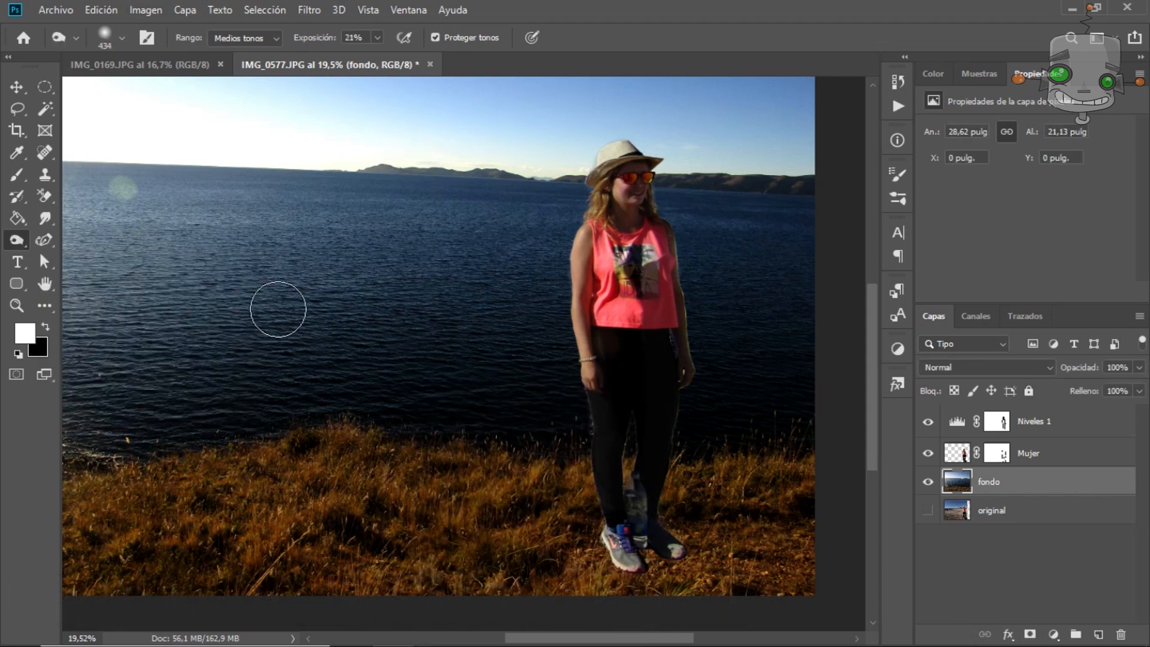
{"action": "scroll", "coordinate": [636, 527], "scroll_direction": "up", "scroll_amount": 12}
{"action": "mouse_move", "coordinate": [364, 322]}
{"action": "left_mouse_down"}
{"action": "mouse_move", "coordinate": [369, 334]}
{"action": "mouse_move", "coordinate": [300, 354]}
{"action": "left_mouse_up"}
{"action": "left_click", "coordinate": [246, 38]}
{"action": "left_click", "coordinate": [232, 53]}
{"action": "mouse_move", "coordinate": [473, 349]}
{"action": "left_mouse_down"}
{"action": "mouse_move", "coordinate": [733, 373]}
{"action": "mouse_move", "coordinate": [469, 433]}
{"action": "mouse_move", "coordinate": [508, 505]}
{"action": "mouse_move", "coordinate": [300, 389]}
{"action": "left_mouse_up"}
{"action": "scroll", "coordinate": [799, 405], "scroll_direction": "down", "scroll_amount": 14}
{"action": "left_click_drag", "start_coordinate": [823, 517], "coordinate": [507, 530]}
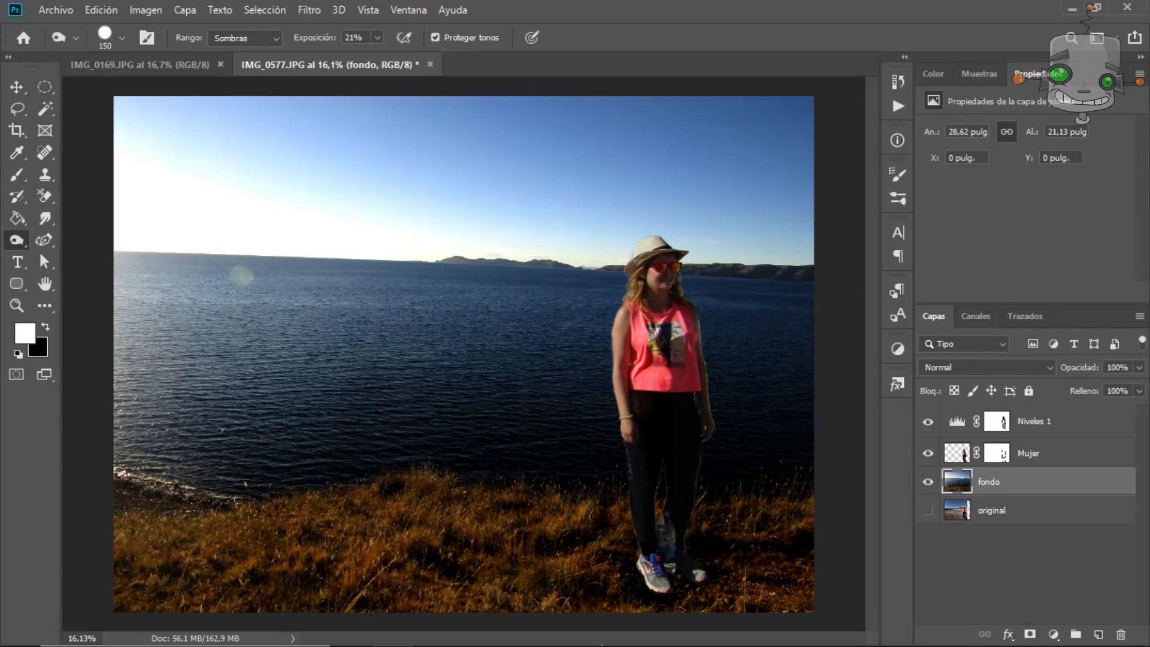
Paint the Mujer layer mask along the arm and body edges, resizing the brush, to remove the light fringe.
{"action": "left_click", "coordinate": [997, 452]}
{"action": "scroll", "coordinate": [701, 360], "scroll_direction": "up", "scroll_amount": 20}
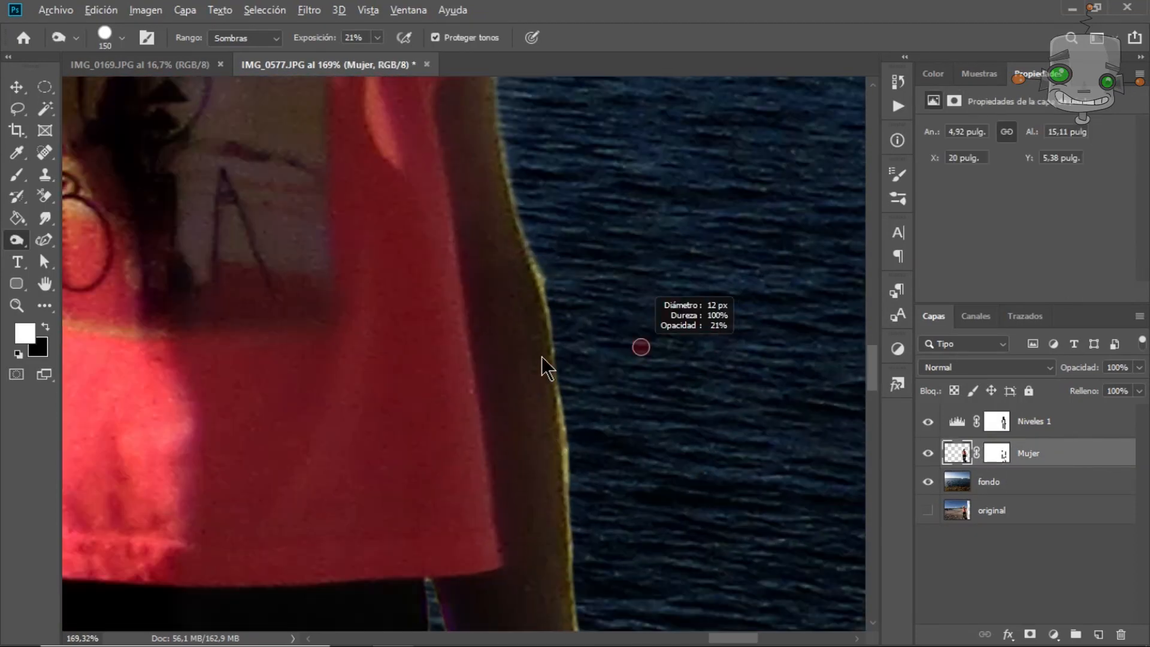
{"action": "key", "text": "b"}
{"action": "key", "text": "x"}
{"action": "left_click_drag", "start_coordinate": [554, 303], "coordinate": [572, 517]}
{"action": "mouse_move", "coordinate": [540, 210]}
{"action": "left_mouse_down"}
{"action": "mouse_move", "coordinate": [515, 539]}
{"action": "mouse_move", "coordinate": [475, 341]}
{"action": "mouse_move", "coordinate": [504, 473]}
{"action": "left_mouse_up"}
{"action": "mouse_move", "coordinate": [479, 509]}
{"action": "left_mouse_down"}
{"action": "mouse_move", "coordinate": [200, 195]}
{"action": "mouse_move", "coordinate": [539, 300]}
{"action": "left_mouse_up"}
{"action": "key", "text": "bracketleft"}
{"action": "key", "text": "bracketleft"}
{"action": "key", "text": "bracketleft"}
{"action": "key", "text": "bracketleft"}
{"action": "key", "text": "bracketleft"}
{"action": "key", "text": "bracketleft"}
{"action": "key", "text": "bracketleft"}
{"action": "key", "text": "bracketleft"}
{"action": "left_click_drag", "start_coordinate": [393, 349], "coordinate": [377, 348]}
{"action": "left_click_drag", "start_coordinate": [419, 587], "coordinate": [446, 120]}
{"action": "key", "text": "bracketright"}
{"action": "key", "text": "bracketright"}
{"action": "key", "text": "bracketright"}
{"action": "key", "text": "bracketright"}
{"action": "key", "text": "bracketright"}
{"action": "key", "text": "bracketright"}
{"action": "key", "text": "bracketright"}
{"action": "key", "text": "bracketright"}
{"action": "left_click_drag", "start_coordinate": [239, 390], "coordinate": [560, 372]}
{"action": "mouse_move", "coordinate": [414, 383]}
{"action": "left_mouse_down"}
{"action": "mouse_move", "coordinate": [386, 555]}
{"action": "mouse_move", "coordinate": [414, 156]}
{"action": "left_mouse_up"}
Select the Mujer image layer and brush over the woman with the toning tool.
{"action": "left_click", "coordinate": [957, 452]}
{"action": "key", "text": "o"}
{"action": "mouse_move", "coordinate": [222, 198]}
{"action": "left_mouse_down"}
{"action": "mouse_move", "coordinate": [331, 473]}
{"action": "mouse_move", "coordinate": [403, 540]}
{"action": "mouse_move", "coordinate": [590, 321]}
{"action": "left_mouse_up"}
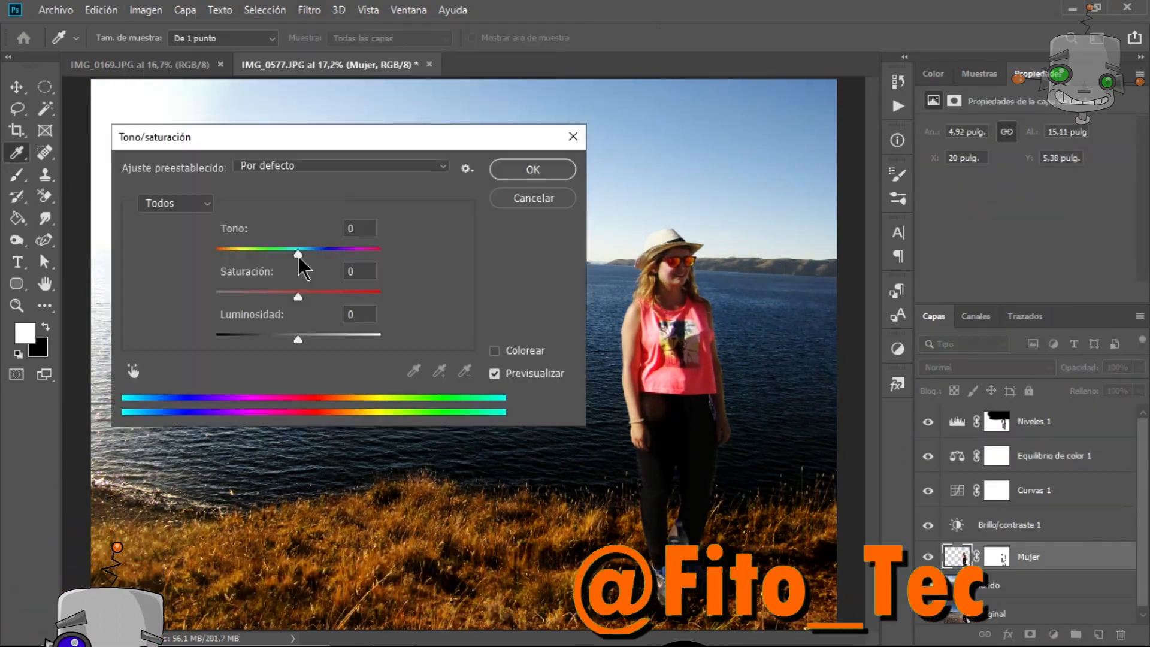
{"action": "left_click_drag", "start_coordinate": [299, 334], "coordinate": [294, 336]}
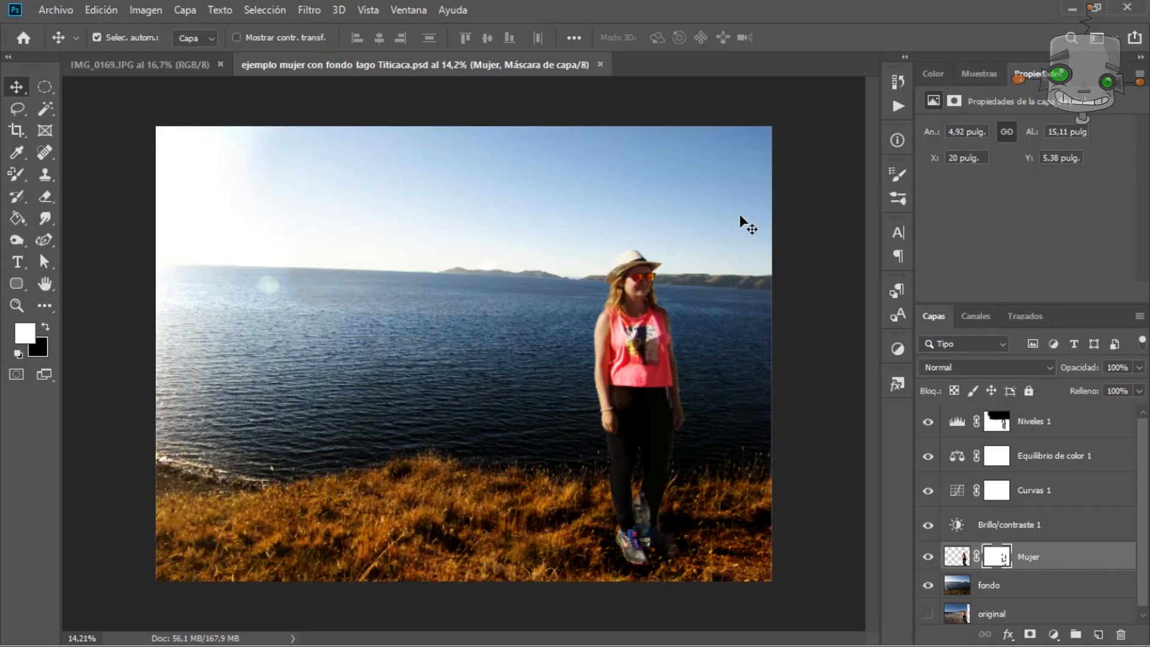
Open the cat photo IMG_0003.JPG.
{"action": "left_click", "coordinate": [55, 10]}
{"action": "left_click", "coordinate": [55, 36]}
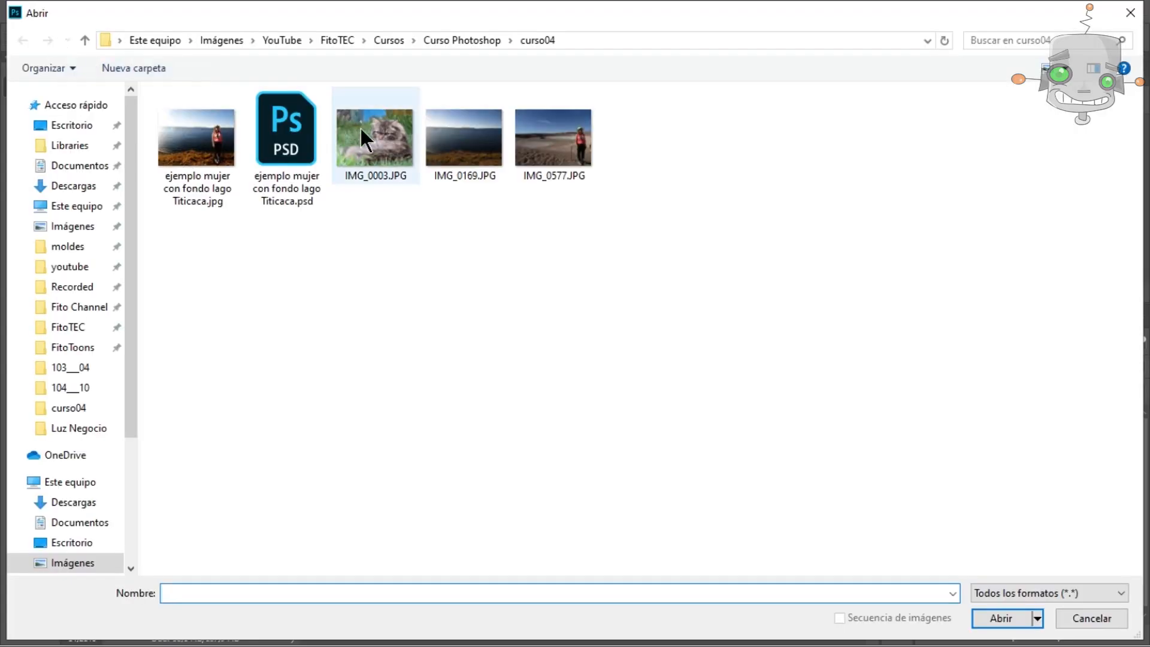
{"action": "double_click", "coordinate": [367, 137]}
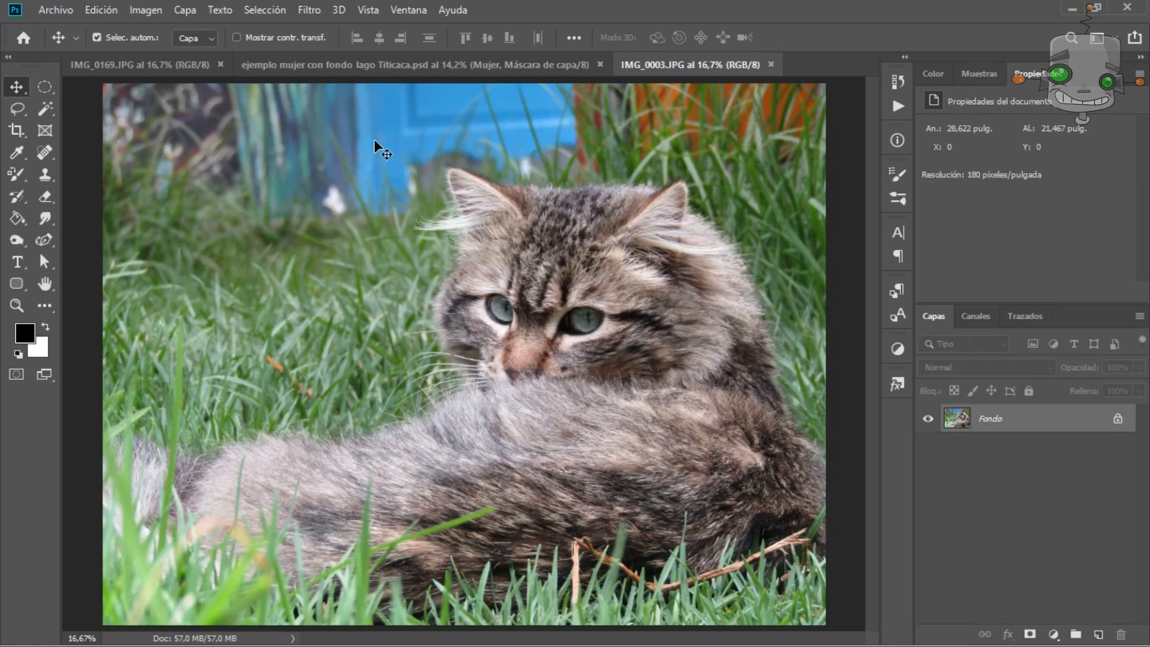
Select the cat automatically with Select Subject.
{"action": "left_click", "coordinate": [374, 139]}
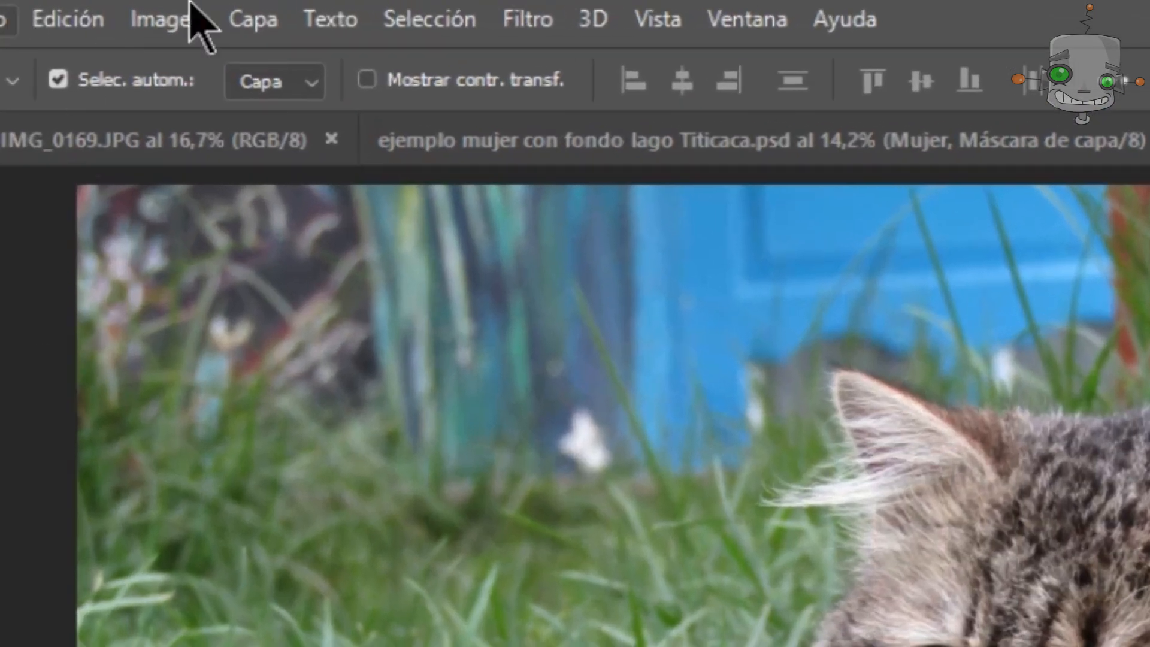
{"action": "left_click", "coordinate": [432, 17]}
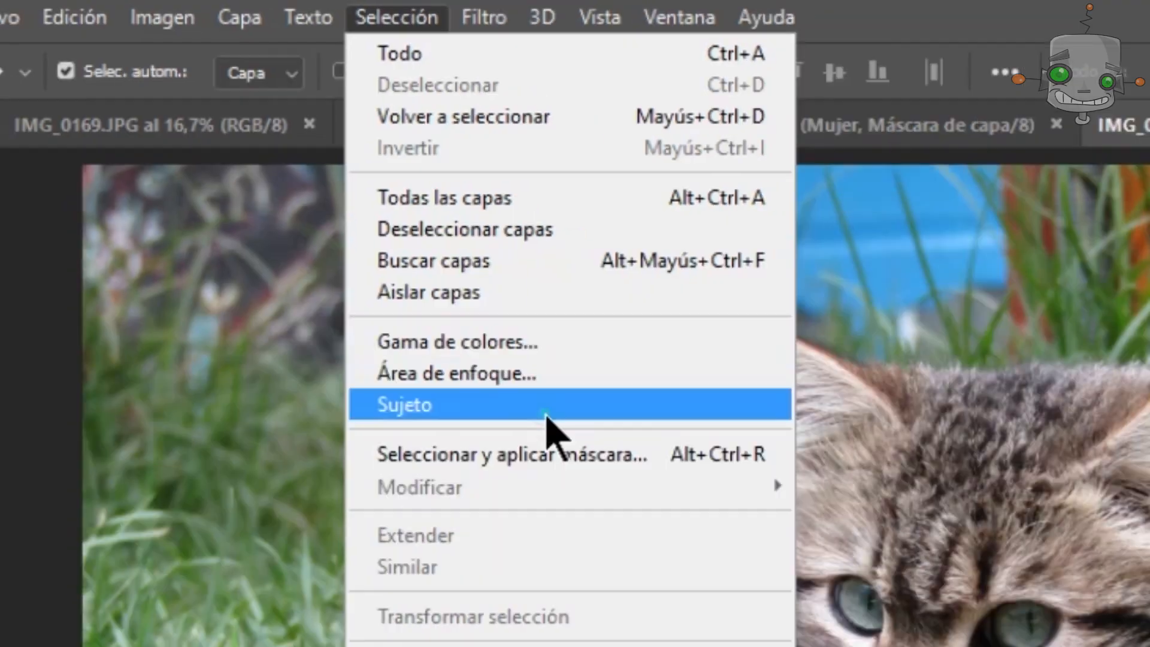
{"action": "left_click", "coordinate": [605, 458]}
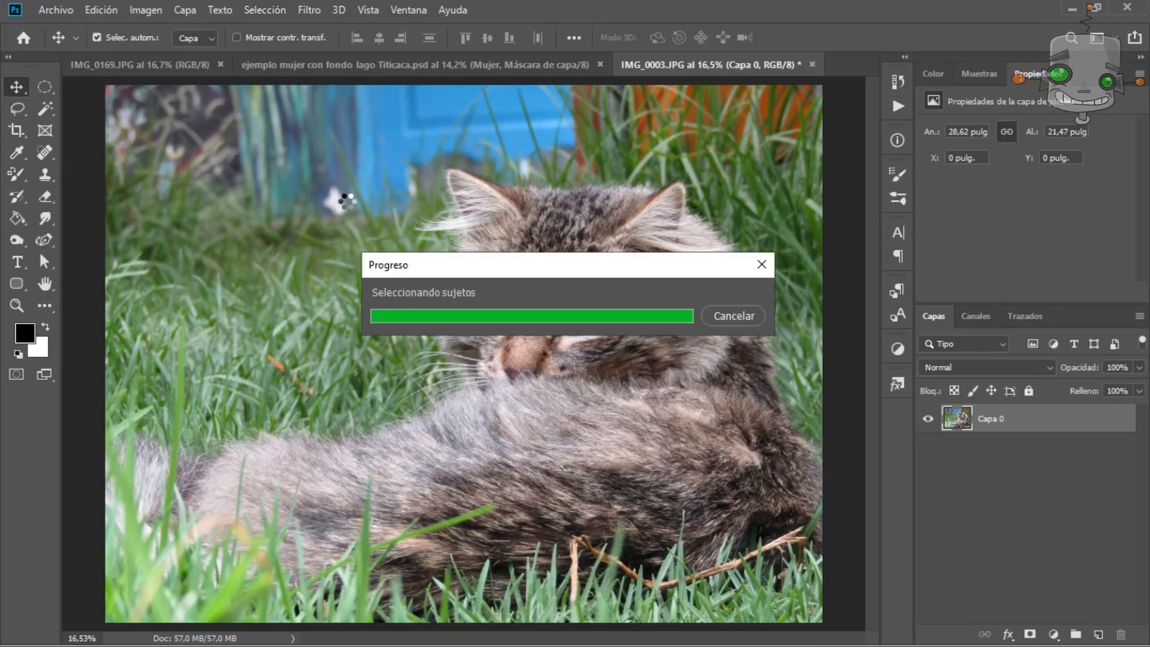
Open Select and Mask for the cat selection.
{"action": "left_click", "coordinate": [15, 111]}
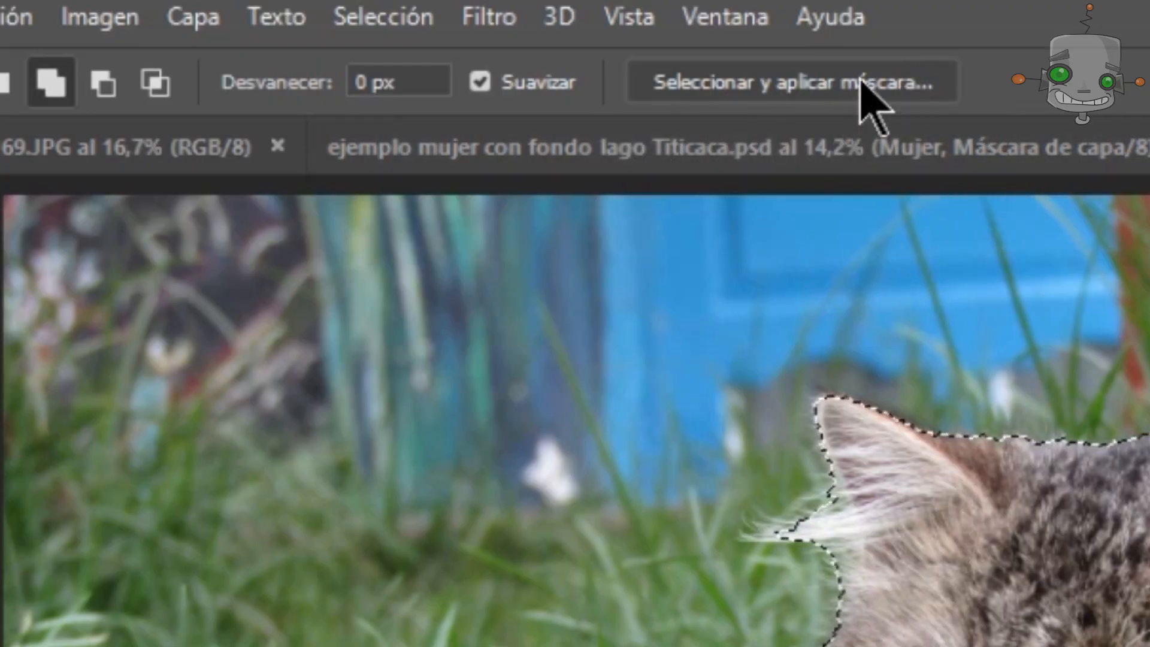
{"action": "left_click", "coordinate": [383, 16]}
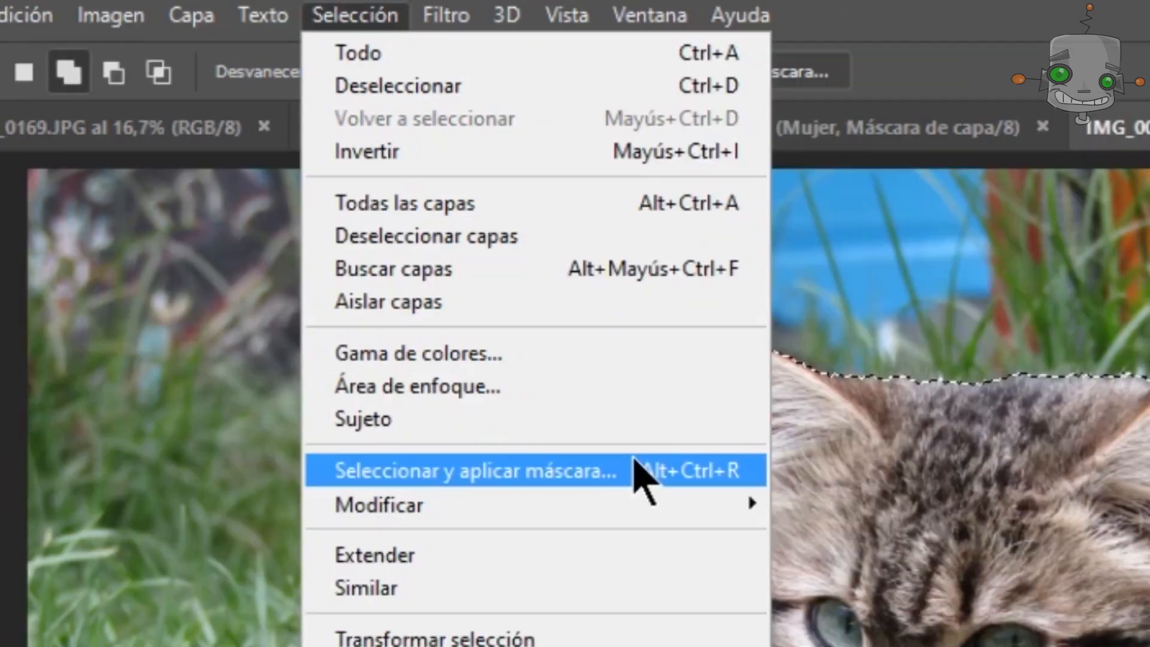
{"action": "left_click", "coordinate": [707, 536]}
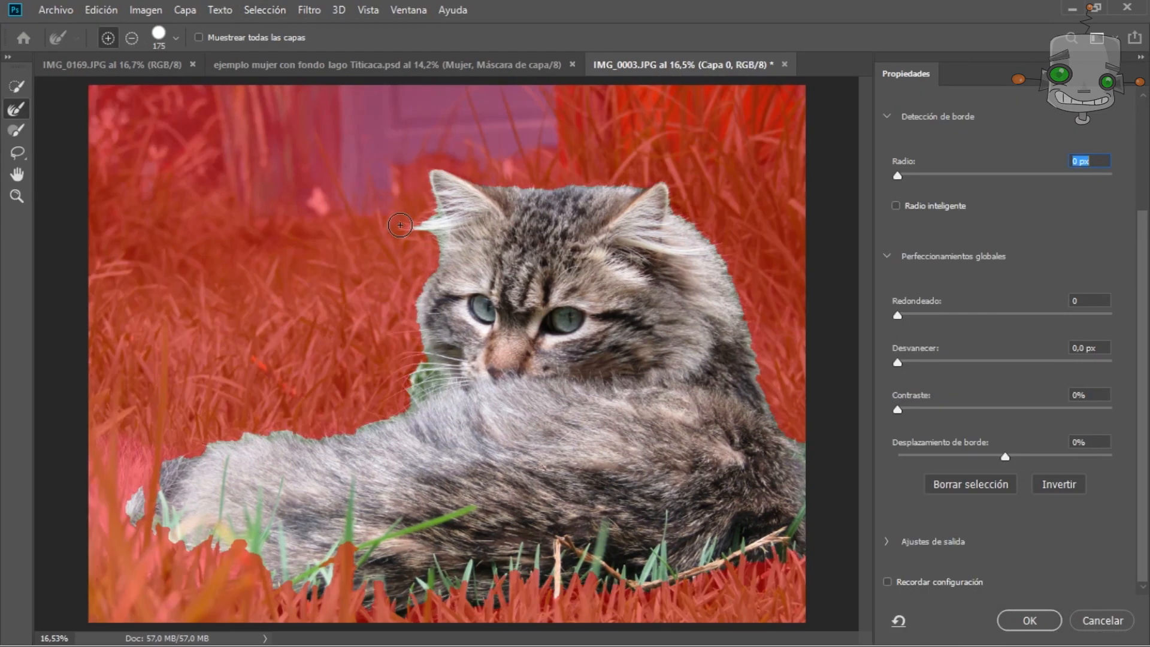
Set the Select and Mask overlay colour to black and its opacity to 90%.
{"action": "left_click_drag", "start_coordinate": [1146, 250], "coordinate": [1145, 96]}
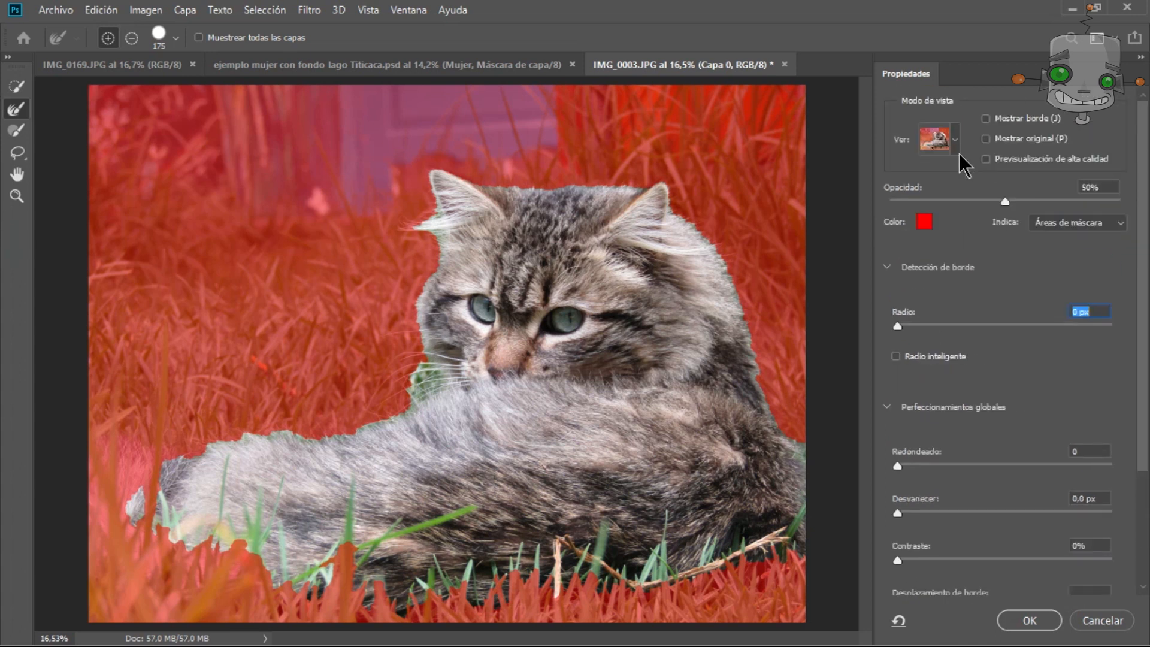
{"action": "left_click", "coordinate": [923, 224]}
{"action": "left_click", "coordinate": [1088, 266]}
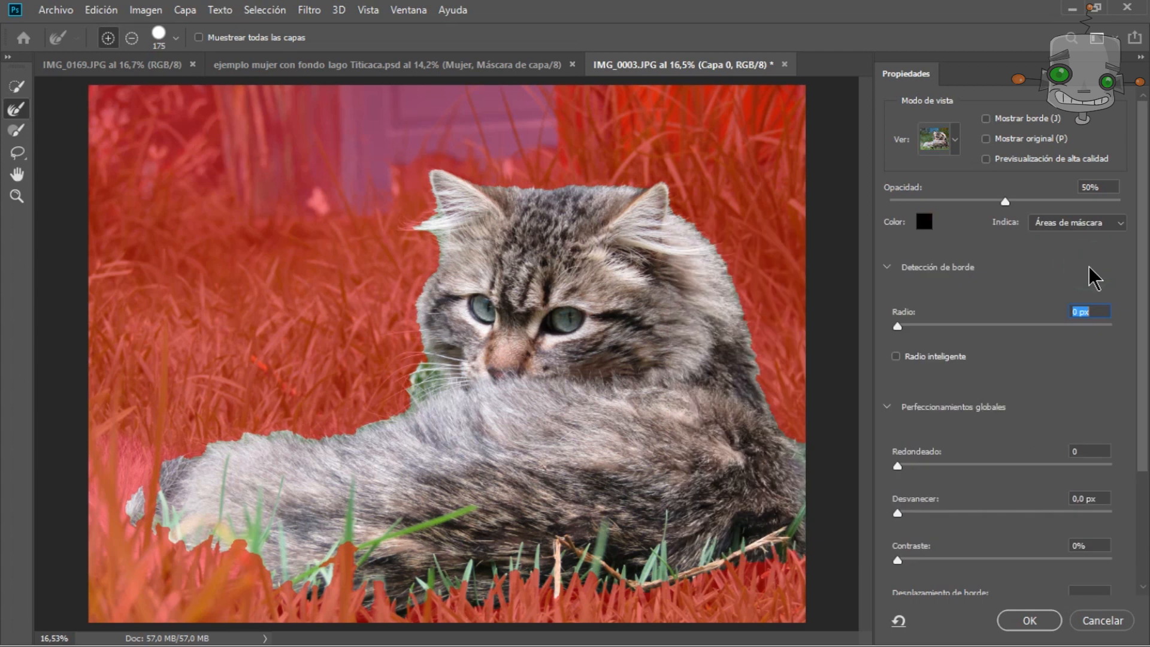
{"action": "left_click_drag", "start_coordinate": [1004, 202], "coordinate": [1098, 213]}
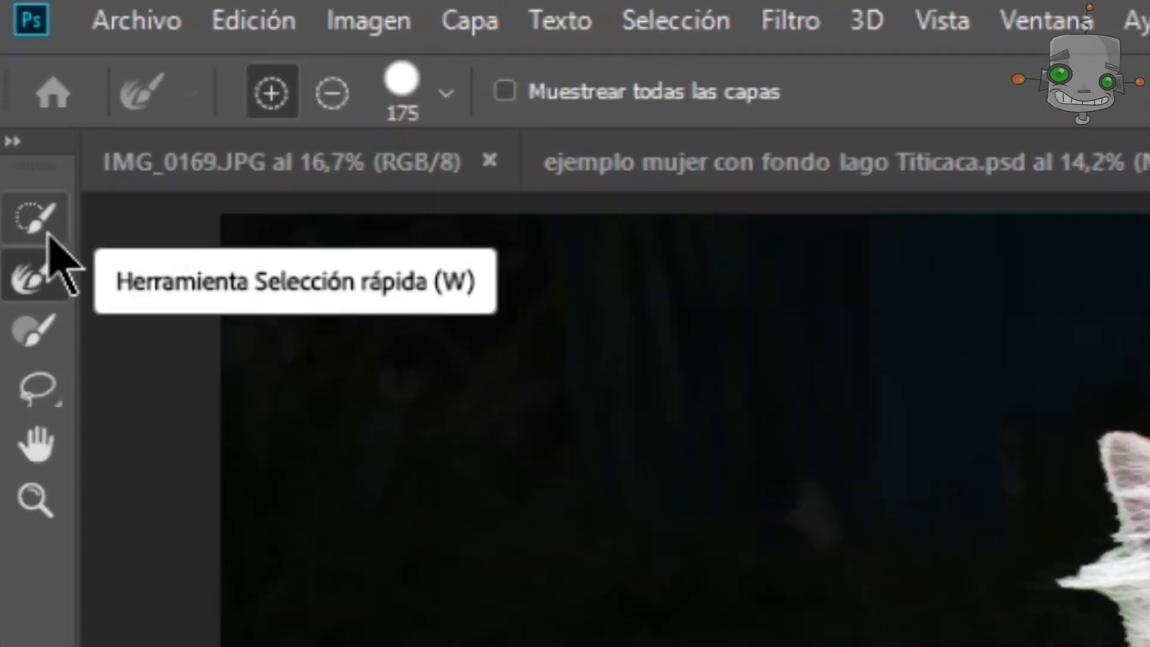
Switch to the Refine Edge brush and brush along the cat's fur edge beside the face.
{"action": "left_click", "coordinate": [36, 282]}
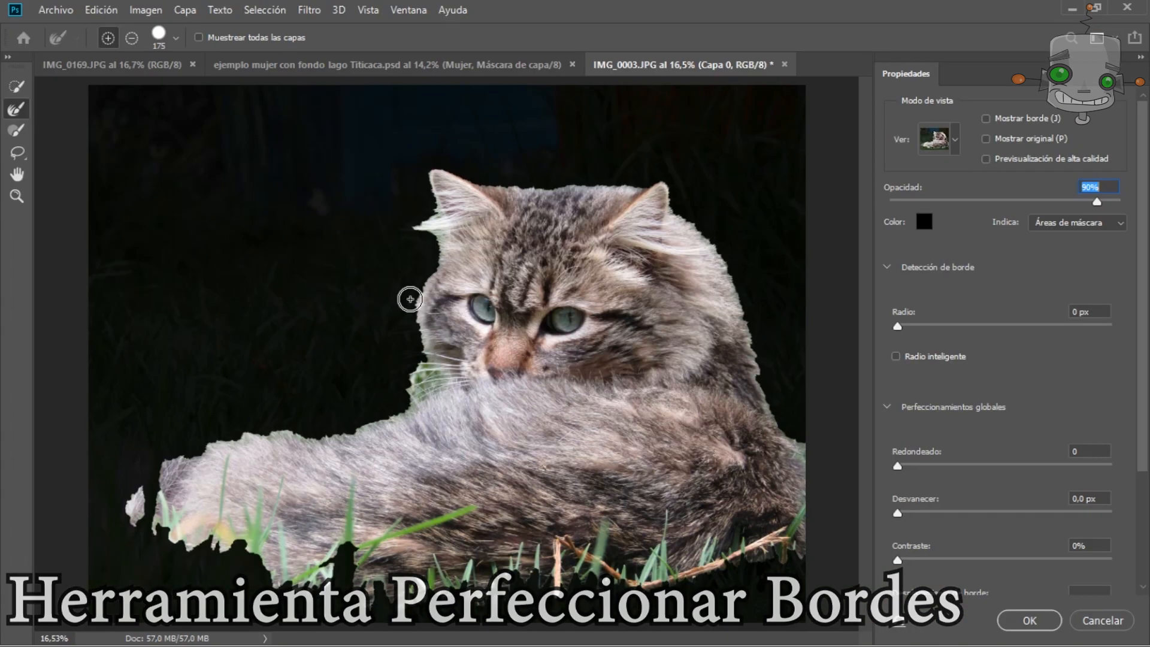
{"action": "key", "text": "ctrl+plus"}
{"action": "key", "text": "ctrl+plus"}
{"action": "key", "text": "ctrl+plus"}
{"action": "mouse_move", "coordinate": [363, 397]}
{"action": "left_mouse_down"}
{"action": "mouse_move", "coordinate": [354, 174]}
{"action": "mouse_move", "coordinate": [329, 239]}
{"action": "mouse_move", "coordinate": [347, 200]}
{"action": "left_mouse_up"}
Turn on Show Edge, reduce the Refine Edge brush to 75 px and brush along the top of the cat's head.
{"action": "left_click", "coordinate": [1014, 119]}
{"action": "key", "text": "bracketleft"}
{"action": "key", "text": "bracketleft"}
{"action": "key", "text": "bracketleft"}
{"action": "key", "text": "bracketleft"}
{"action": "key", "text": "j"}
{"action": "scroll", "coordinate": [130, 606], "scroll_direction": "up", "scroll_amount": 8}
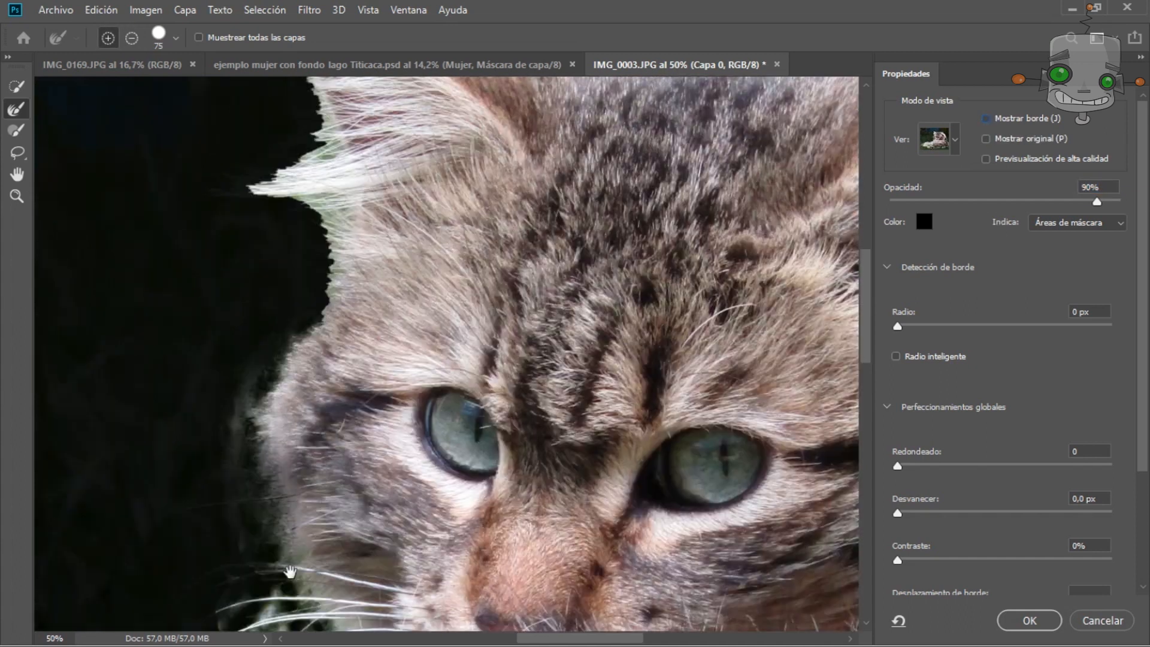
{"action": "scroll", "coordinate": [210, 264], "scroll_direction": "up", "scroll_amount": 4}
{"action": "left_click_drag", "start_coordinate": [210, 264], "coordinate": [830, 321]}
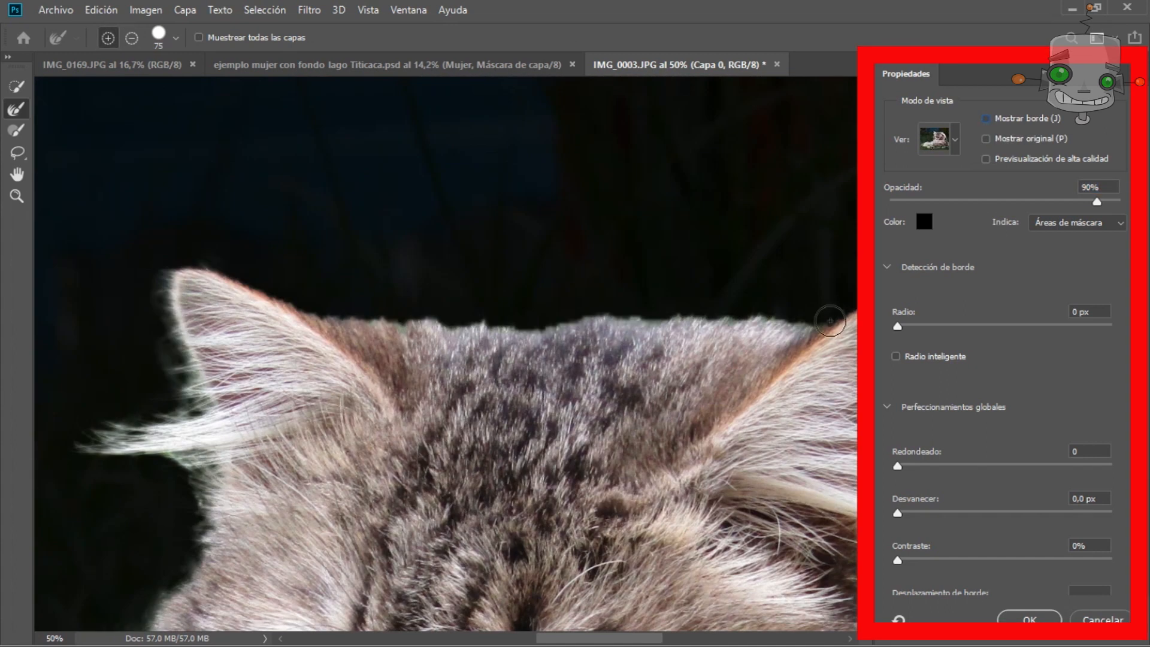
Brush the Refine Edge brush over the fur around the cat's ears.
{"action": "key", "text": "space"}
{"action": "mouse_move", "coordinate": [692, 234]}
{"action": "left_mouse_down"}
{"action": "mouse_move", "coordinate": [511, 205]}
{"action": "mouse_move", "coordinate": [288, 95]}
{"action": "left_mouse_up"}
{"action": "left_click_drag", "start_coordinate": [488, 257], "coordinate": [674, 431]}
{"action": "key", "text": "space"}
Brush the Refine Edge brush along the fur edge of the cat's back.
{"action": "left_click_drag", "start_coordinate": [724, 334], "coordinate": [611, 119]}
{"action": "mouse_move", "coordinate": [566, 239]}
{"action": "left_mouse_down"}
{"action": "mouse_move", "coordinate": [633, 398]}
{"action": "mouse_move", "coordinate": [674, 620]}
{"action": "left_mouse_up"}
{"action": "key", "text": "space"}
{"action": "left_click_drag", "start_coordinate": [662, 482], "coordinate": [659, 187]}
{"action": "left_click_drag", "start_coordinate": [579, 264], "coordinate": [733, 497]}
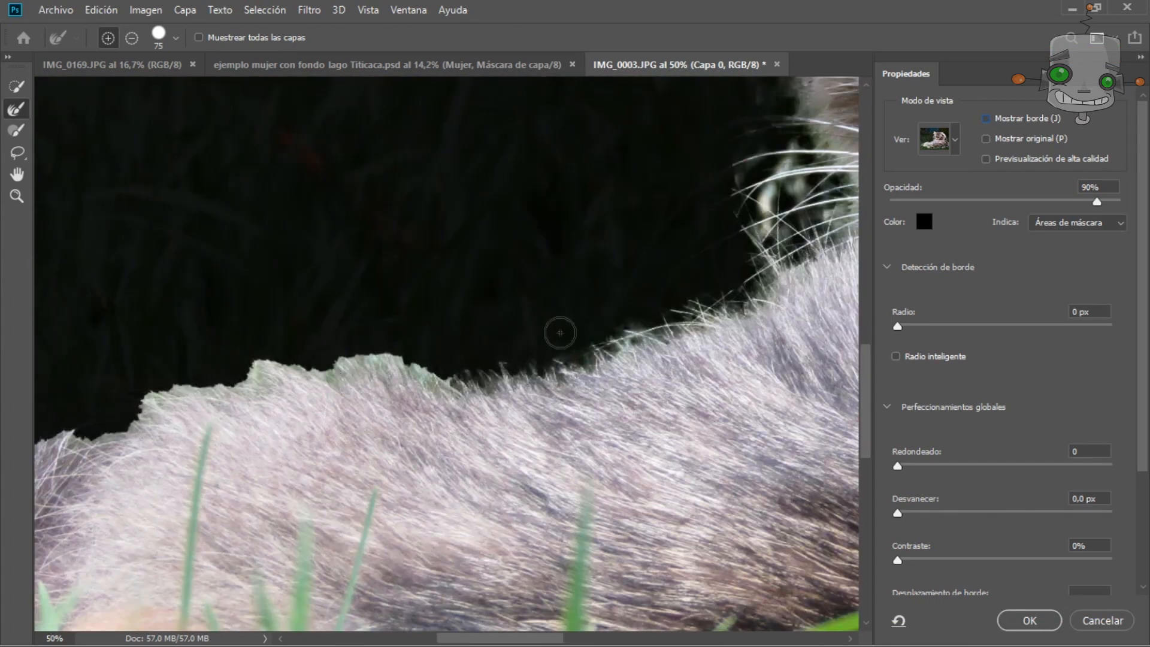
Refine the fur edge along the cat's tail with the Refine Edge brush and confirm Select and Mask.
{"action": "left_click_drag", "start_coordinate": [277, 326], "coordinate": [293, 310]}
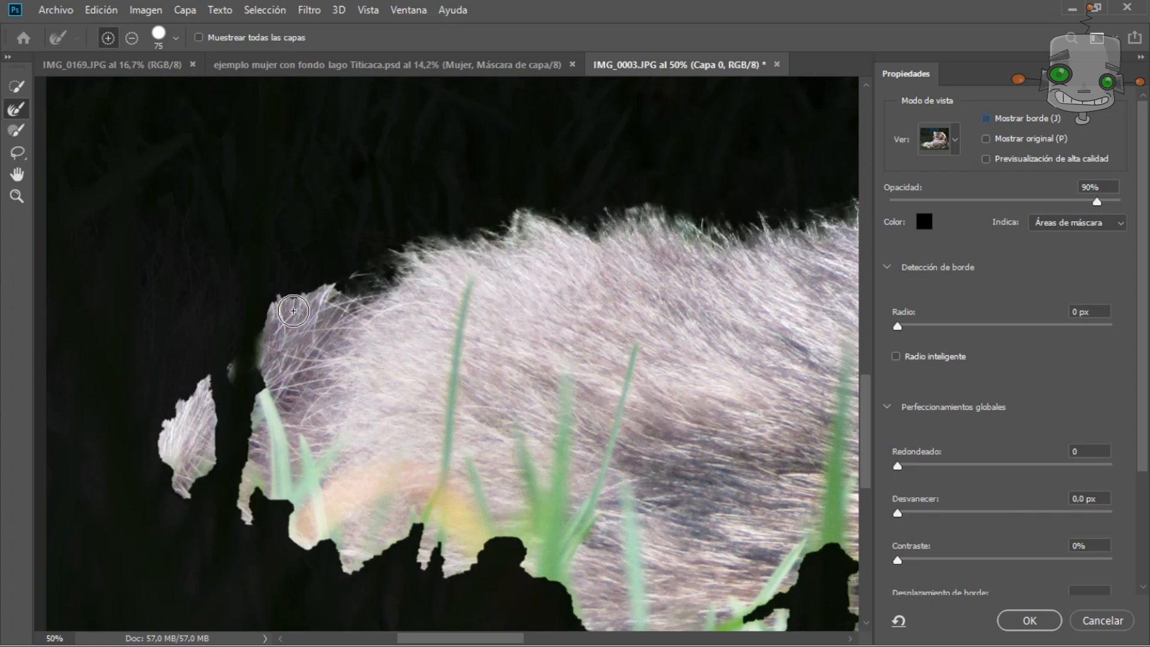
{"action": "key", "text": "ctrl+0"}
{"action": "scroll", "coordinate": [584, 282], "scroll_direction": "down", "scroll_amount": 1}
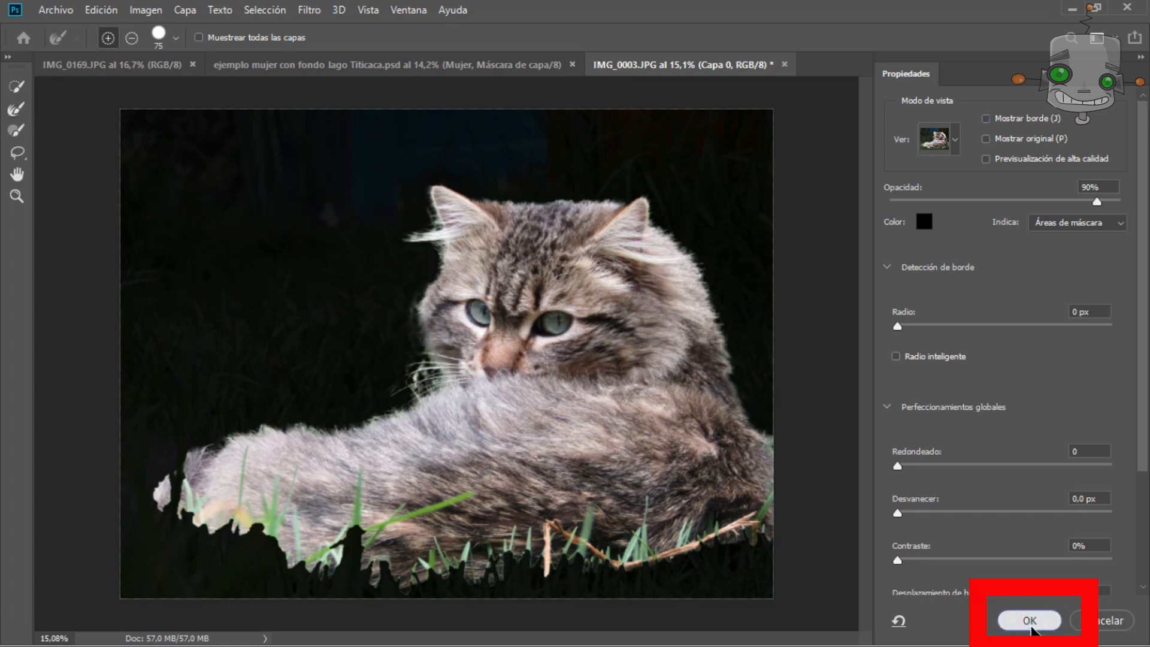
{"action": "left_click", "coordinate": [1030, 621]}
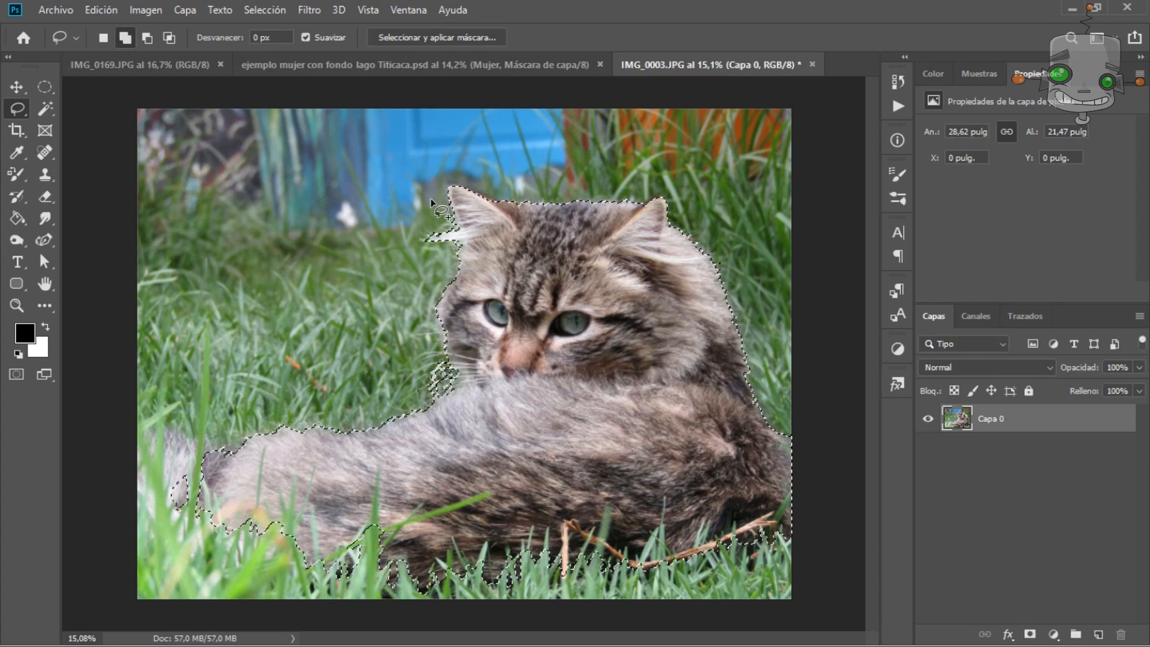
Add the tail and the grass along the bottom edge to the cat selection with the Lasso tool.
{"action": "right_click", "coordinate": [18, 110]}
{"action": "left_click", "coordinate": [77, 109]}
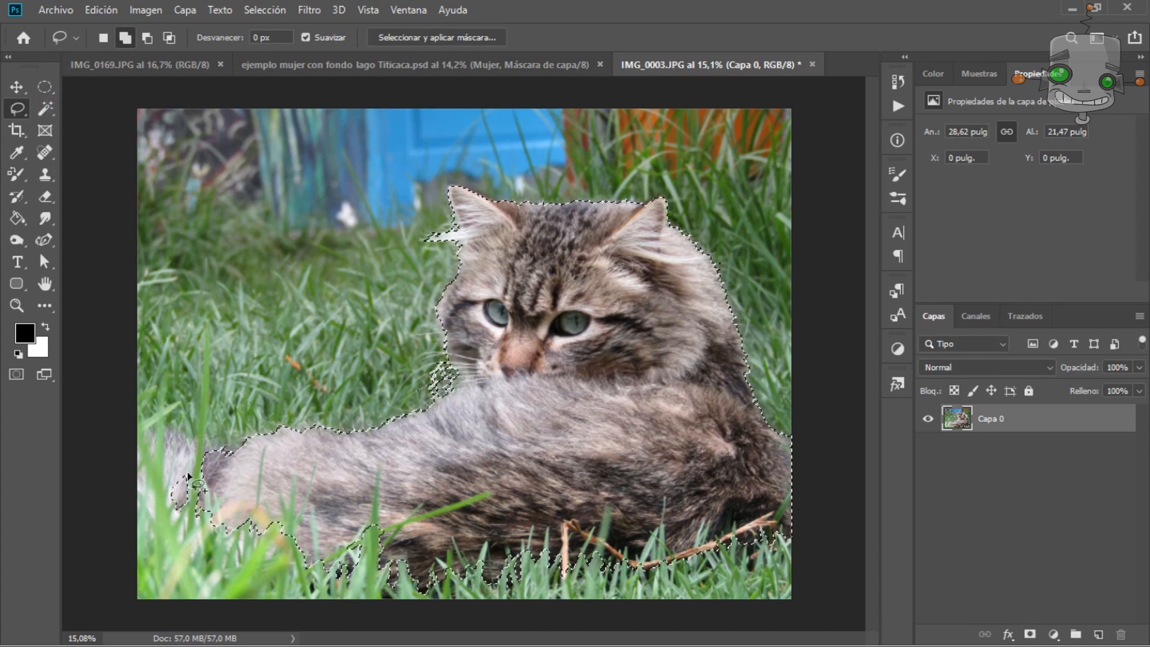
{"action": "left_click_drag", "start_coordinate": [206, 454], "coordinate": [151, 471]}
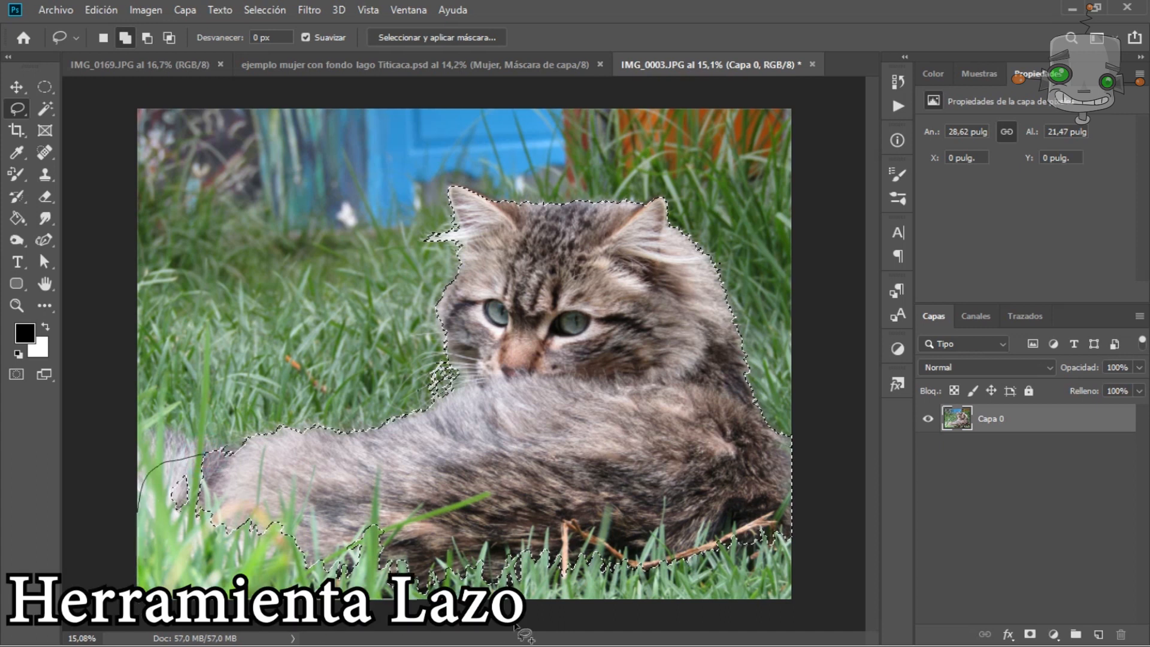
{"action": "left_click_drag", "start_coordinate": [798, 507], "coordinate": [797, 506]}
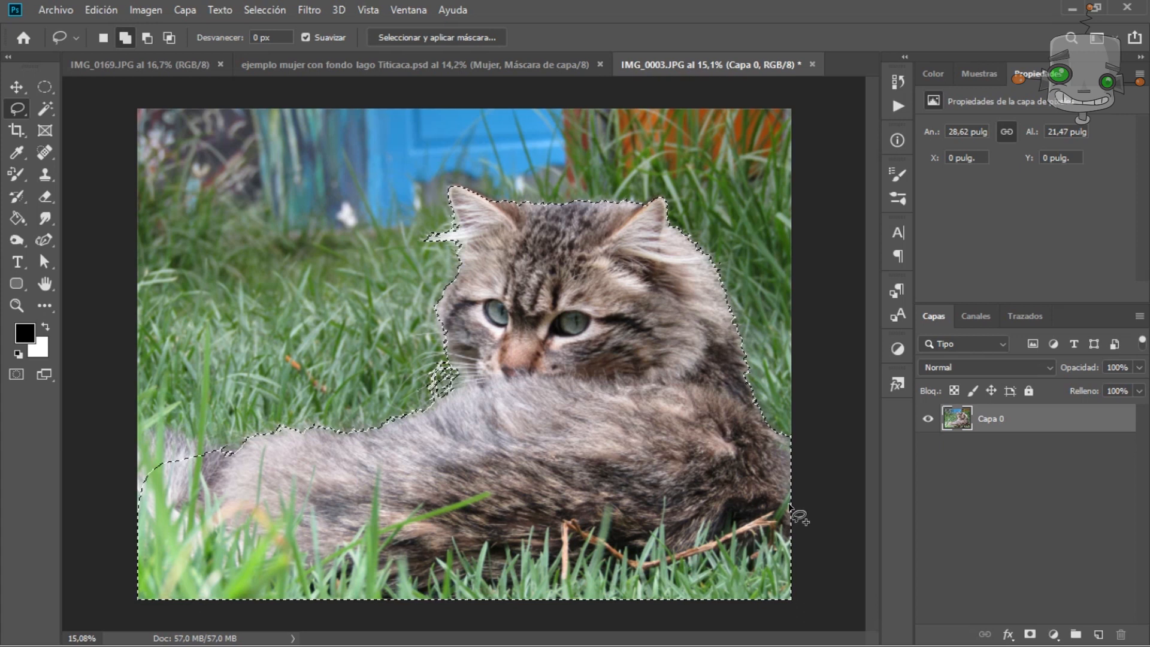
Copy the selection to a new layer and hide the original photo layer.
{"action": "key", "text": "ctrl+j"}
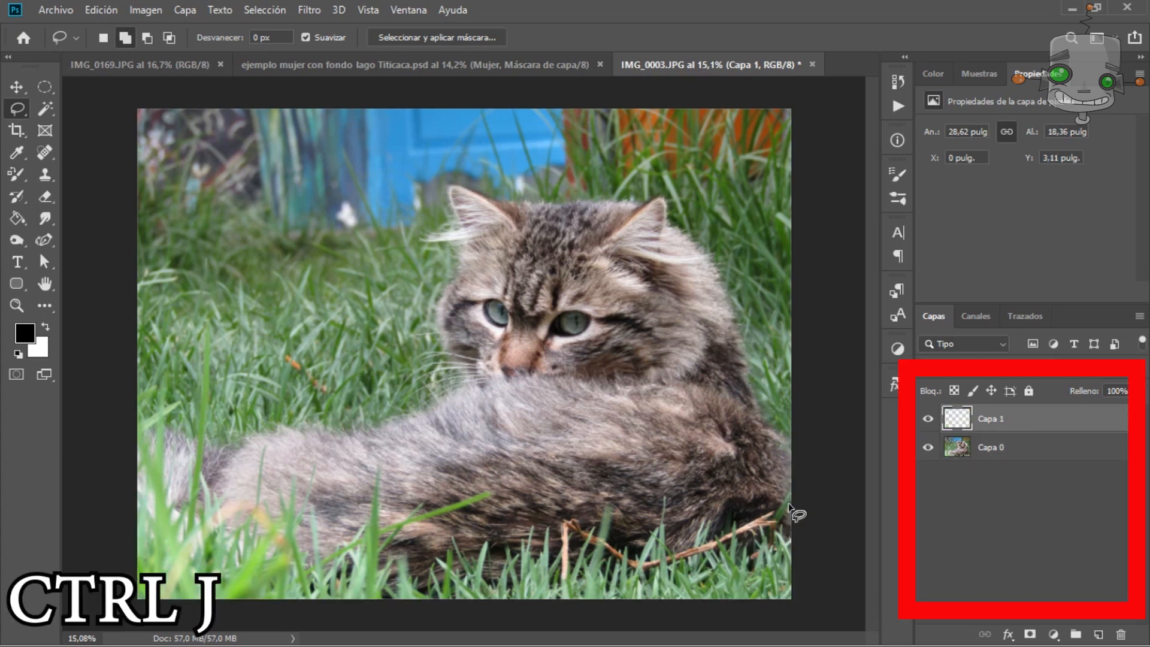
{"action": "left_click", "coordinate": [928, 452]}
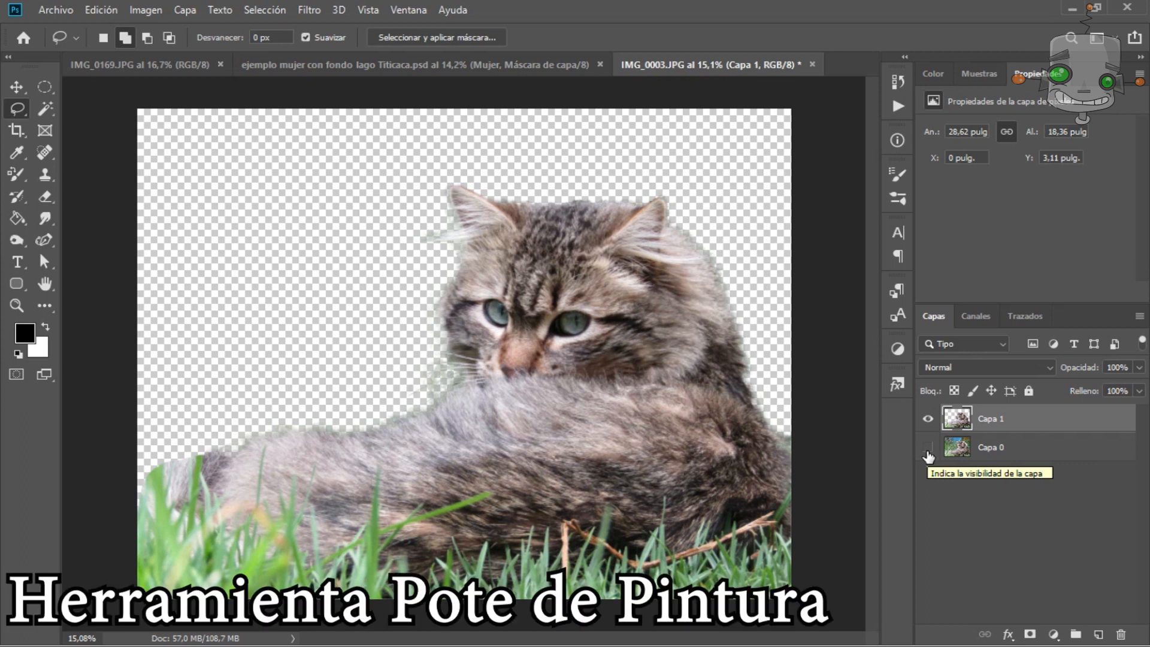
Create a new layer named fondo and move it below the cat layer.
{"action": "left_click", "coordinate": [1100, 635]}
{"action": "double_click", "coordinate": [988, 419]}
{"action": "type", "text": "fondo"}
{"action": "key", "text": "Return"}
{"action": "left_click_drag", "start_coordinate": [988, 421], "coordinate": [994, 471]}
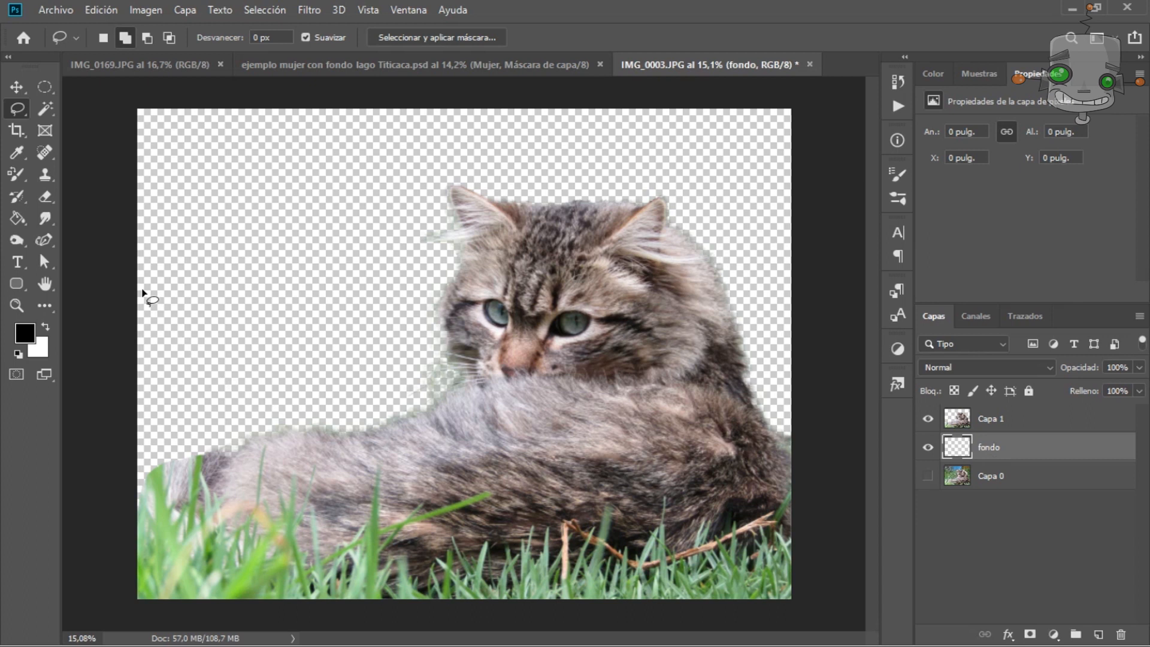
Fill the fondo layer with black using the Paint Bucket tool.
{"action": "left_click", "coordinate": [17, 219]}
{"action": "left_click", "coordinate": [43, 220]}
{"action": "left_click", "coordinate": [17, 220]}
{"action": "left_click", "coordinate": [77, 236]}
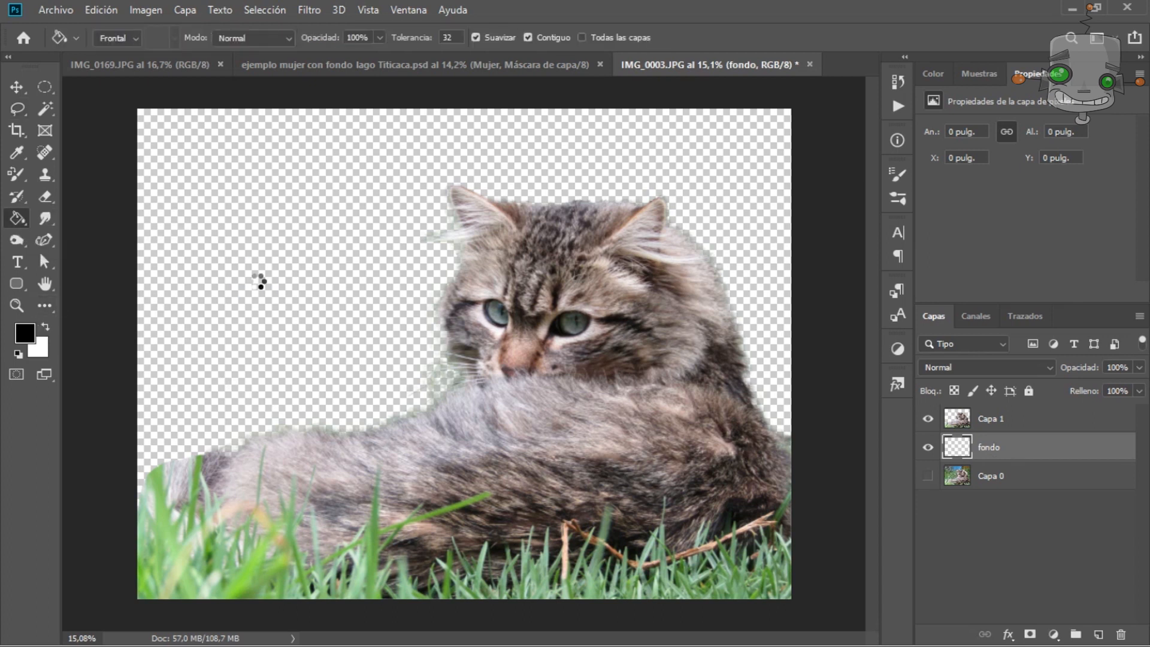
{"action": "left_click", "coordinate": [262, 283]}
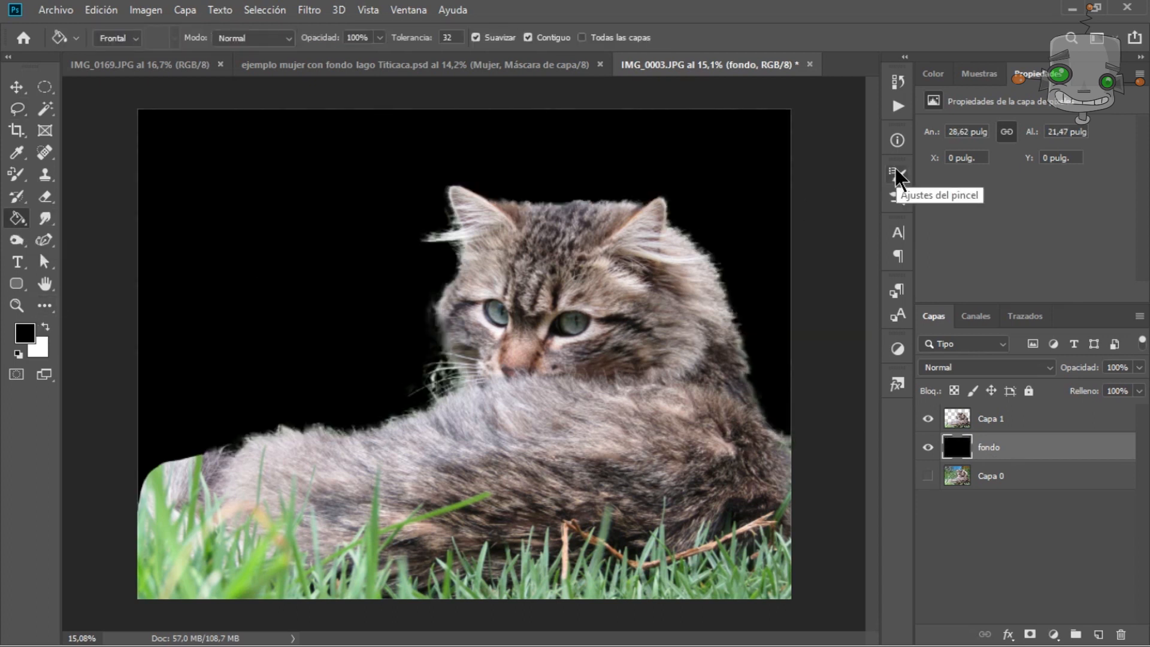
Zoom in and pan around the cat to inspect its fur edges against the black background.
{"action": "scroll", "coordinate": [714, 295], "scroll_direction": "up", "scroll_amount": 5}
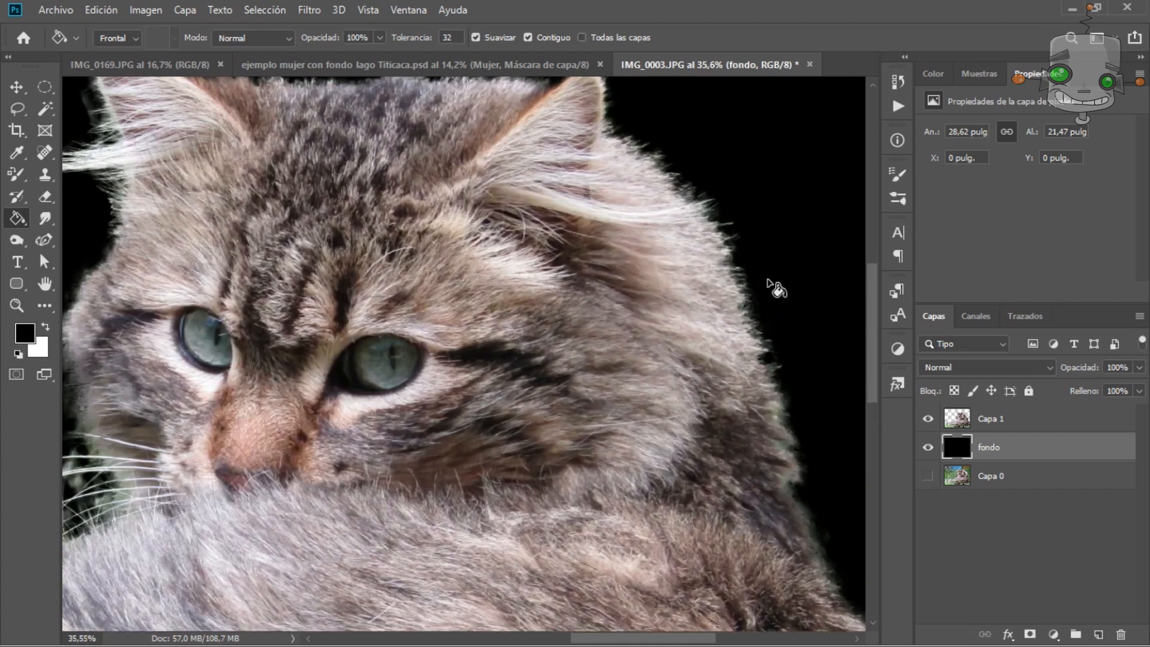
{"action": "scroll", "coordinate": [769, 281], "scroll_direction": "up", "scroll_amount": 1}
{"action": "left_click_drag", "start_coordinate": [754, 256], "coordinate": [760, 313]}
{"action": "left_click_drag", "start_coordinate": [467, 151], "coordinate": [616, 246]}
{"action": "left_click_drag", "start_coordinate": [295, 339], "coordinate": [458, 182]}
{"action": "left_click_drag", "start_coordinate": [160, 581], "coordinate": [406, 118]}
{"action": "left_click_drag", "start_coordinate": [102, 368], "coordinate": [455, 308]}
{"action": "left_click_drag", "start_coordinate": [192, 247], "coordinate": [372, 290]}
{"action": "left_click_drag", "start_coordinate": [730, 225], "coordinate": [543, 236]}
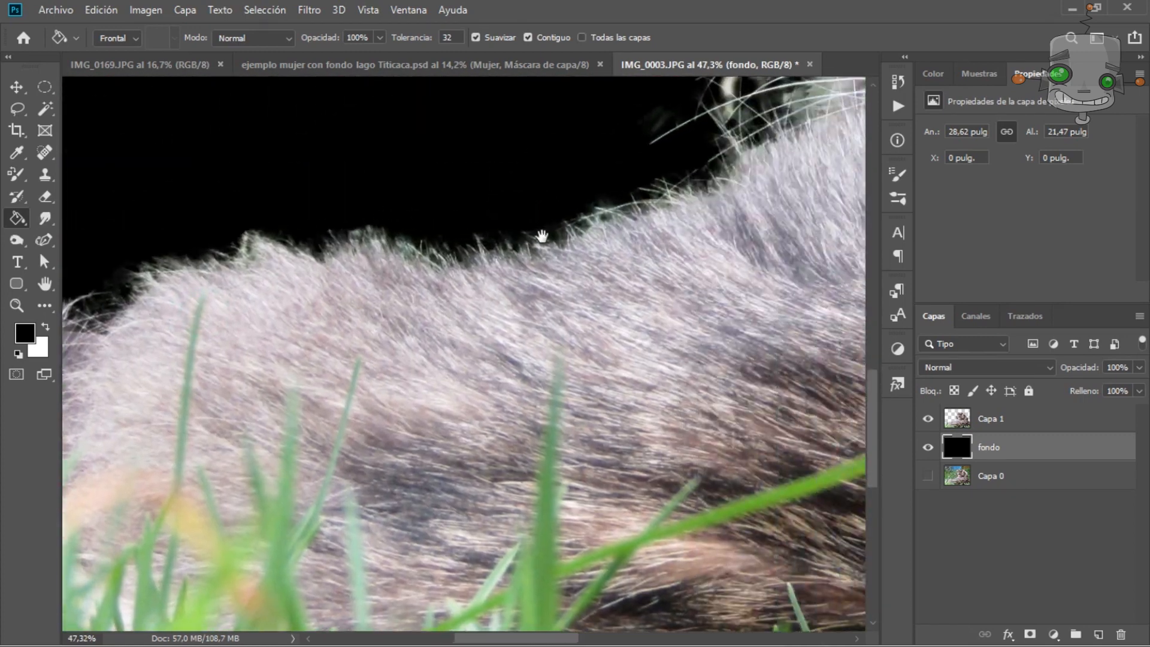
{"action": "scroll", "coordinate": [542, 236], "scroll_direction": "down", "scroll_amount": 5}
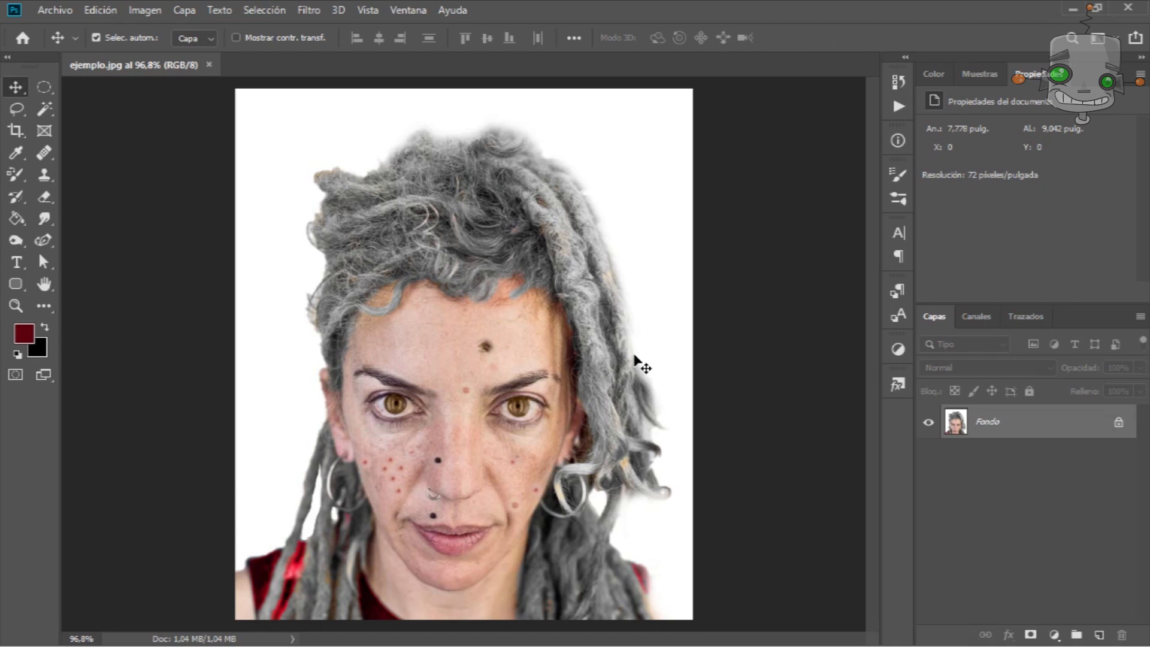
Remove the dots and blemishes on the woman's face with the Spot Healing Brush.
{"action": "scroll", "coordinate": [453, 473], "scroll_direction": "up", "scroll_amount": 4}
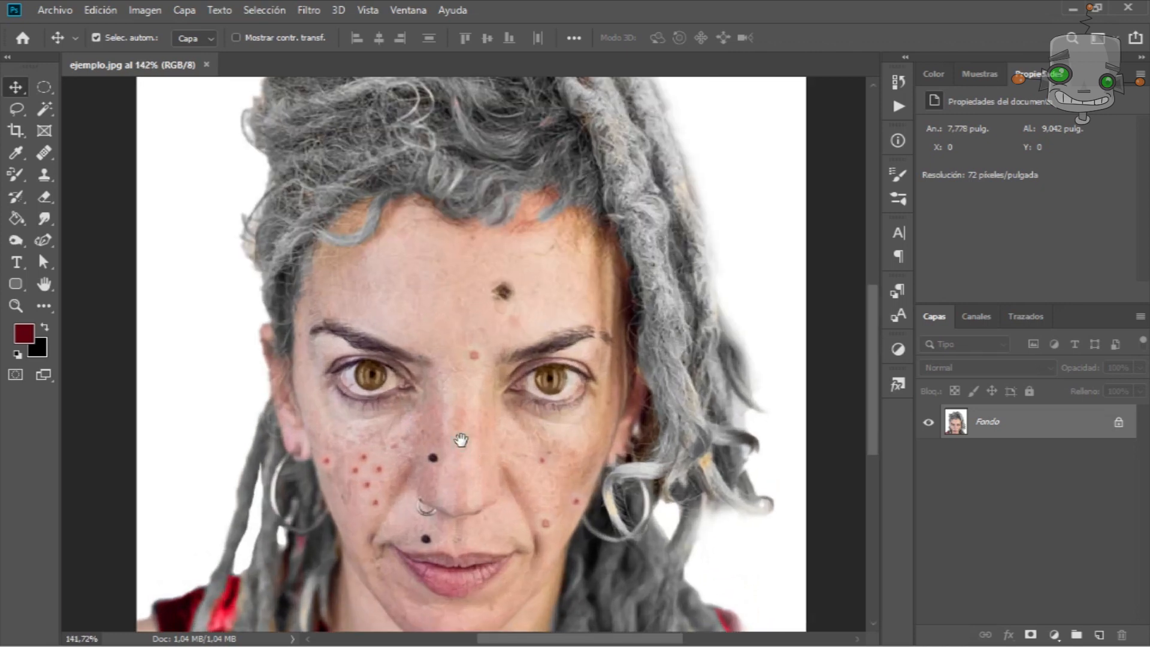
{"action": "left_click_drag", "start_coordinate": [461, 441], "coordinate": [473, 385]}
{"action": "scroll", "coordinate": [496, 380], "scroll_direction": "up", "scroll_amount": 2}
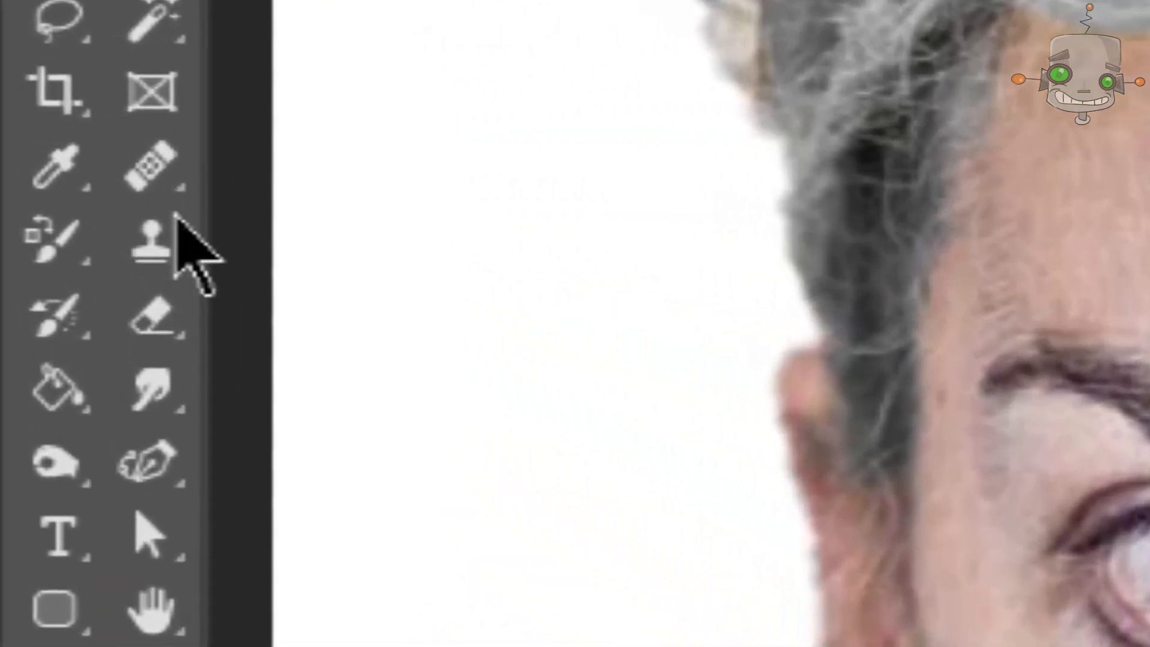
{"action": "right_click", "coordinate": [150, 168]}
{"action": "left_click", "coordinate": [266, 180]}
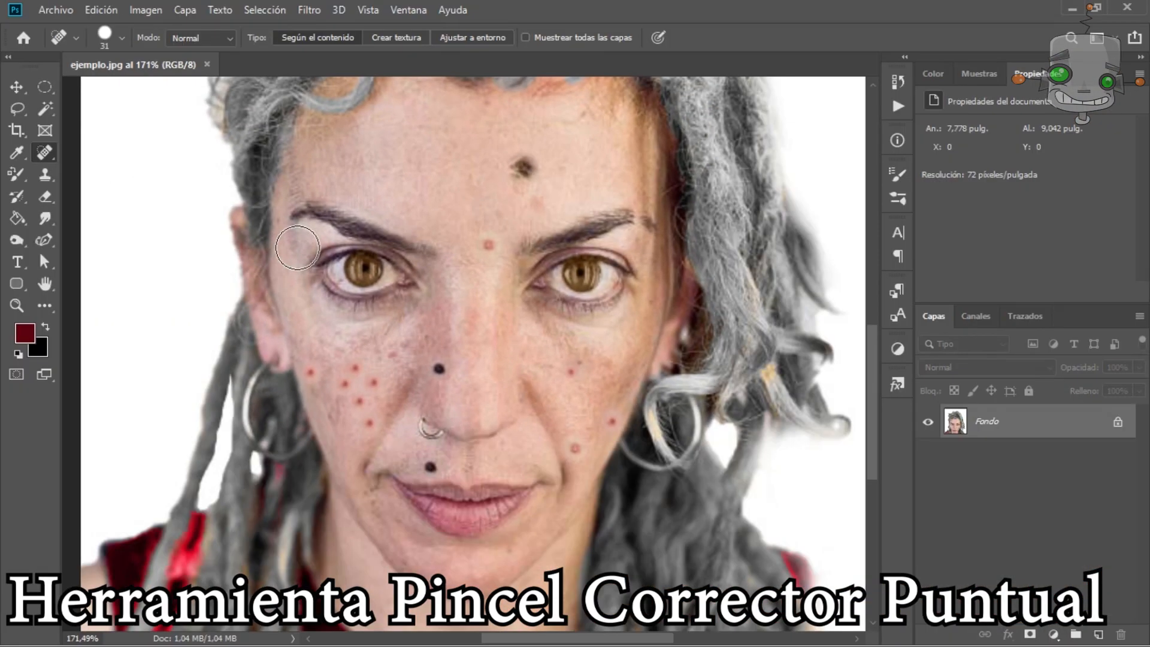
{"action": "left_click_drag", "start_coordinate": [298, 248], "coordinate": [289, 248]}
{"action": "left_click_drag", "start_coordinate": [520, 179], "coordinate": [540, 189]}
{"action": "left_click", "coordinate": [489, 244]}
{"action": "left_click", "coordinate": [437, 368]}
{"action": "left_click_drag", "start_coordinate": [579, 458], "coordinate": [580, 461]}
{"action": "left_click", "coordinate": [571, 371]}
{"action": "left_click", "coordinate": [609, 422]}
{"action": "left_click", "coordinate": [433, 464]}
{"action": "left_click_drag", "start_coordinate": [354, 367], "coordinate": [361, 399]}
{"action": "left_click", "coordinate": [367, 421]}
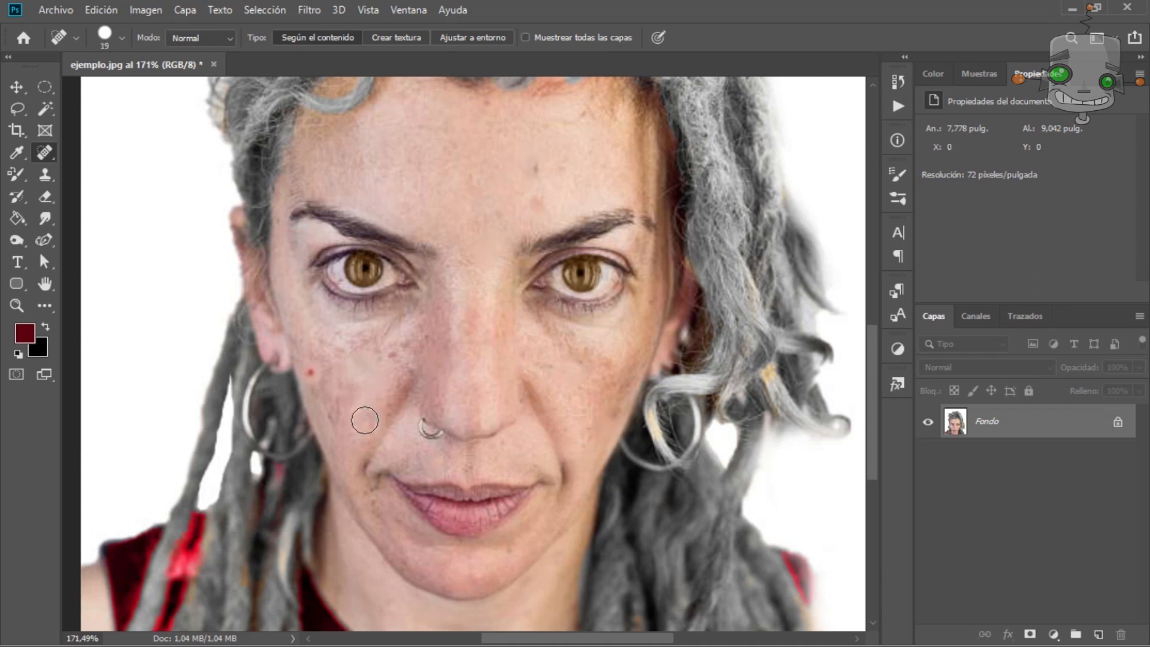
Paint out the dark mark below the nose with the Spot Healing Brush.
{"action": "scroll", "coordinate": [494, 449], "scroll_direction": "up", "scroll_amount": 3}
{"action": "left_click_drag", "start_coordinate": [453, 441], "coordinate": [454, 498]}
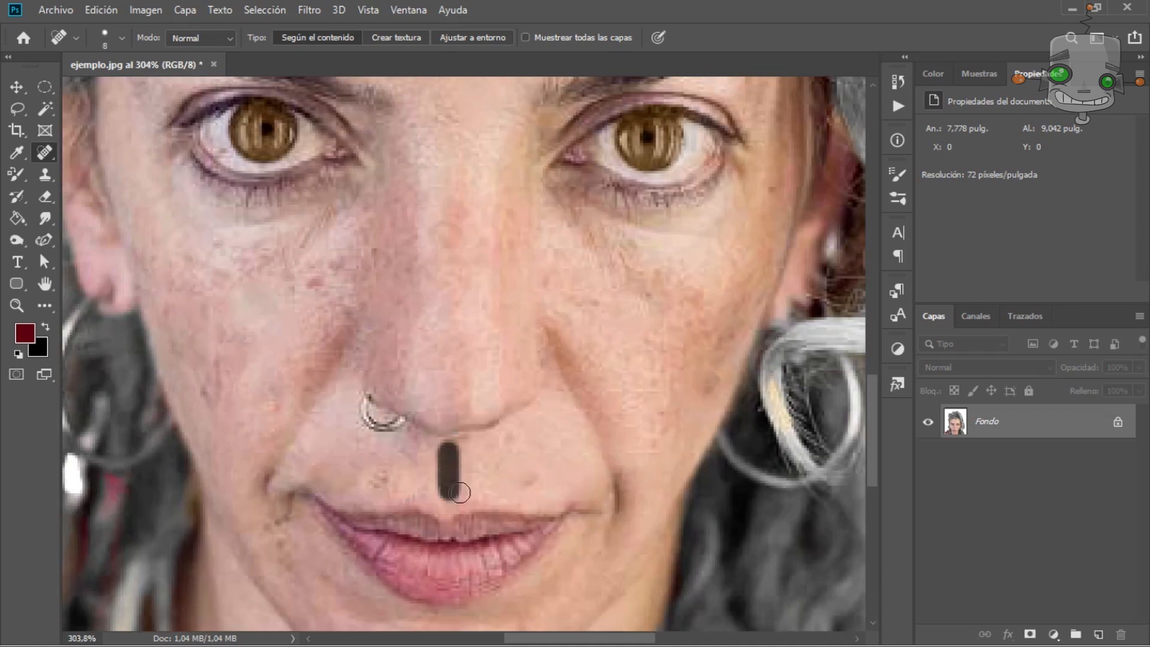
{"action": "scroll", "coordinate": [305, 285], "scroll_direction": "down", "scroll_amount": 4}
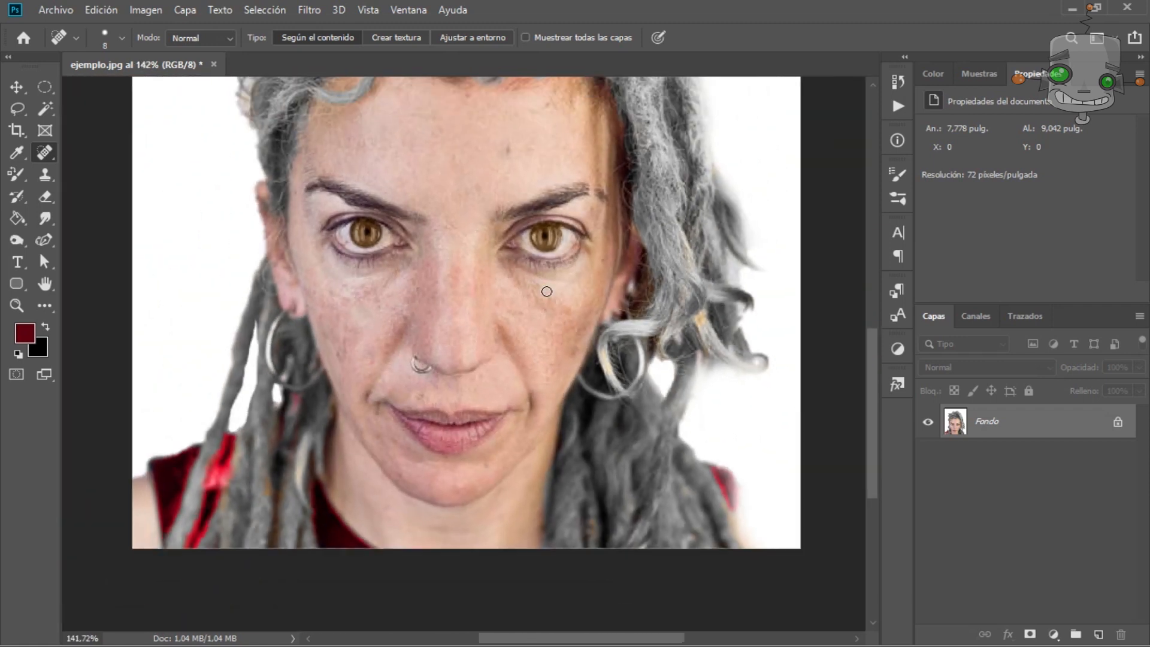
Sample nearby skin with the Healing Brush and paint over the areas beneath the eyes.
{"action": "scroll", "coordinate": [515, 307], "scroll_direction": "up", "scroll_amount": 4}
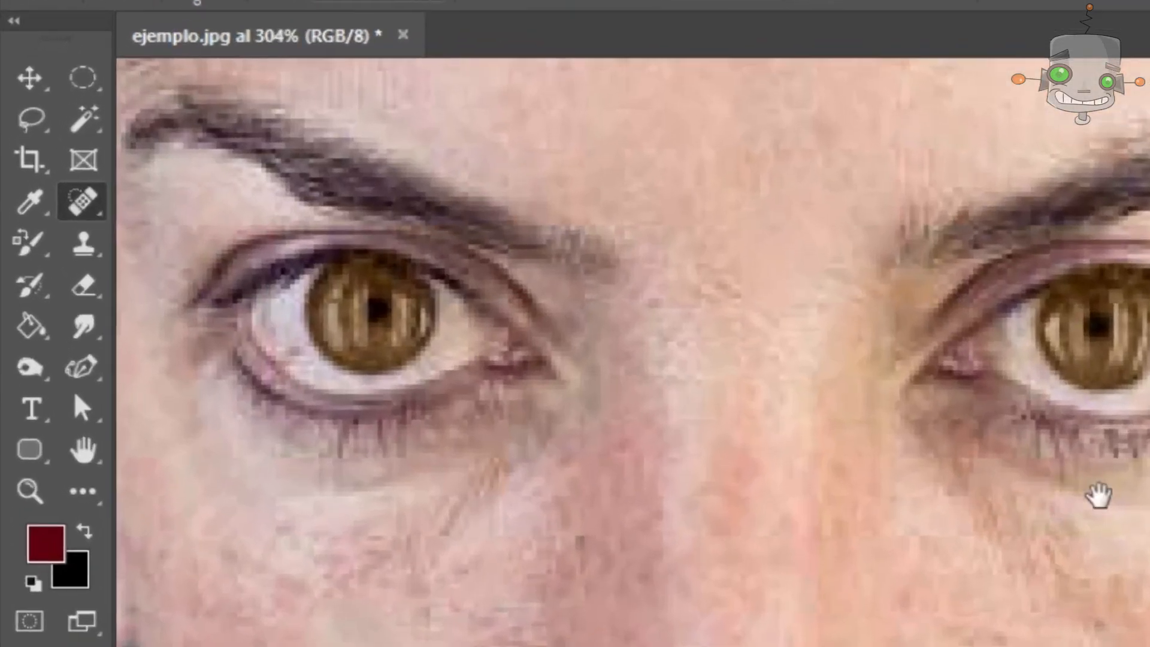
{"action": "right_click", "coordinate": [111, 240]}
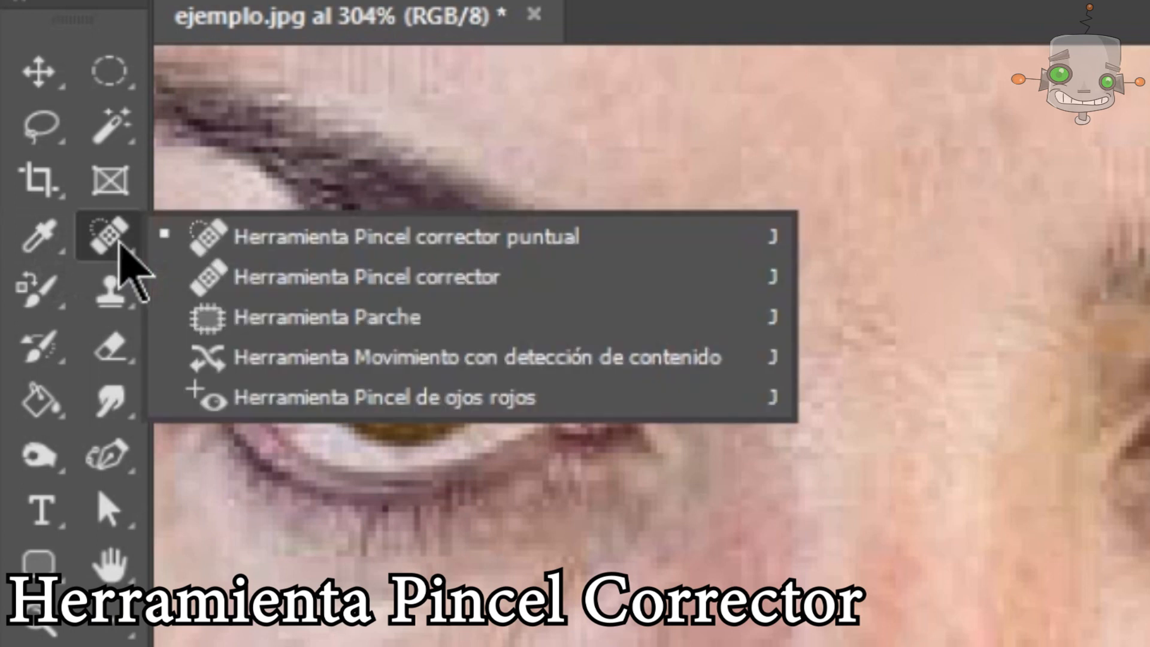
{"action": "left_click", "coordinate": [352, 279]}
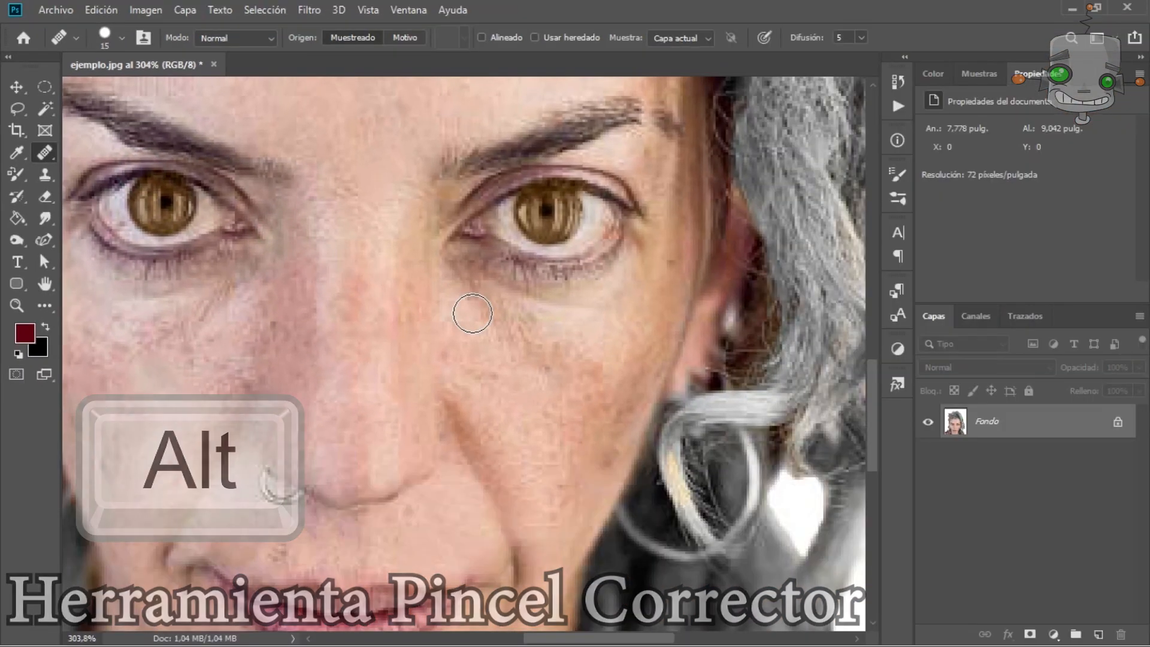
{"action": "left_click_drag", "start_coordinate": [508, 305], "coordinate": [542, 306]}
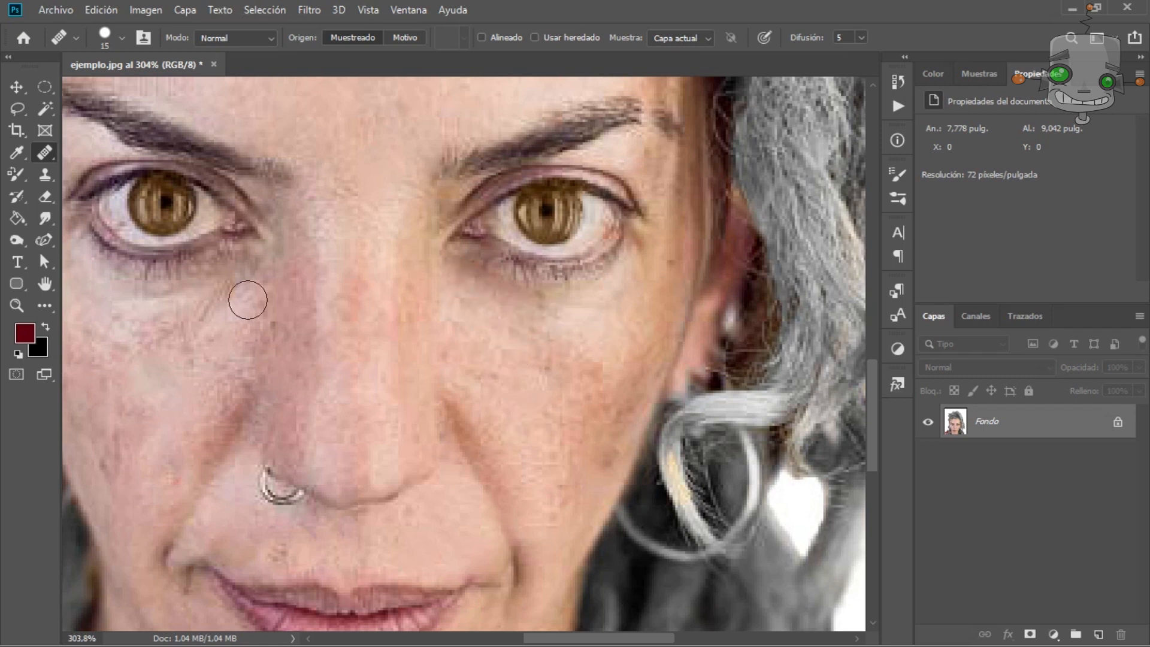
{"action": "key", "text": "shift+j"}
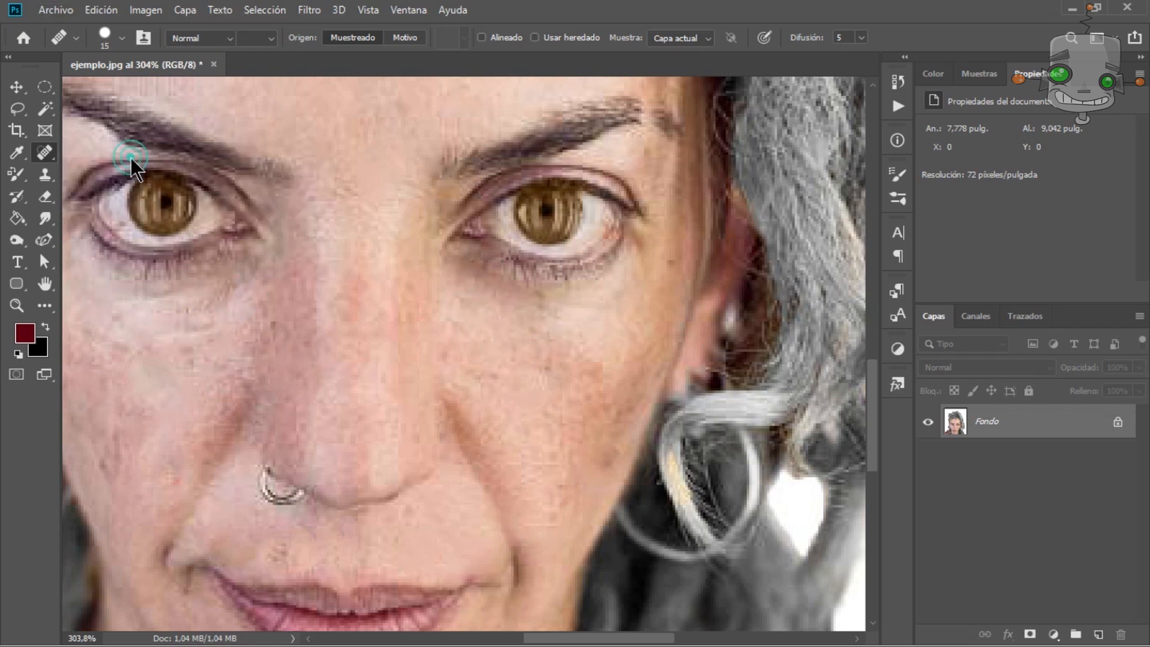
{"action": "left_click_drag", "start_coordinate": [216, 312], "coordinate": [199, 327]}
{"action": "mouse_move", "coordinate": [560, 335]}
{"action": "left_mouse_down"}
{"action": "mouse_move", "coordinate": [570, 270]}
{"action": "mouse_move", "coordinate": [568, 439]}
{"action": "left_mouse_up"}
Reduce the Spot Healing Brush to 10 px and smooth the wrinkles beneath both eyes.
{"action": "scroll", "coordinate": [403, 369], "scroll_direction": "down", "scroll_amount": 2}
{"action": "scroll", "coordinate": [132, 323], "scroll_direction": "up", "scroll_amount": 5}
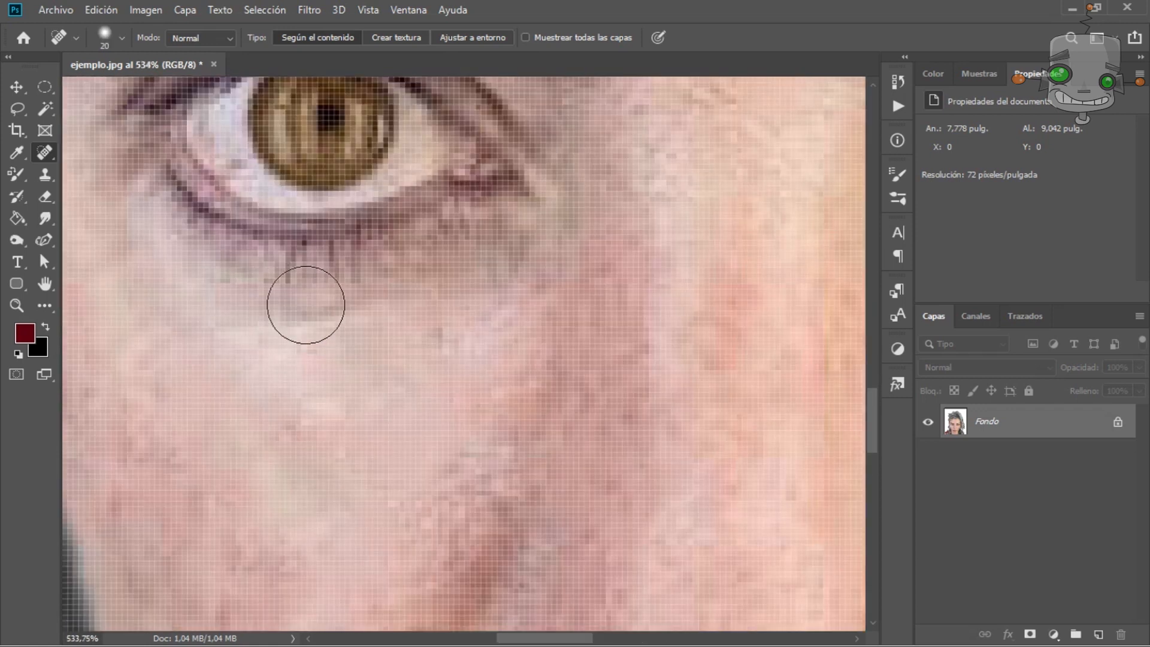
{"action": "scroll", "coordinate": [307, 323], "scroll_direction": "down", "scroll_amount": 2}
{"action": "key", "text": "bracketleft"}
{"action": "key", "text": "bracketleft"}
{"action": "left_click_drag", "start_coordinate": [259, 318], "coordinate": [327, 318]}
{"action": "scroll", "coordinate": [327, 318], "scroll_direction": "down", "scroll_amount": 4}
{"action": "scroll", "coordinate": [569, 324], "scroll_direction": "up", "scroll_amount": 4}
{"action": "scroll", "coordinate": [491, 248], "scroll_direction": "down", "scroll_amount": 3}
{"action": "scroll", "coordinate": [552, 303], "scroll_direction": "up", "scroll_amount": 3}
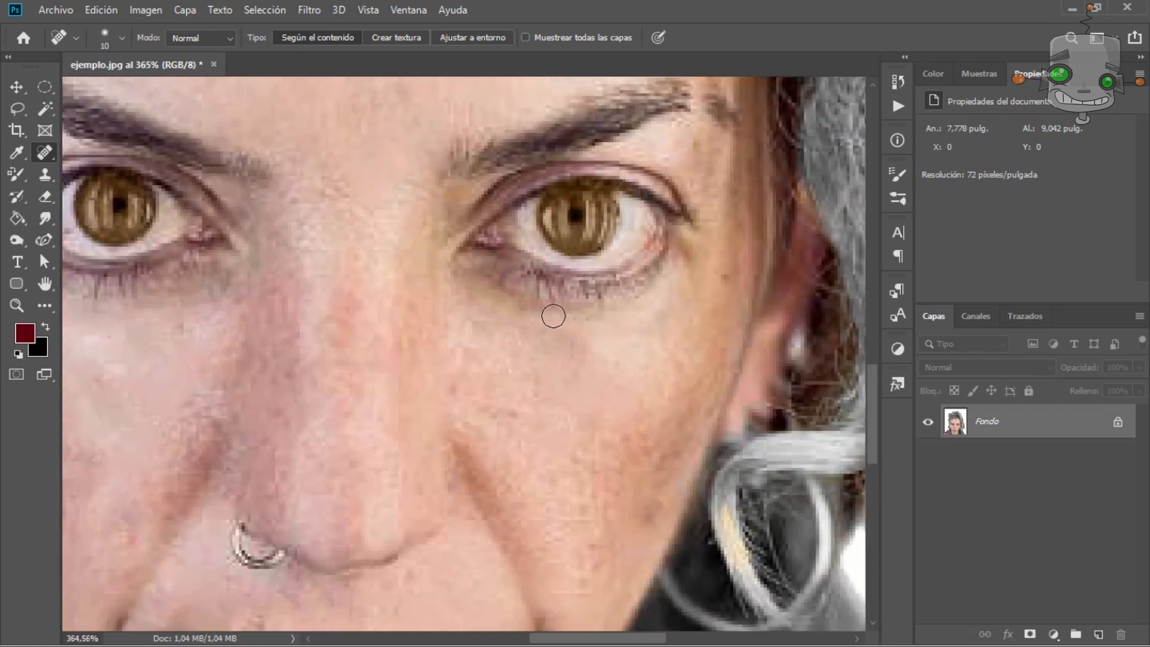
{"action": "left_click_drag", "start_coordinate": [419, 267], "coordinate": [468, 277]}
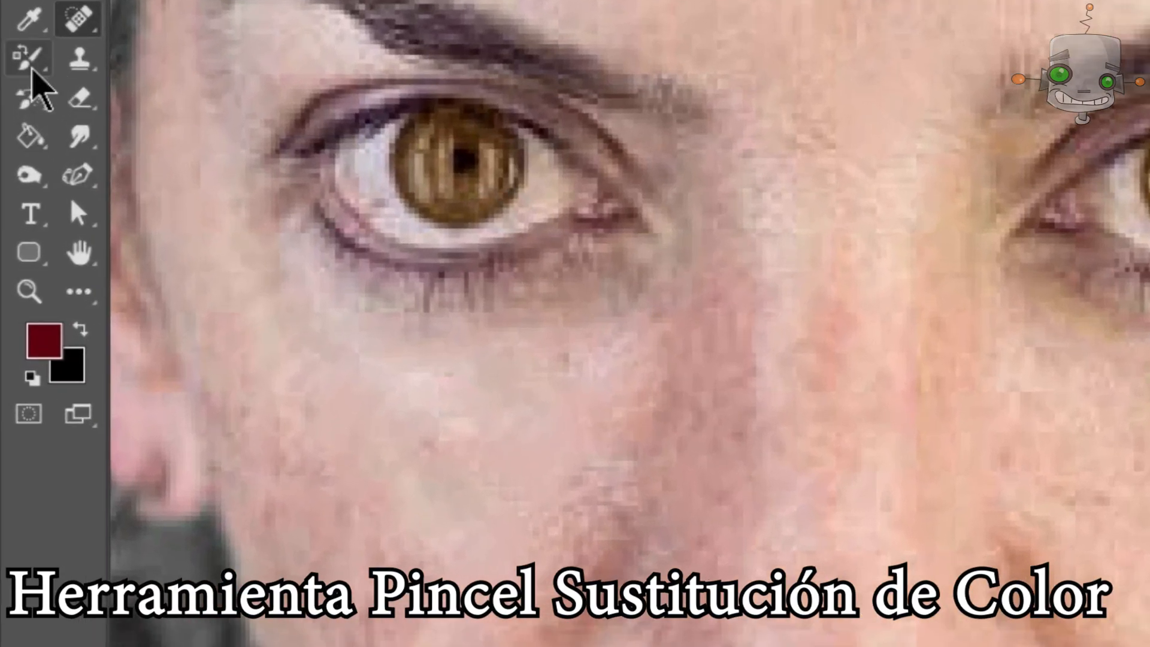
Switch to the Color Replacement tool, set a green foreground colour and paint both irises green.
{"action": "right_click", "coordinate": [33, 71]}
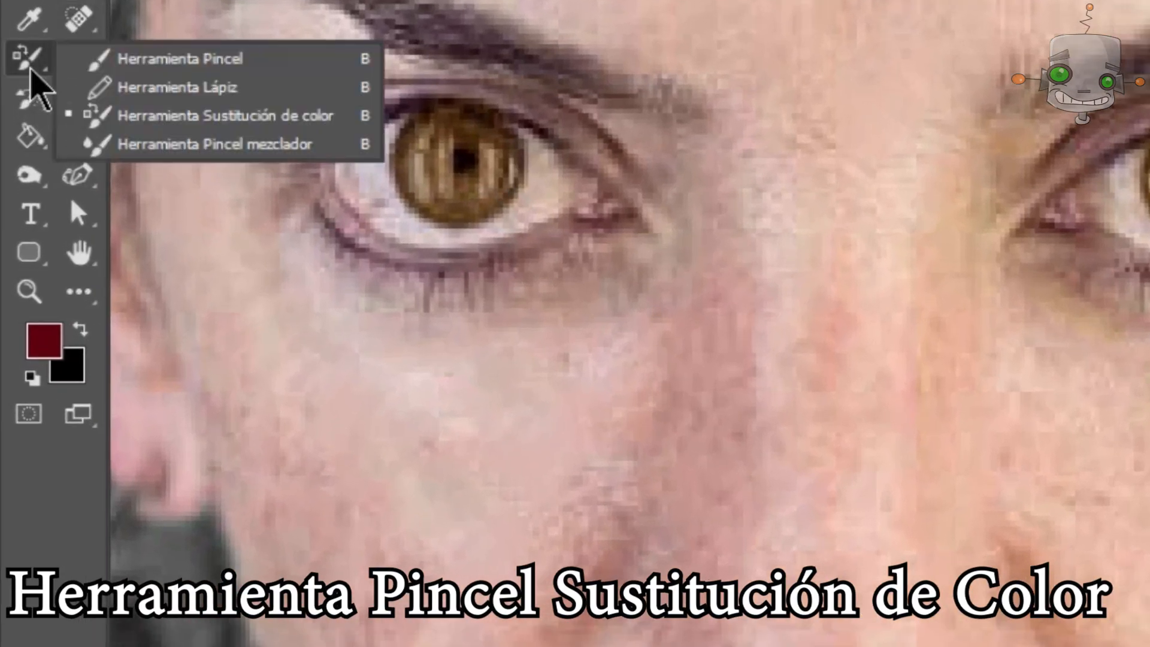
{"action": "left_click", "coordinate": [321, 115]}
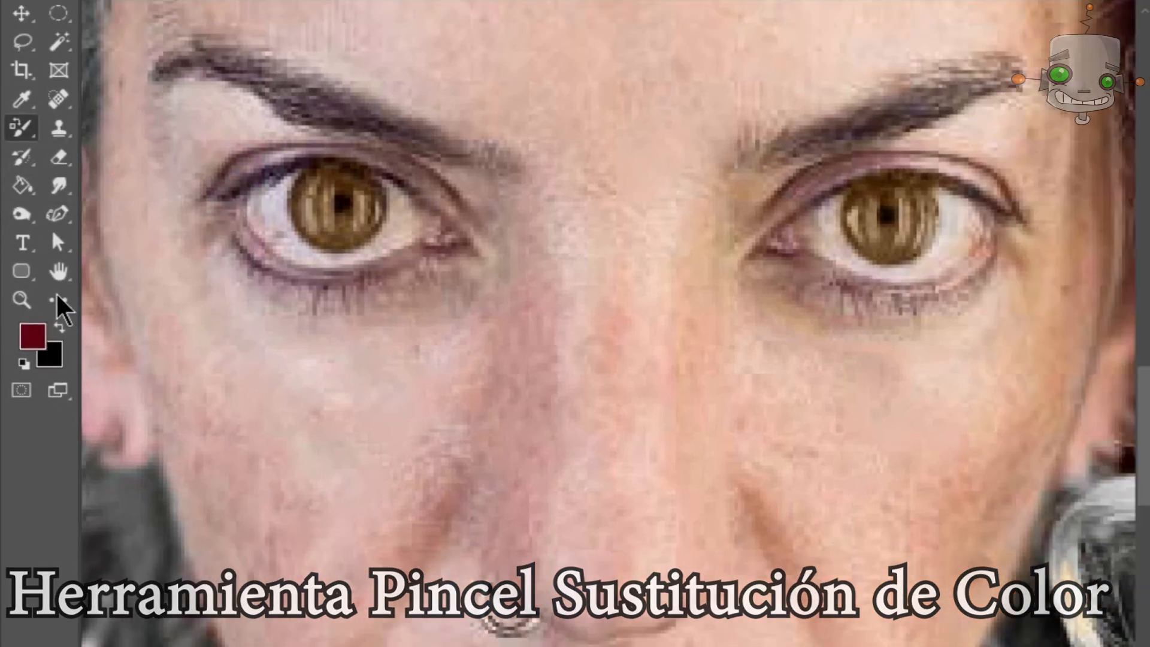
{"action": "left_click", "coordinate": [44, 340]}
{"action": "left_click", "coordinate": [860, 347]}
{"action": "left_click", "coordinate": [1037, 267]}
{"action": "mouse_move", "coordinate": [571, 290]}
{"action": "left_mouse_down"}
{"action": "mouse_move", "coordinate": [503, 307]}
{"action": "mouse_move", "coordinate": [485, 299]}
{"action": "left_mouse_up"}
{"action": "left_click_drag", "start_coordinate": [254, 217], "coordinate": [278, 239]}
{"action": "left_click", "coordinate": [30, 337]}
{"action": "left_click", "coordinate": [873, 436]}
{"action": "left_click", "coordinate": [1104, 267]}
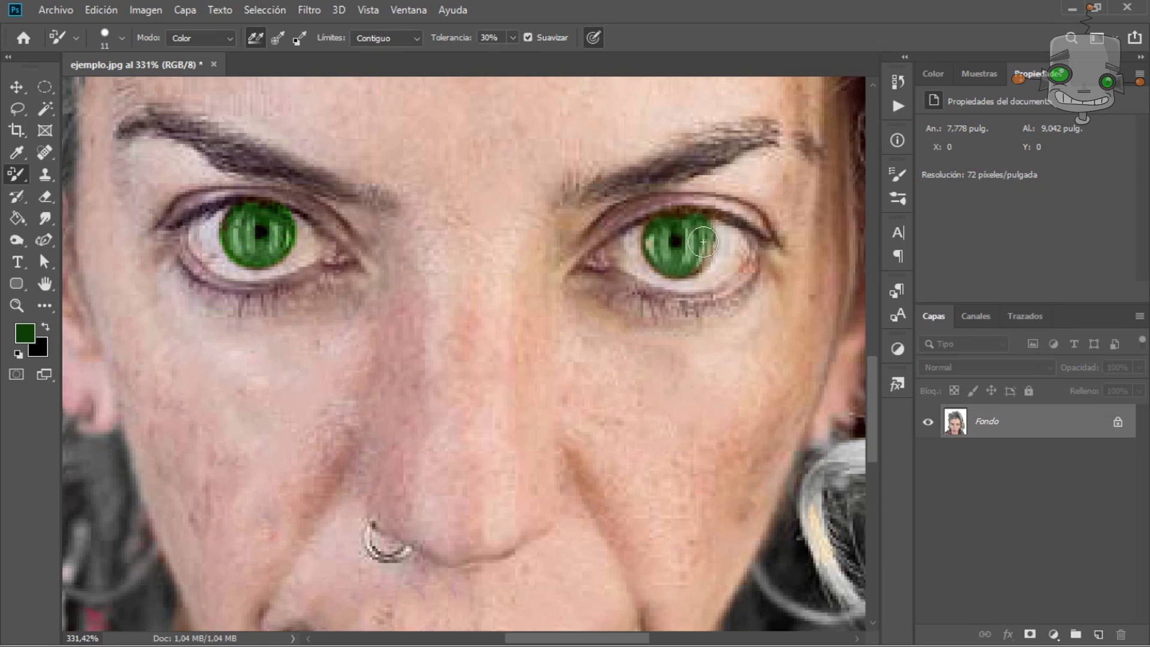
Select the Clone Stamp tool and open its brush settings.
{"action": "scroll", "coordinate": [703, 242], "scroll_direction": "down", "scroll_amount": 8}
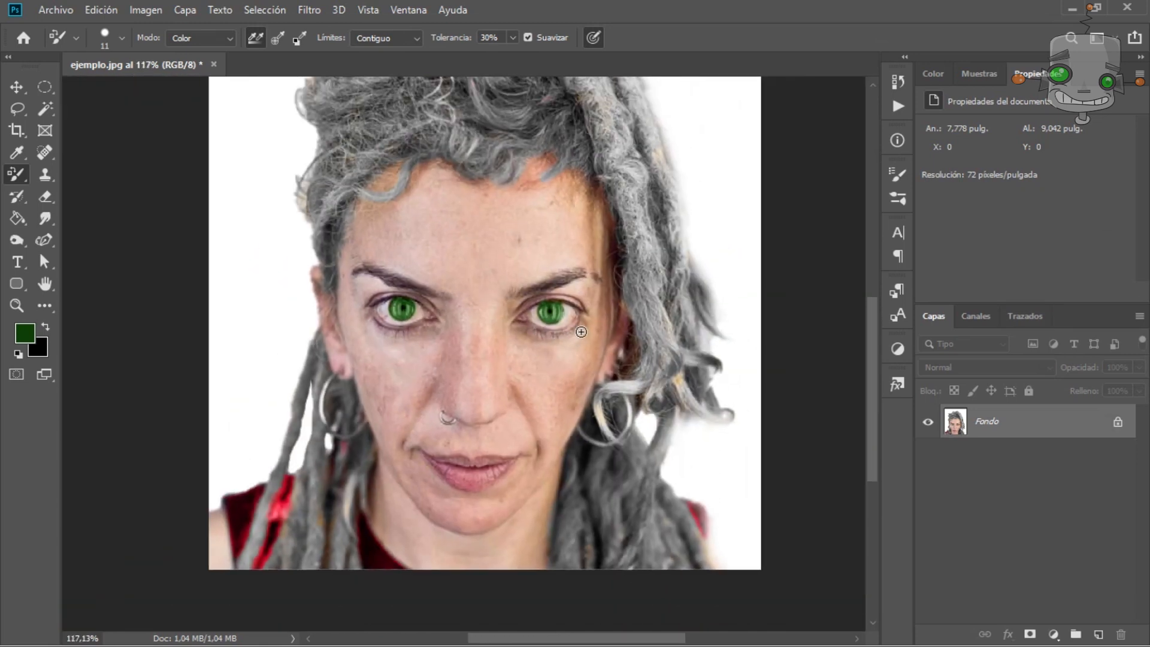
{"action": "scroll", "coordinate": [596, 269], "scroll_direction": "up", "scroll_amount": 8}
{"action": "left_click", "coordinate": [45, 175]}
{"action": "left_click", "coordinate": [115, 180]}
{"action": "right_click", "coordinate": [406, 277], "text": "alt"}
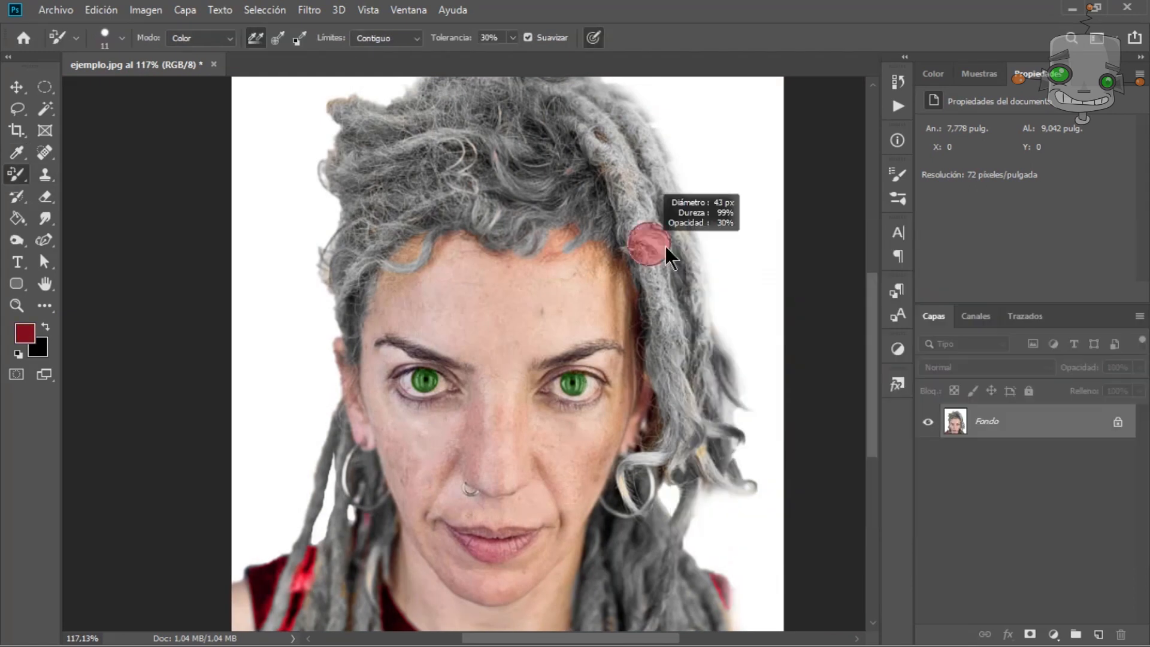
Recolour the woman's hair red with the Color Replacement tool.
{"action": "mouse_move", "coordinate": [642, 231]}
{"action": "left_mouse_down"}
{"action": "mouse_move", "coordinate": [659, 240]}
{"action": "mouse_move", "coordinate": [712, 467]}
{"action": "mouse_move", "coordinate": [746, 486]}
{"action": "left_mouse_up"}
{"action": "left_click_drag", "start_coordinate": [344, 111], "coordinate": [389, 129]}
{"action": "left_click_drag", "start_coordinate": [380, 243], "coordinate": [410, 219]}
{"action": "right_click", "coordinate": [391, 239]}
{"action": "left_click_drag", "start_coordinate": [418, 278], "coordinate": [413, 277]}
{"action": "left_click_drag", "start_coordinate": [383, 262], "coordinate": [440, 231]}
{"action": "left_click_drag", "start_coordinate": [572, 246], "coordinate": [593, 215]}
{"action": "left_click_drag", "start_coordinate": [360, 311], "coordinate": [299, 554]}
{"action": "mouse_move", "coordinate": [635, 480]}
{"action": "left_mouse_down"}
{"action": "mouse_move", "coordinate": [659, 568]}
{"action": "mouse_move", "coordinate": [596, 563]}
{"action": "mouse_move", "coordinate": [718, 627]}
{"action": "left_mouse_up"}
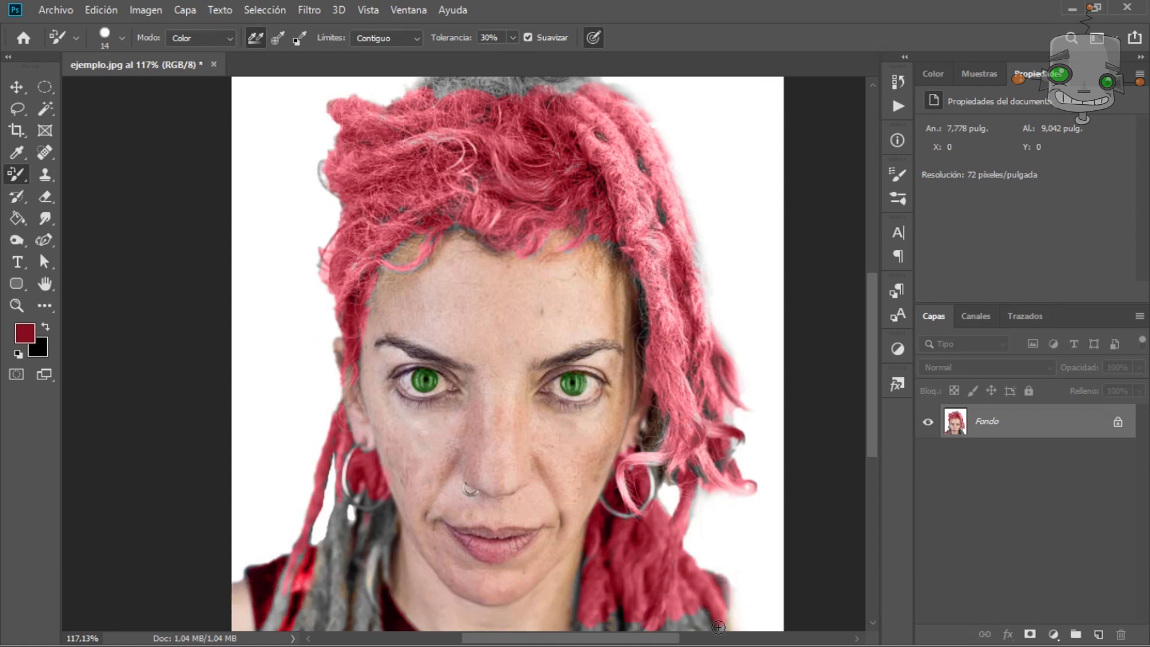
Paint the remaining grey strands of hair red with the Color Replacement tool.
{"action": "scroll", "coordinate": [564, 240], "scroll_direction": "up", "scroll_amount": 2}
{"action": "left_click_drag", "start_coordinate": [488, 202], "coordinate": [565, 163]}
{"action": "left_click_drag", "start_coordinate": [584, 329], "coordinate": [623, 354]}
{"action": "scroll", "coordinate": [605, 341], "scroll_direction": "down", "scroll_amount": 3}
{"action": "scroll", "coordinate": [605, 341], "scroll_direction": "left", "scroll_amount": 1}
{"action": "mouse_move", "coordinate": [396, 467]}
{"action": "left_mouse_down"}
{"action": "mouse_move", "coordinate": [443, 456]}
{"action": "mouse_move", "coordinate": [420, 563]}
{"action": "left_mouse_up"}
{"action": "scroll", "coordinate": [780, 403], "scroll_direction": "down", "scroll_amount": 1}
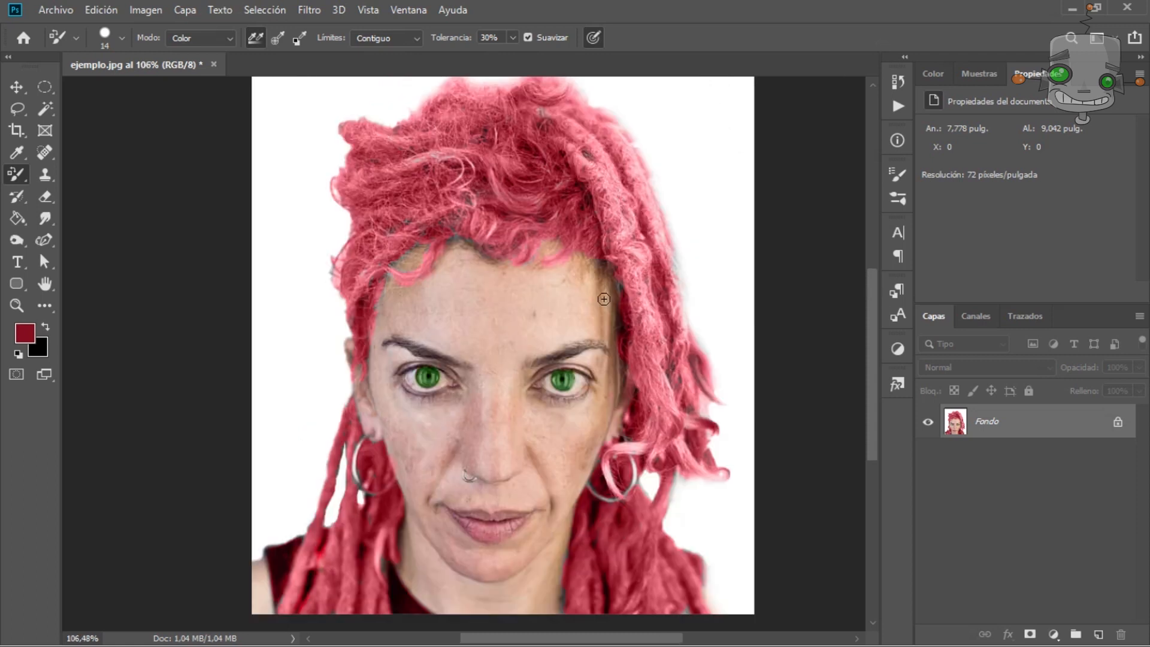
Darken the outlines around both eyes with the Burn tool.
{"action": "scroll", "coordinate": [508, 387], "scroll_direction": "up", "scroll_amount": 9}
{"action": "key", "text": "o"}
{"action": "mouse_move", "coordinate": [383, 300]}
{"action": "left_mouse_down"}
{"action": "mouse_move", "coordinate": [336, 298]}
{"action": "mouse_move", "coordinate": [360, 277]}
{"action": "mouse_move", "coordinate": [336, 281]}
{"action": "left_mouse_up"}
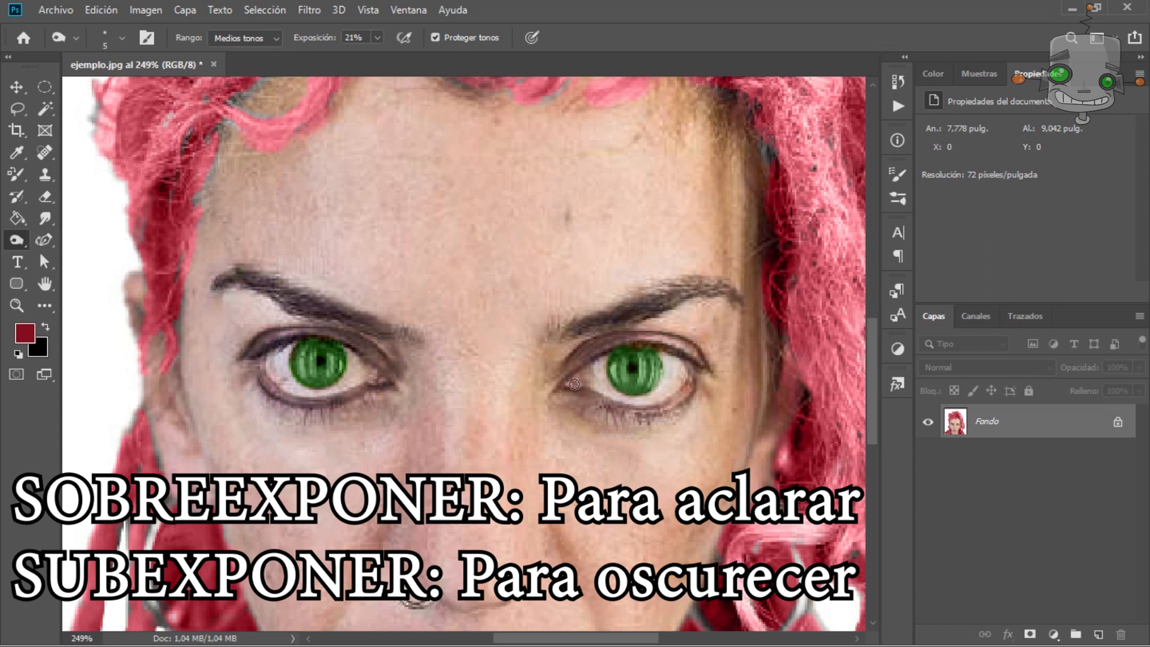
{"action": "right_click", "coordinate": [17, 241]}
{"action": "left_click", "coordinate": [90, 238]}
{"action": "mouse_move", "coordinate": [324, 299]}
{"action": "left_mouse_down"}
{"action": "mouse_move", "coordinate": [606, 406]}
{"action": "mouse_move", "coordinate": [12, 258]}
{"action": "left_mouse_up"}
{"action": "left_click_drag", "start_coordinate": [584, 256], "coordinate": [477, 264]}
{"action": "left_click_drag", "start_coordinate": [630, 397], "coordinate": [647, 397]}
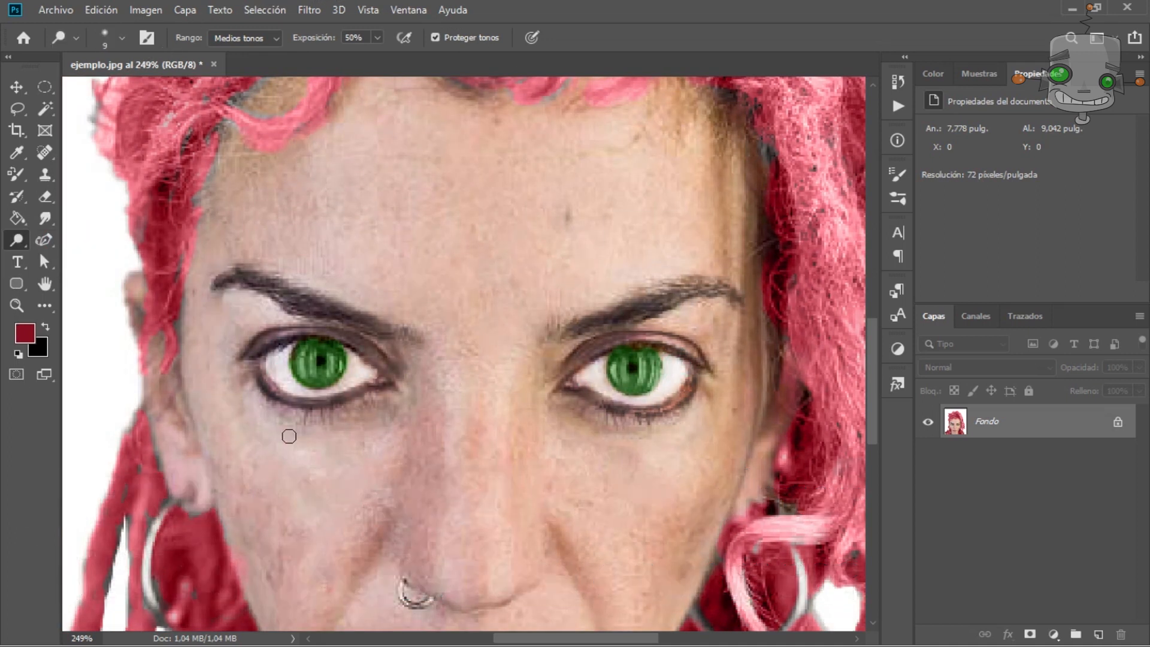
Open the Liquify filter and try shrinking the irises with the Pucker tool.
{"action": "scroll", "coordinate": [713, 441], "scroll_direction": "down", "scroll_amount": 8}
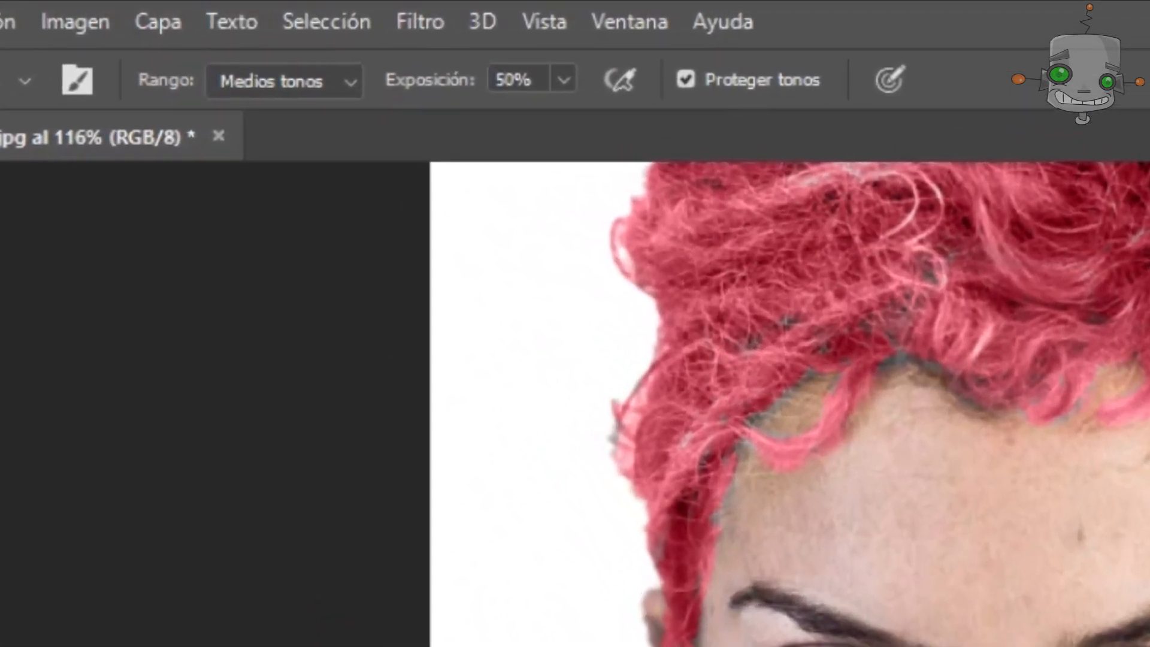
{"action": "left_click", "coordinate": [419, 23]}
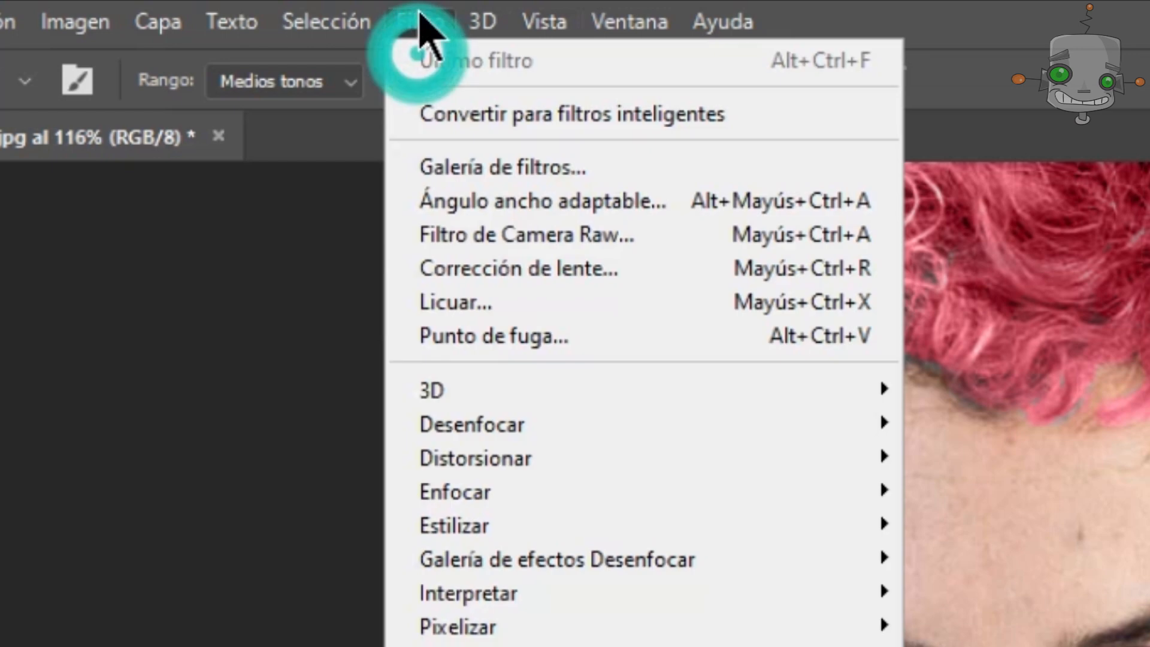
{"action": "left_click", "coordinate": [524, 301]}
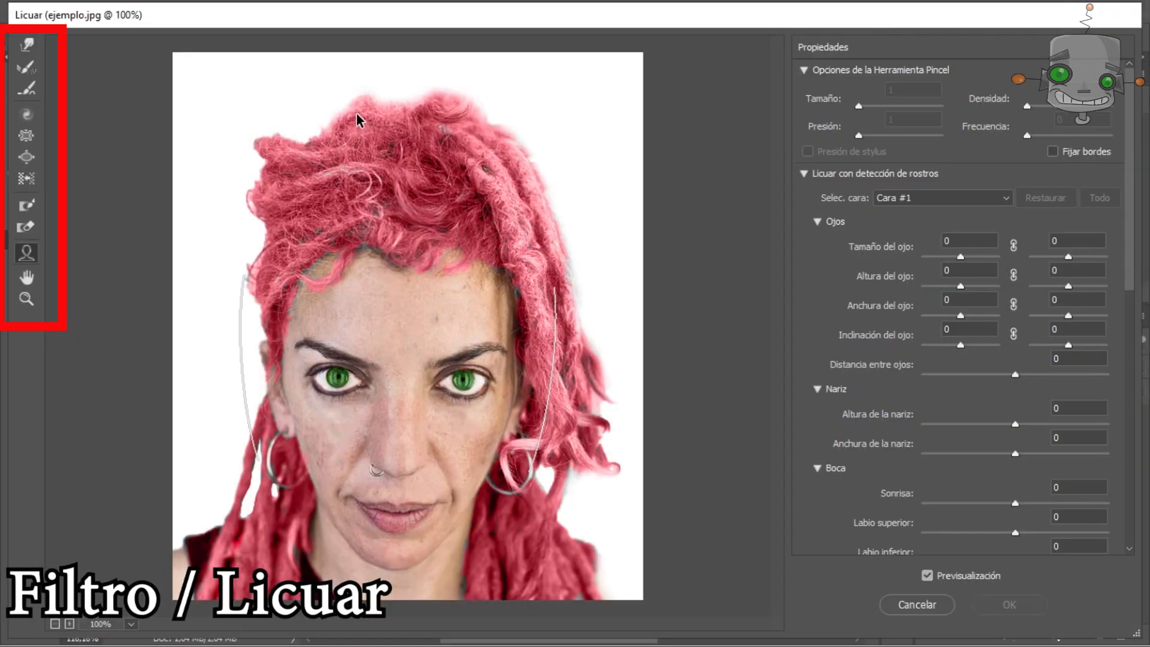
{"action": "left_click", "coordinate": [27, 144]}
{"action": "right_click", "coordinate": [346, 379], "text": "alt"}
{"action": "scroll", "coordinate": [370, 390], "scroll_direction": "up", "scroll_amount": 5}
{"action": "left_click_drag", "start_coordinate": [288, 420], "coordinate": [312, 328]}
{"action": "right_click", "coordinate": [315, 327], "text": "alt"}
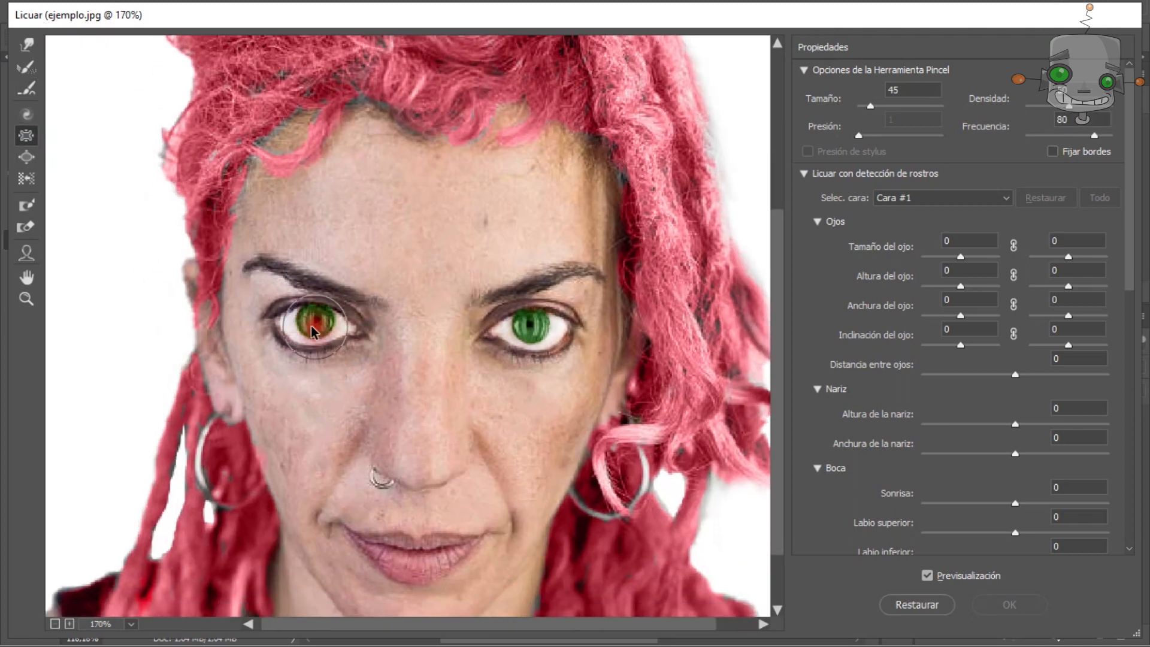
{"action": "left_click", "coordinate": [316, 322]}
{"action": "key", "text": "ctrl+alt+z"}
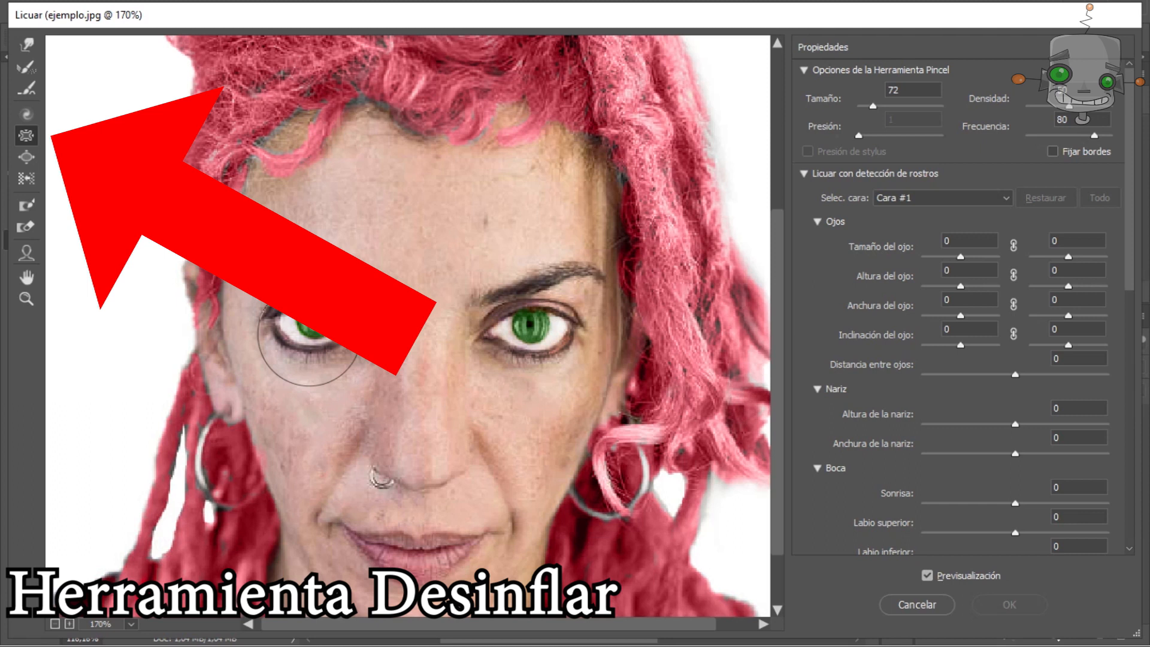
{"action": "left_click", "coordinate": [309, 336]}
{"action": "left_click", "coordinate": [528, 335]}
{"action": "key", "text": "ctrl+z"}
{"action": "scroll", "coordinate": [710, 416], "scroll_direction": "down", "scroll_amount": 5}
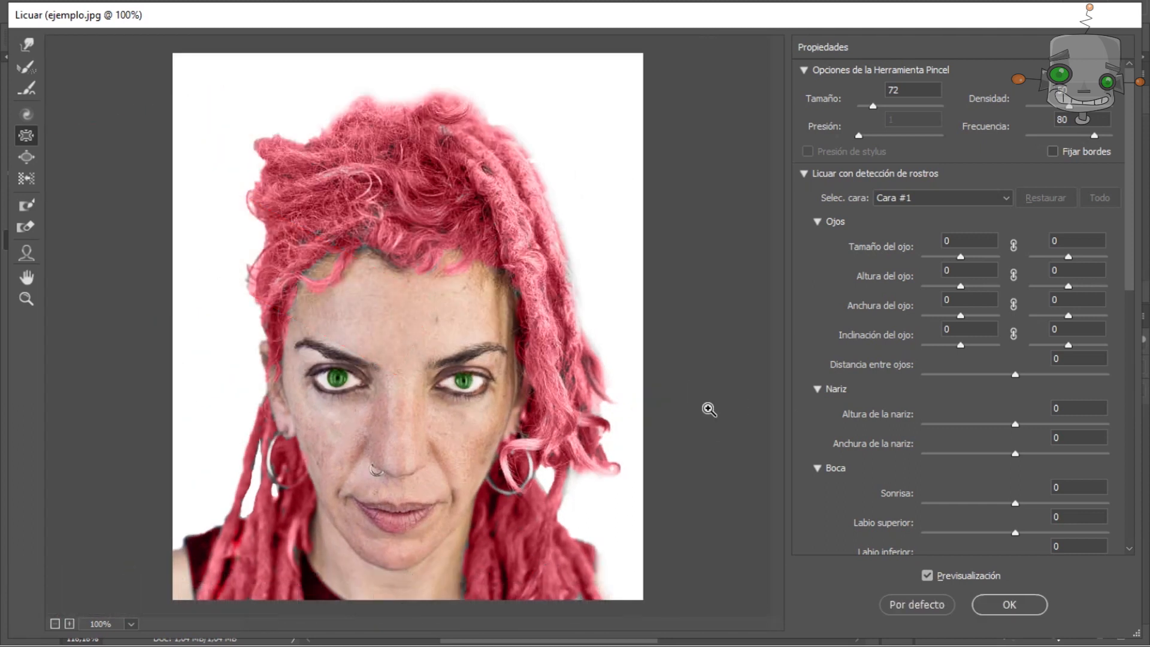
Set the face-aware eye sizes to -80 for the left eye and -100 for the right eye.
{"action": "left_click", "coordinate": [26, 252]}
{"action": "left_click_drag", "start_coordinate": [961, 257], "coordinate": [931, 261]}
{"action": "left_click_drag", "start_coordinate": [1069, 258], "coordinate": [1065, 261]}
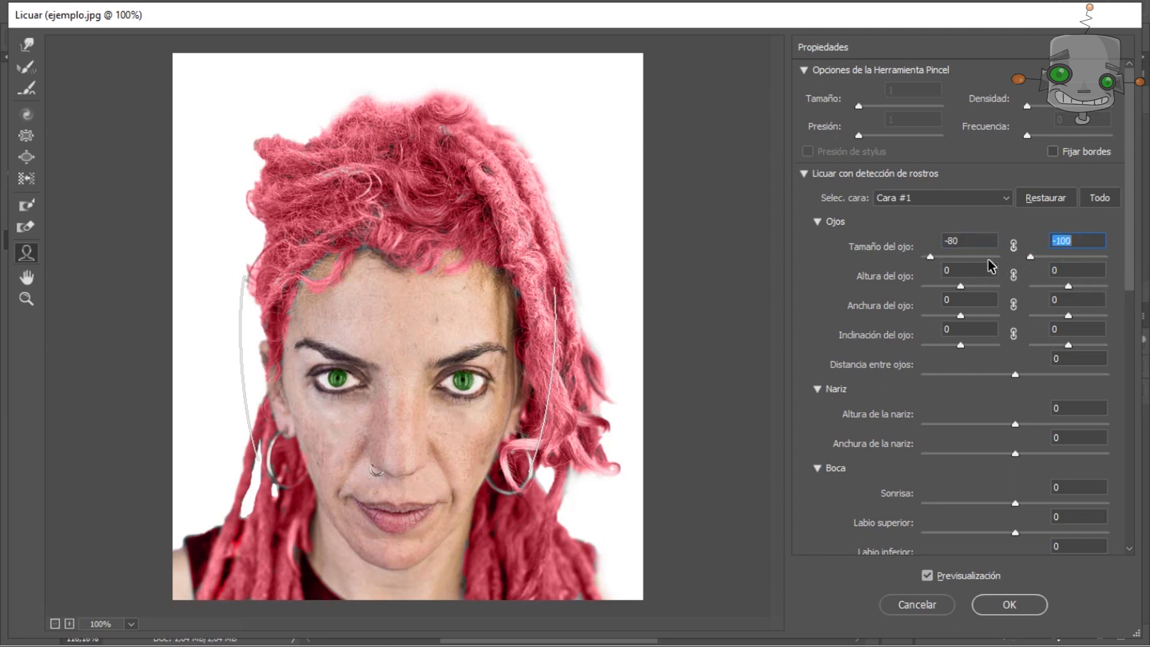
Push the face contour inward with the Forward Warp tool.
{"action": "key", "text": "w"}
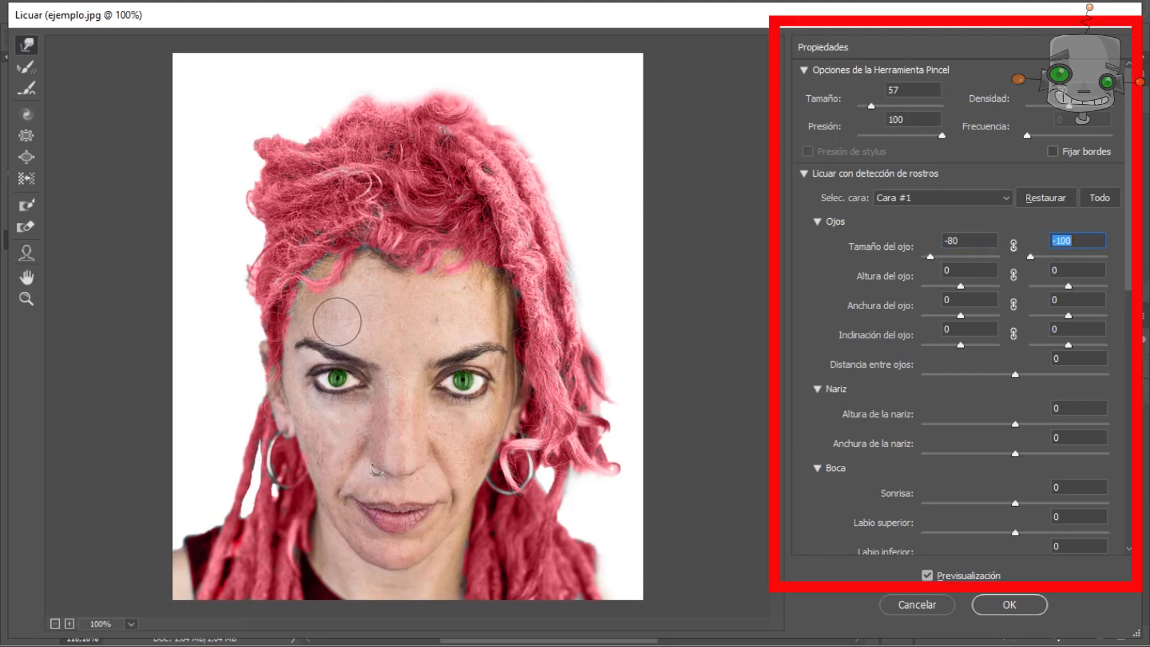
{"action": "scroll", "coordinate": [622, 347], "scroll_direction": "up", "scroll_amount": 6}
{"action": "left_click_drag", "start_coordinate": [513, 372], "coordinate": [475, 259]}
{"action": "mouse_move", "coordinate": [476, 336]}
{"action": "left_mouse_down"}
{"action": "mouse_move", "coordinate": [432, 338]}
{"action": "mouse_move", "coordinate": [500, 325]}
{"action": "left_mouse_up"}
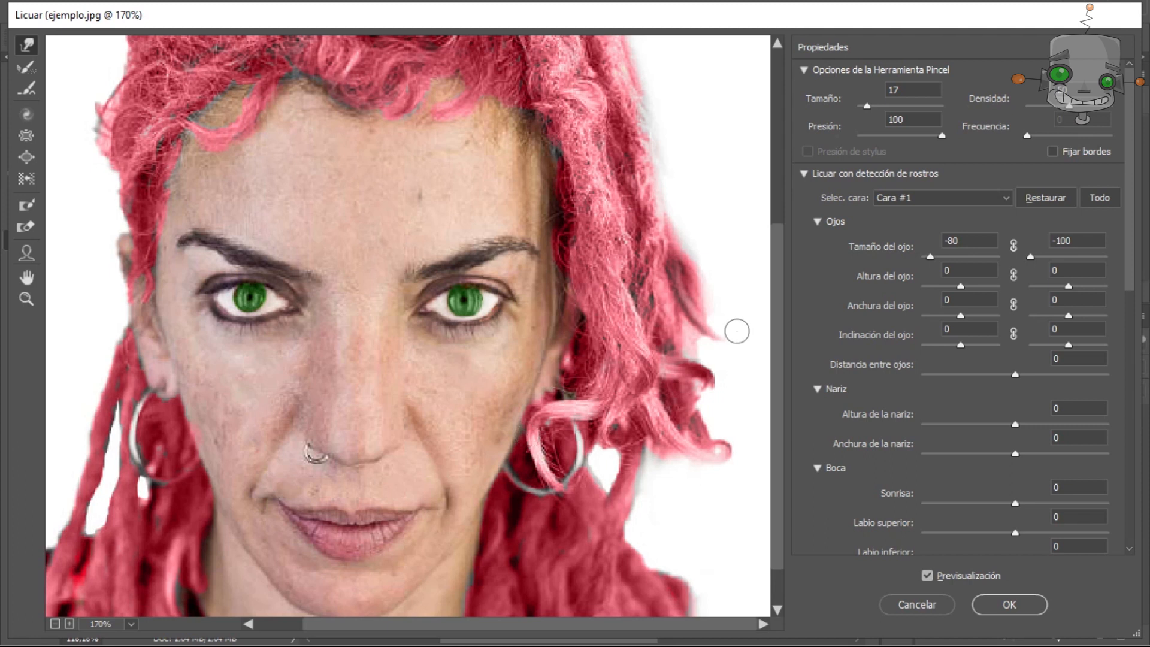
Adjust the face-aware nose and mouth: nose width -33, smile 58, upper lip 100, mouth width 60, mouth height 44.
{"action": "left_click_drag", "start_coordinate": [1015, 423], "coordinate": [985, 456]}
{"action": "left_click_drag", "start_coordinate": [1040, 424], "coordinate": [1049, 425]}
{"action": "left_click_drag", "start_coordinate": [1130, 276], "coordinate": [1127, 357]}
{"action": "left_click_drag", "start_coordinate": [1016, 324], "coordinate": [1069, 324]}
{"action": "left_click_drag", "start_coordinate": [1015, 355], "coordinate": [1109, 358]}
{"action": "left_click_drag", "start_coordinate": [1015, 412], "coordinate": [1057, 414]}
Set the face shape to forehead -64, chin height -31 and face width 98.
{"action": "left_click_drag", "start_coordinate": [1130, 337], "coordinate": [1130, 467]}
{"action": "left_click_drag", "start_coordinate": [1015, 197], "coordinate": [958, 194]}
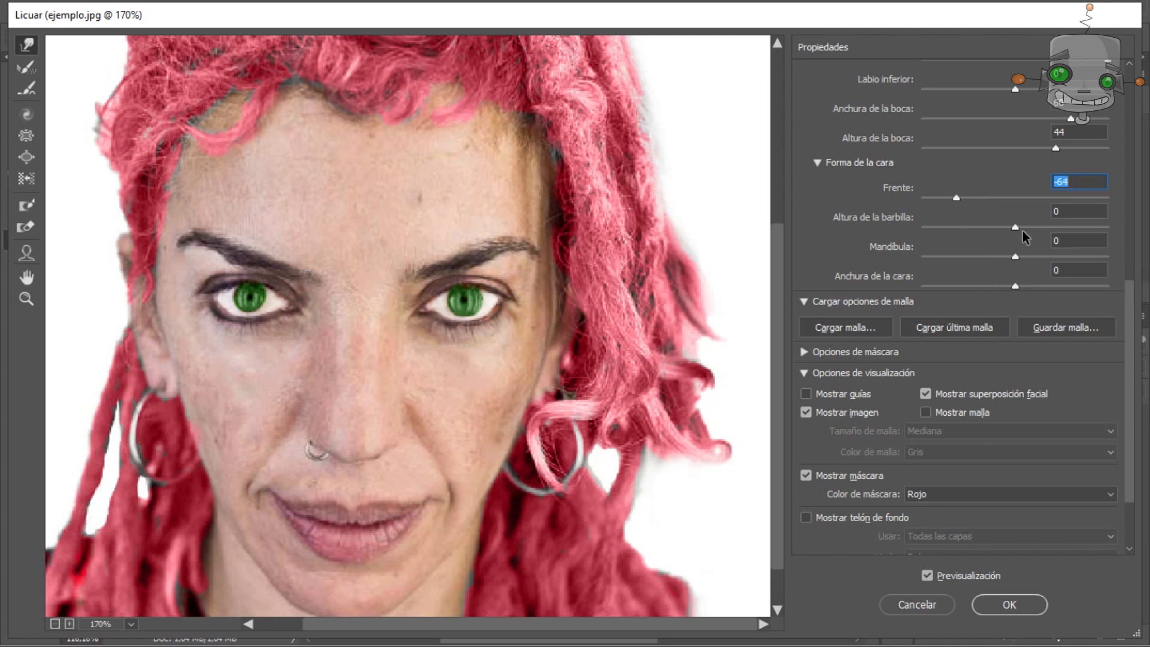
{"action": "left_click_drag", "start_coordinate": [1013, 235], "coordinate": [987, 231]}
{"action": "left_click_drag", "start_coordinate": [1015, 286], "coordinate": [1106, 286]}
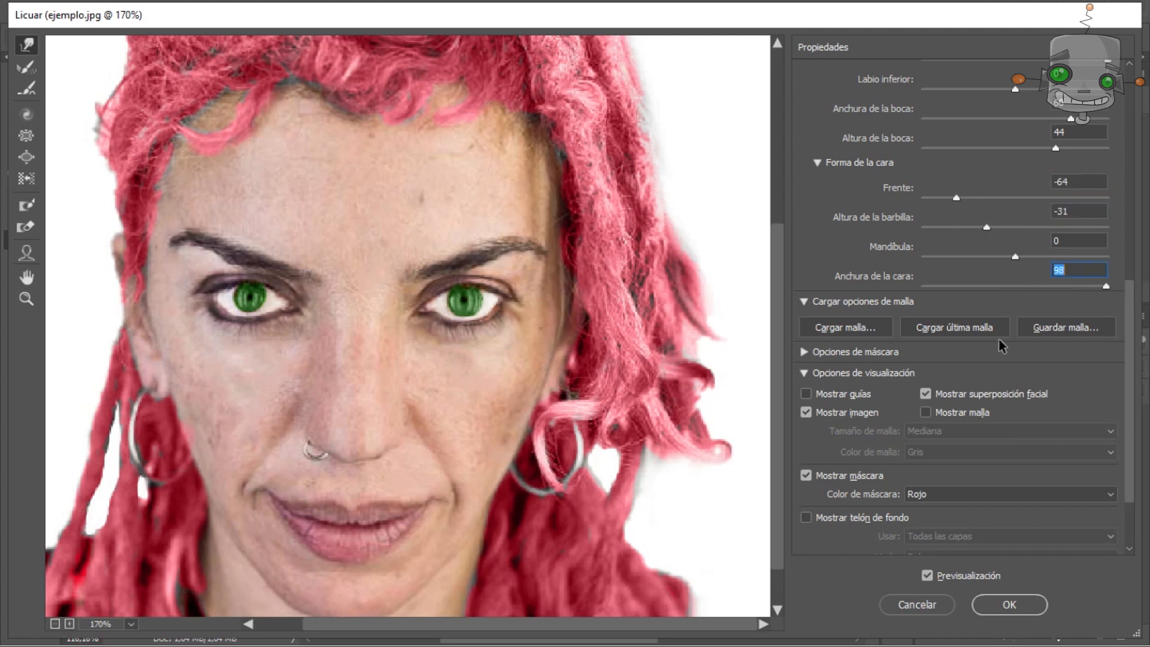
Narrow the nose to a width of -61 using its on-image face handles.
{"action": "scroll", "coordinate": [1111, 239], "scroll_direction": "up", "scroll_amount": 3}
{"action": "key", "text": "a"}
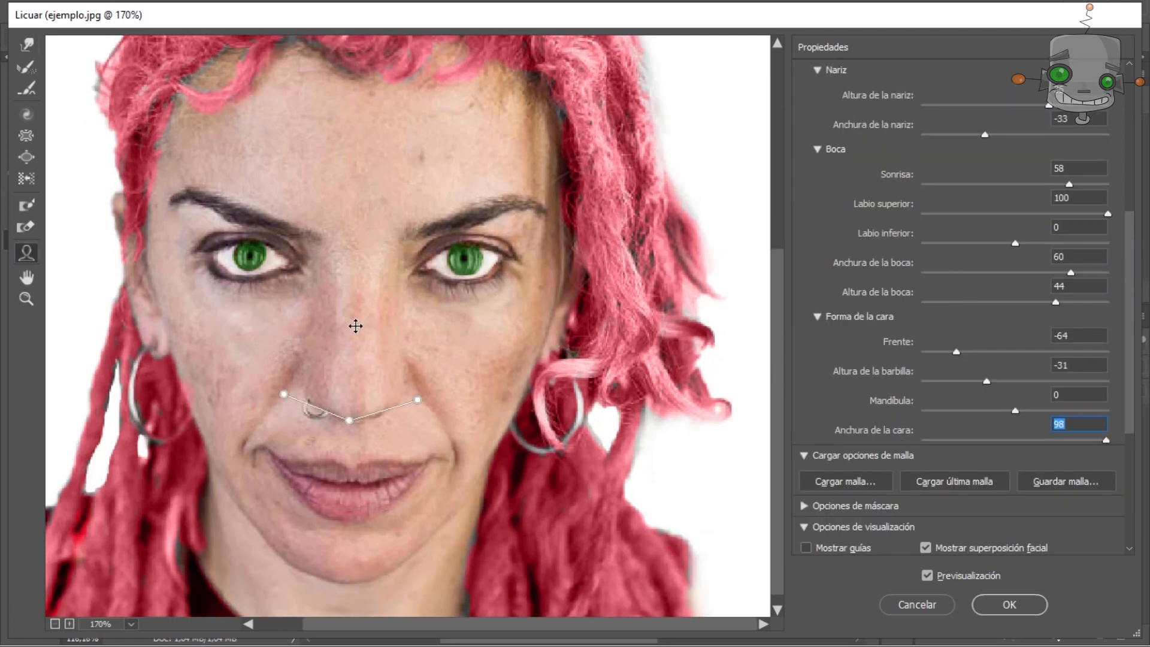
{"action": "left_click_drag", "start_coordinate": [288, 392], "coordinate": [343, 397]}
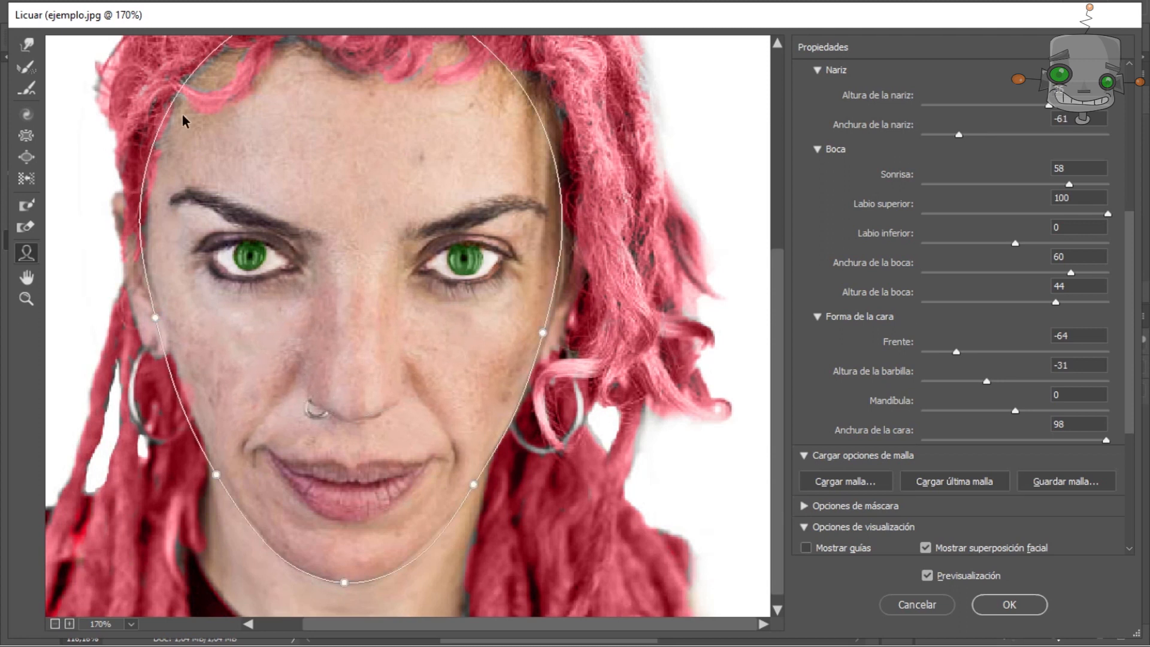
Refine the face shape with the Forward Warp tool and the face outline handles, then apply the Liquify changes.
{"action": "key", "text": "w"}
{"action": "mouse_move", "coordinate": [405, 306]}
{"action": "left_mouse_down"}
{"action": "mouse_move", "coordinate": [367, 290]}
{"action": "mouse_move", "coordinate": [406, 359]}
{"action": "left_mouse_up"}
{"action": "key", "text": "a"}
{"action": "left_click_drag", "start_coordinate": [463, 476], "coordinate": [472, 477]}
{"action": "left_click_drag", "start_coordinate": [343, 583], "coordinate": [342, 570]}
{"action": "left_click_drag", "start_coordinate": [472, 476], "coordinate": [509, 473]}
{"action": "left_click_drag", "start_coordinate": [534, 333], "coordinate": [585, 341]}
{"action": "scroll", "coordinate": [693, 357], "scroll_direction": "down", "scroll_amount": 4}
{"action": "scroll", "coordinate": [965, 480], "scroll_direction": "down", "scroll_amount": 5}
{"action": "left_click", "coordinate": [1004, 611]}
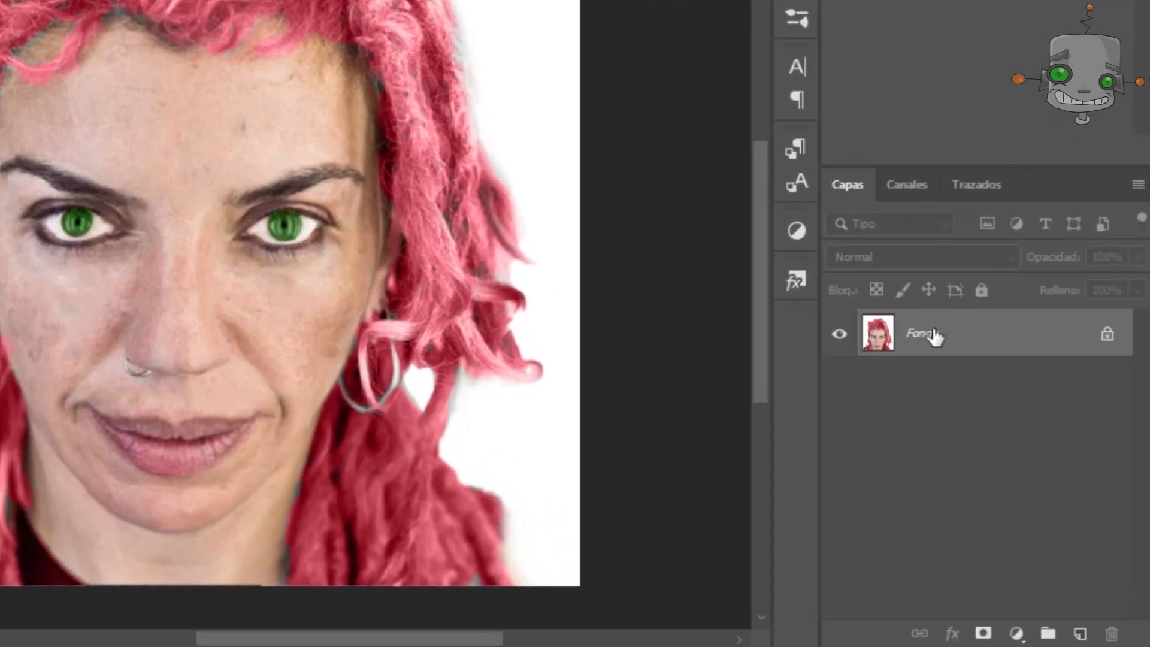
Duplicate the Fondo layer.
{"action": "right_click", "coordinate": [996, 422]}
{"action": "left_click", "coordinate": [950, 345]}
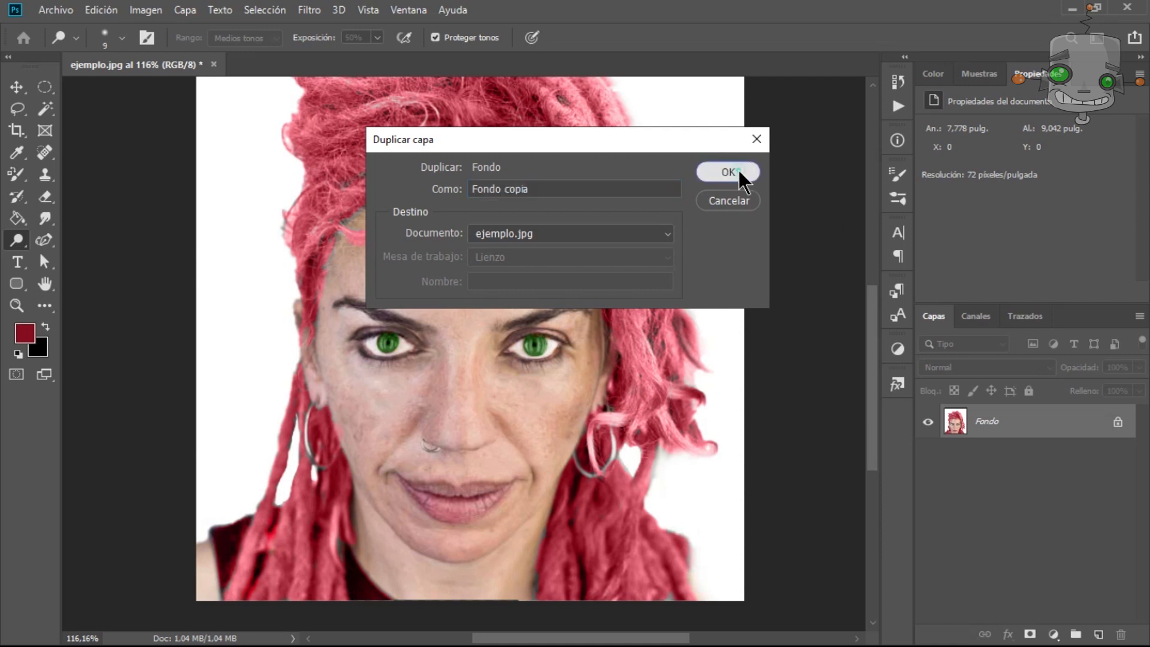
{"action": "left_click", "coordinate": [739, 172]}
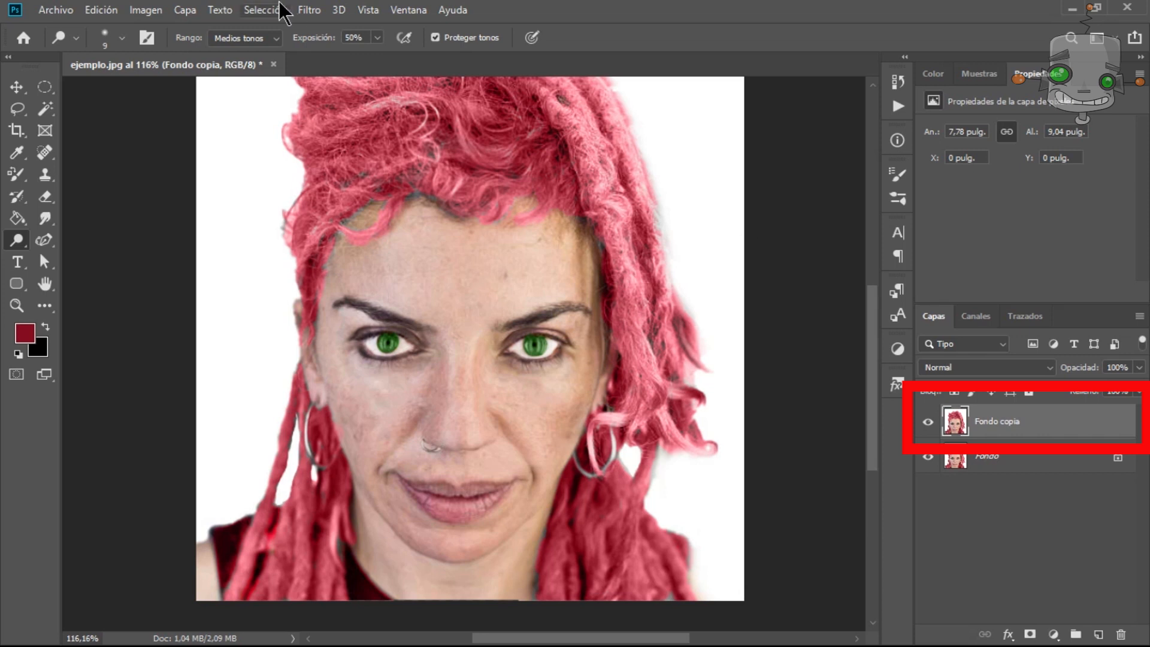
Invert the Fondo copia layer and set its blend mode to Luz intensa.
{"action": "left_click", "coordinate": [307, 11]}
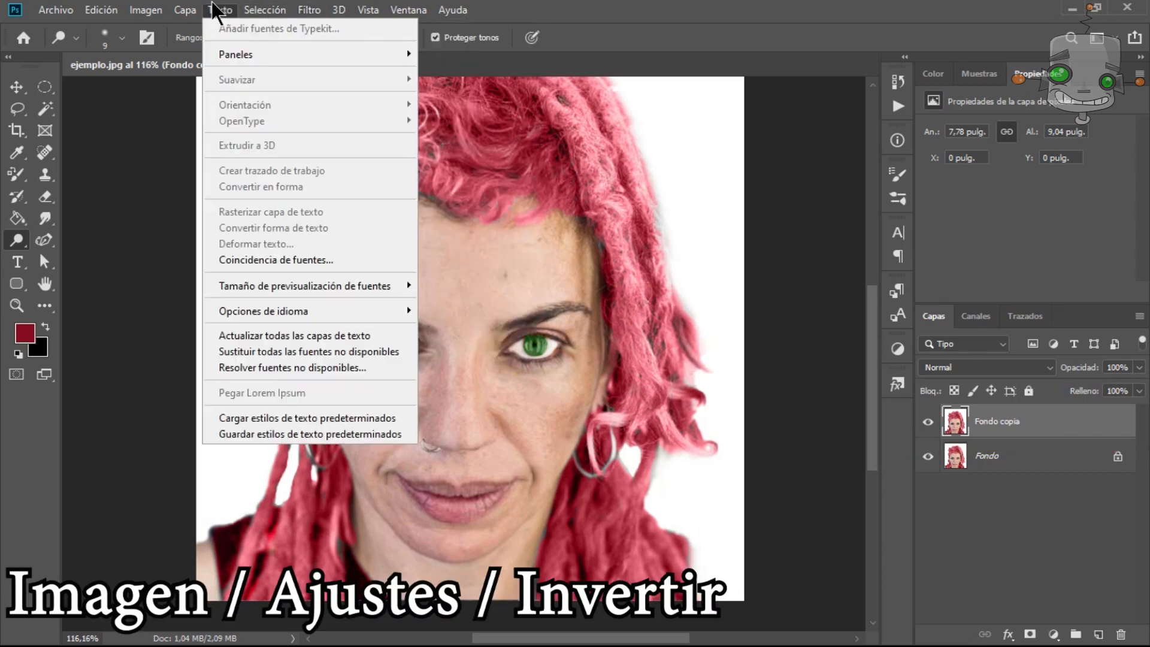
{"action": "mouse_move", "coordinate": [145, 9]}
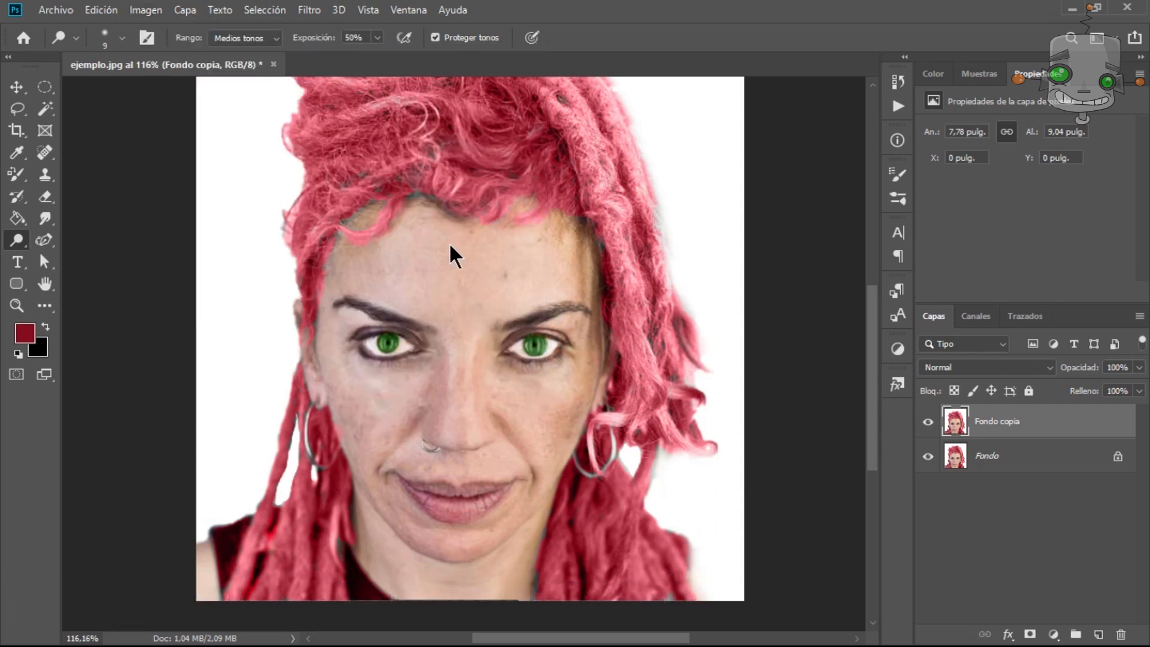
{"action": "key", "text": "ctrl+i"}
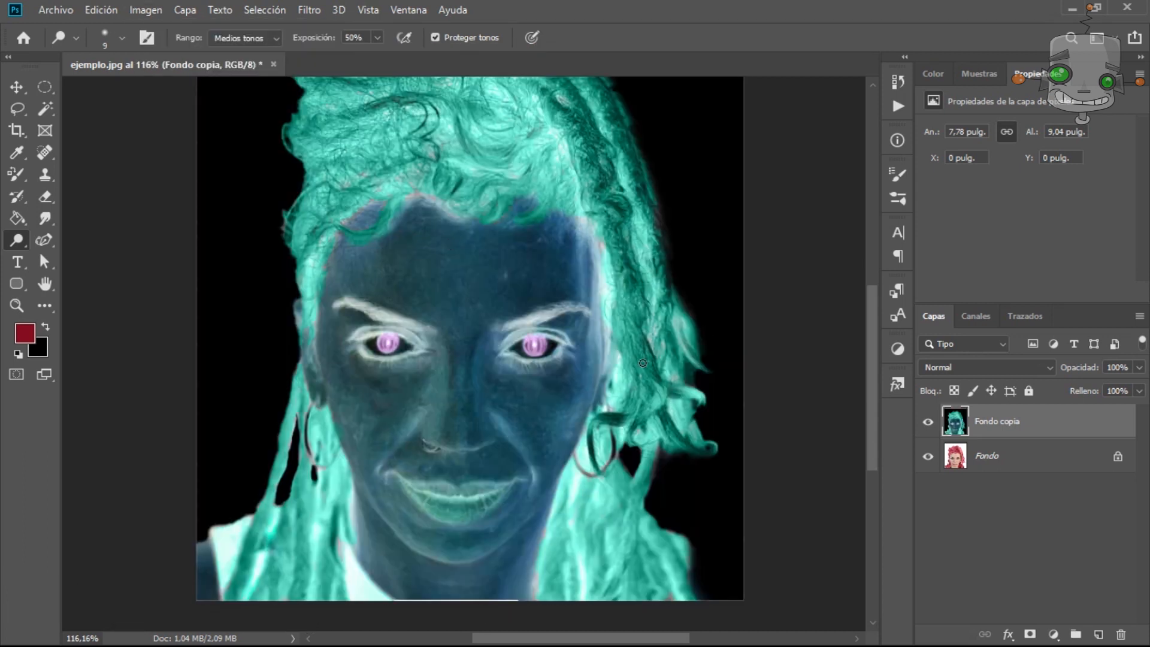
{"action": "left_click", "coordinate": [1048, 367]}
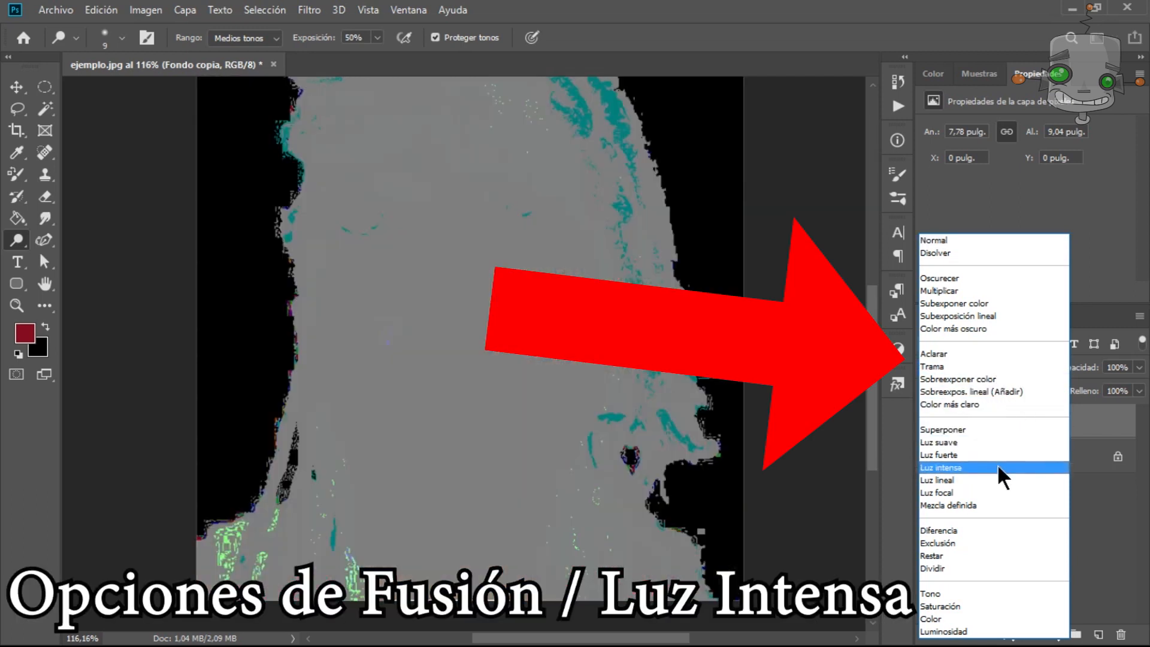
{"action": "left_click", "coordinate": [996, 466]}
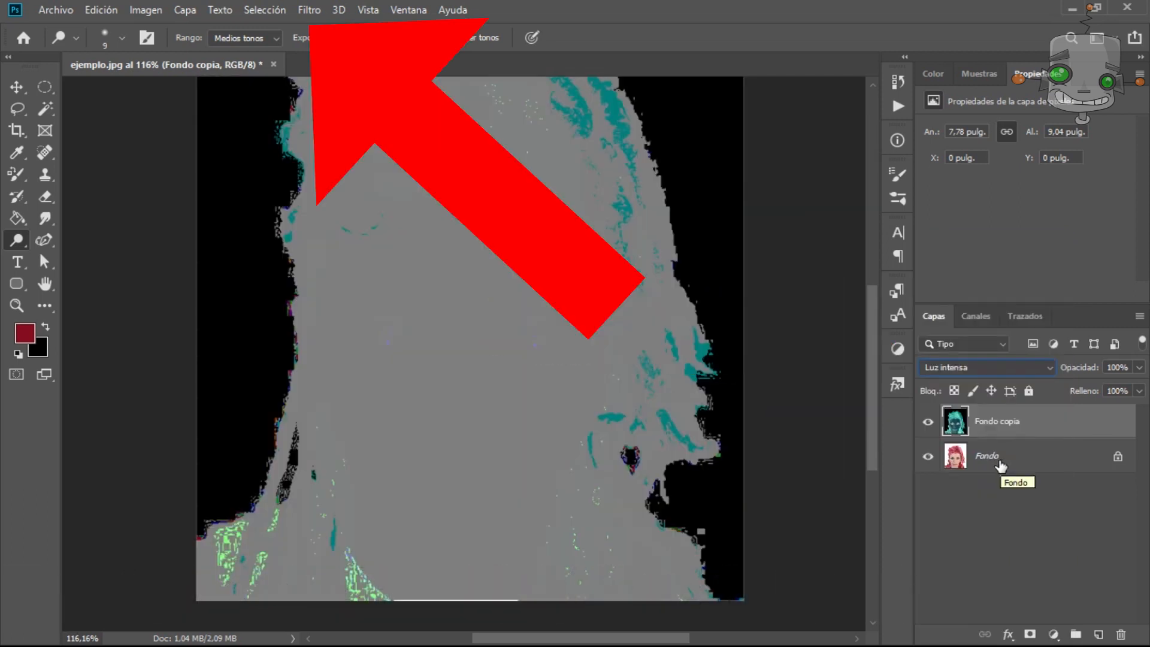
Apply a Gaussian Blur with a radius of 0.5 pixels to the copy layer.
{"action": "left_click", "coordinate": [309, 10]}
{"action": "mouse_move", "coordinate": [531, 199]}
{"action": "left_click", "coordinate": [575, 288]}
{"action": "mouse_move", "coordinate": [647, 318]}
{"action": "left_mouse_down"}
{"action": "mouse_move", "coordinate": [791, 327]}
{"action": "mouse_move", "coordinate": [645, 324]}
{"action": "left_mouse_up"}
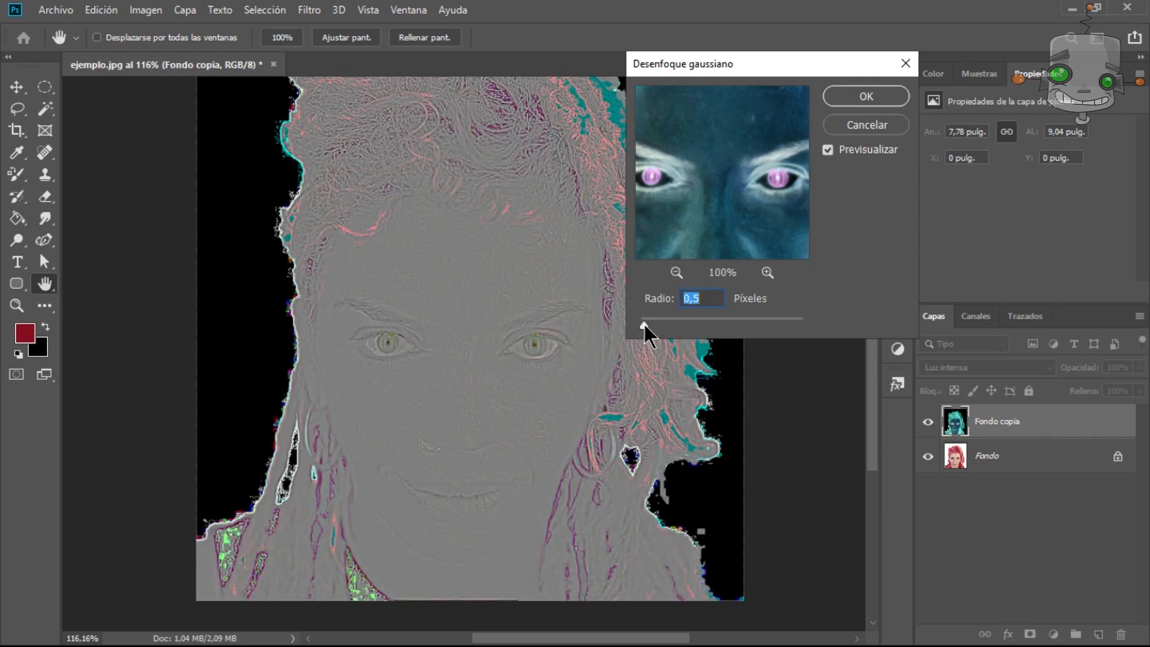
{"action": "left_click", "coordinate": [868, 98]}
Apply the High Pass filter to the copy layer.
{"action": "left_click", "coordinate": [310, 10]}
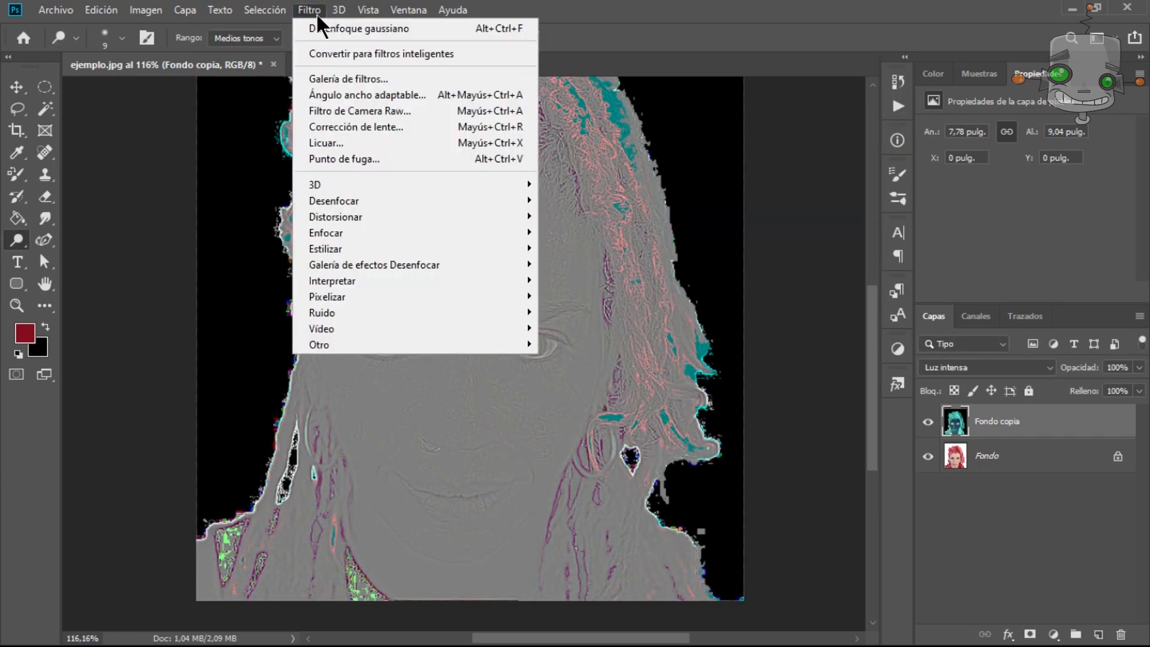
{"action": "mouse_move", "coordinate": [526, 340]}
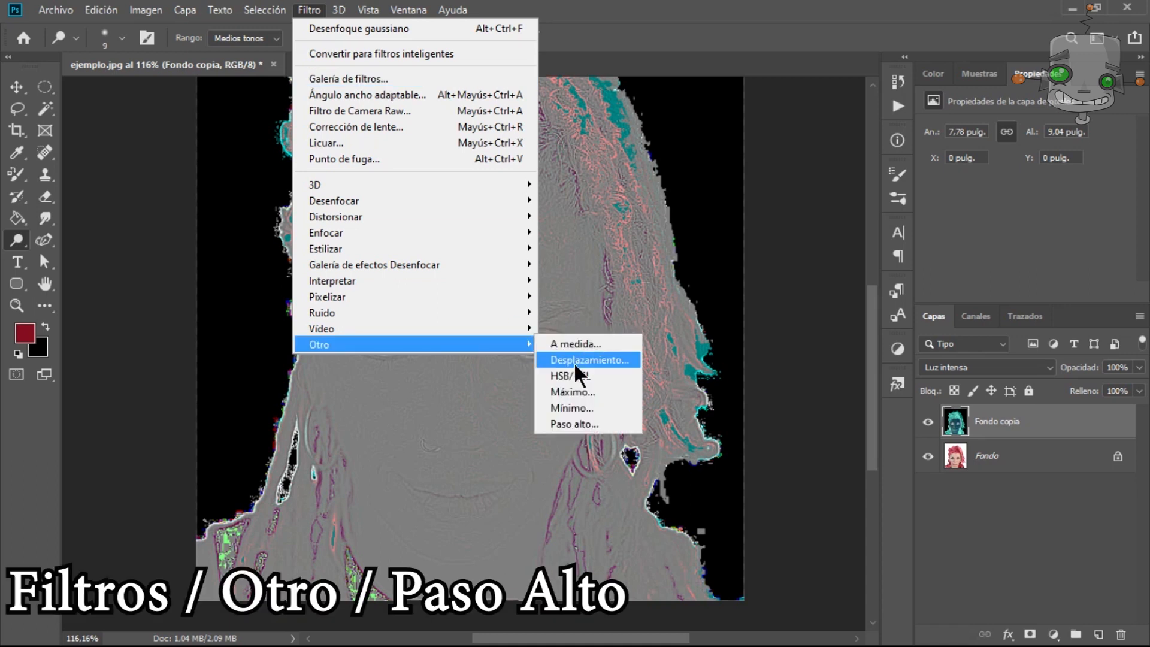
{"action": "left_click", "coordinate": [574, 424]}
{"action": "mouse_move", "coordinate": [498, 364]}
{"action": "left_mouse_down"}
{"action": "mouse_move", "coordinate": [599, 367]}
{"action": "mouse_move", "coordinate": [436, 363]}
{"action": "mouse_move", "coordinate": [478, 368]}
{"action": "left_mouse_up"}
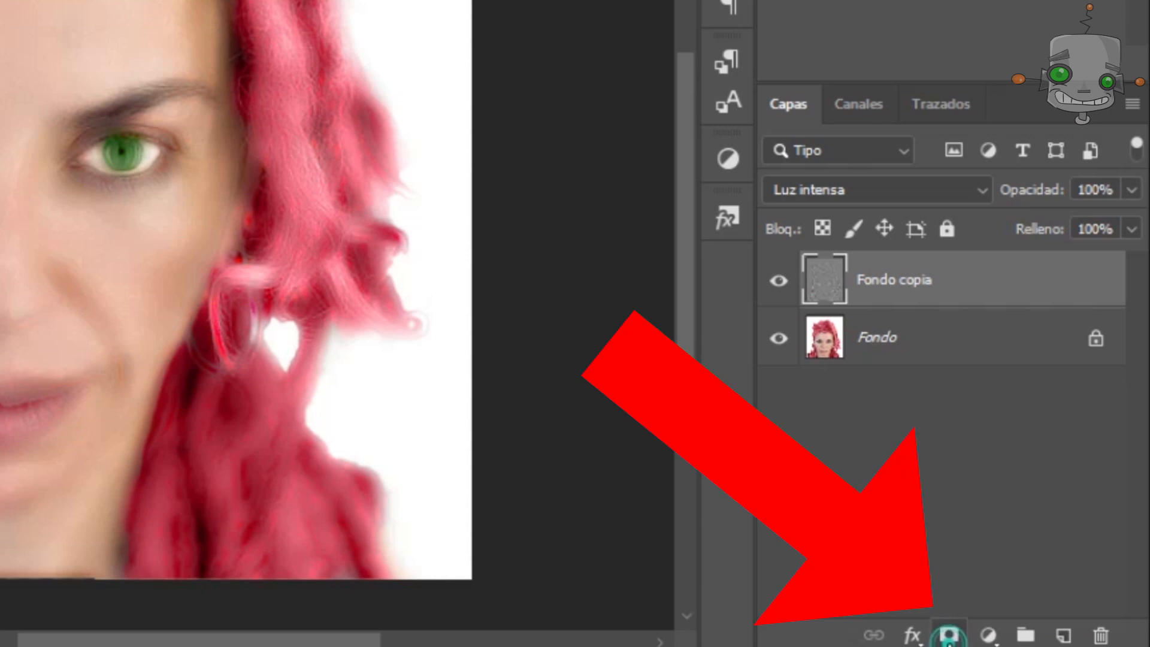
Add a layer mask to the copy layer and invert it to black.
{"action": "left_click", "coordinate": [1030, 635]}
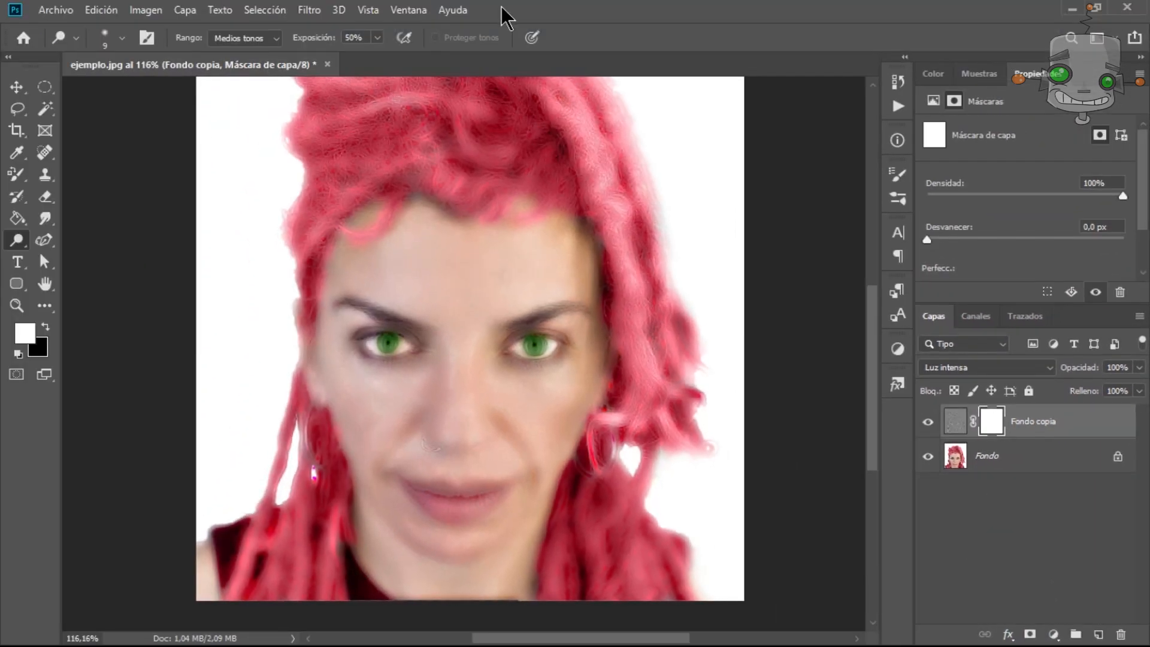
{"action": "left_click", "coordinate": [146, 10]}
{"action": "mouse_move", "coordinate": [272, 55]}
{"action": "left_click", "coordinate": [449, 247]}
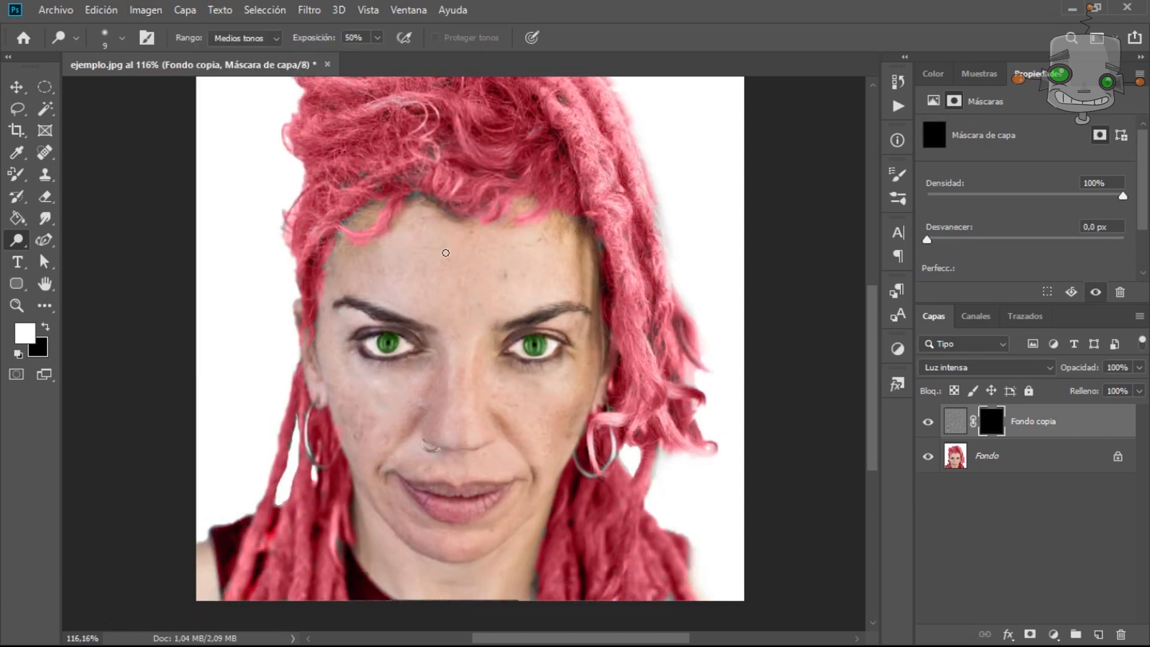
Paint white on the mask over the face skin with the Brush tool to reveal the smoothing.
{"action": "right_click", "coordinate": [17, 174]}
{"action": "left_click", "coordinate": [96, 173]}
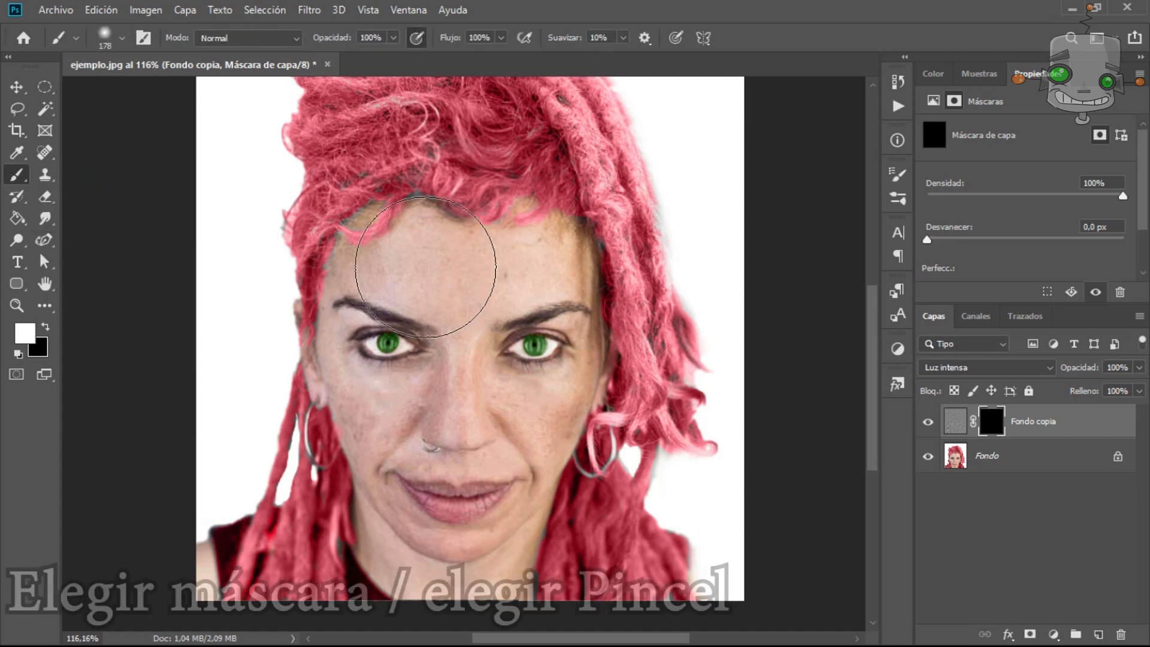
{"action": "mouse_move", "coordinate": [381, 266]}
{"action": "left_mouse_down"}
{"action": "mouse_move", "coordinate": [386, 411]}
{"action": "mouse_move", "coordinate": [370, 421]}
{"action": "left_mouse_up"}
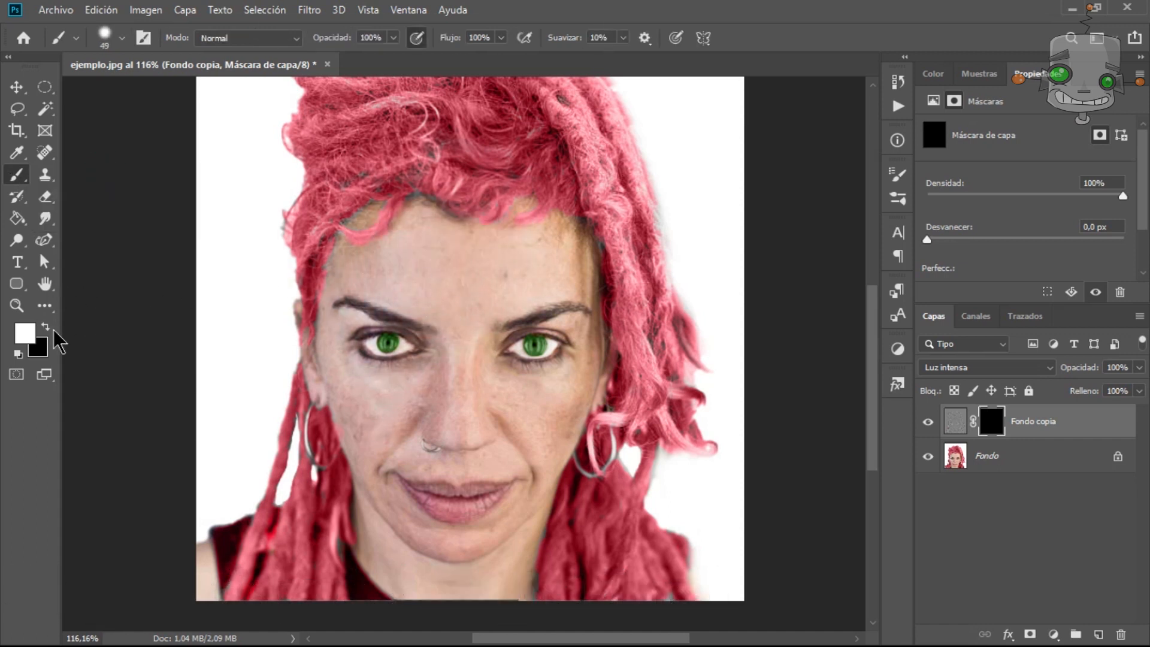
{"action": "left_click_drag", "start_coordinate": [530, 389], "coordinate": [584, 392]}
{"action": "left_click_drag", "start_coordinate": [372, 413], "coordinate": [342, 399]}
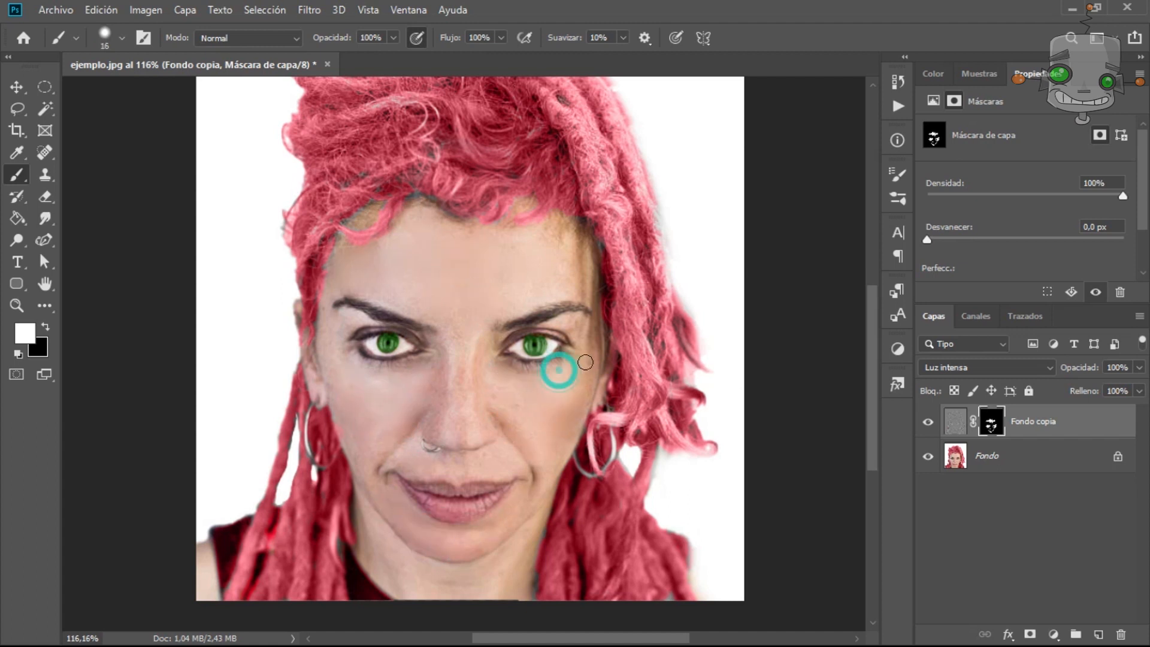
{"action": "scroll", "coordinate": [464, 386], "scroll_direction": "up", "scroll_amount": 3}
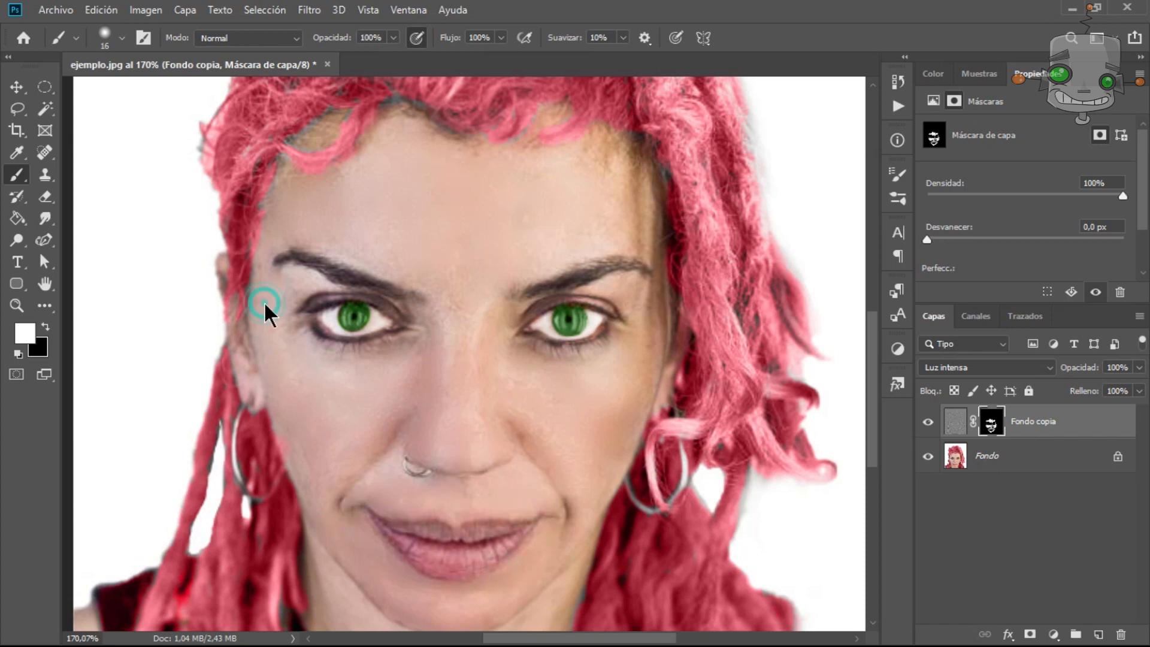
{"action": "key", "text": "ctrl+0"}
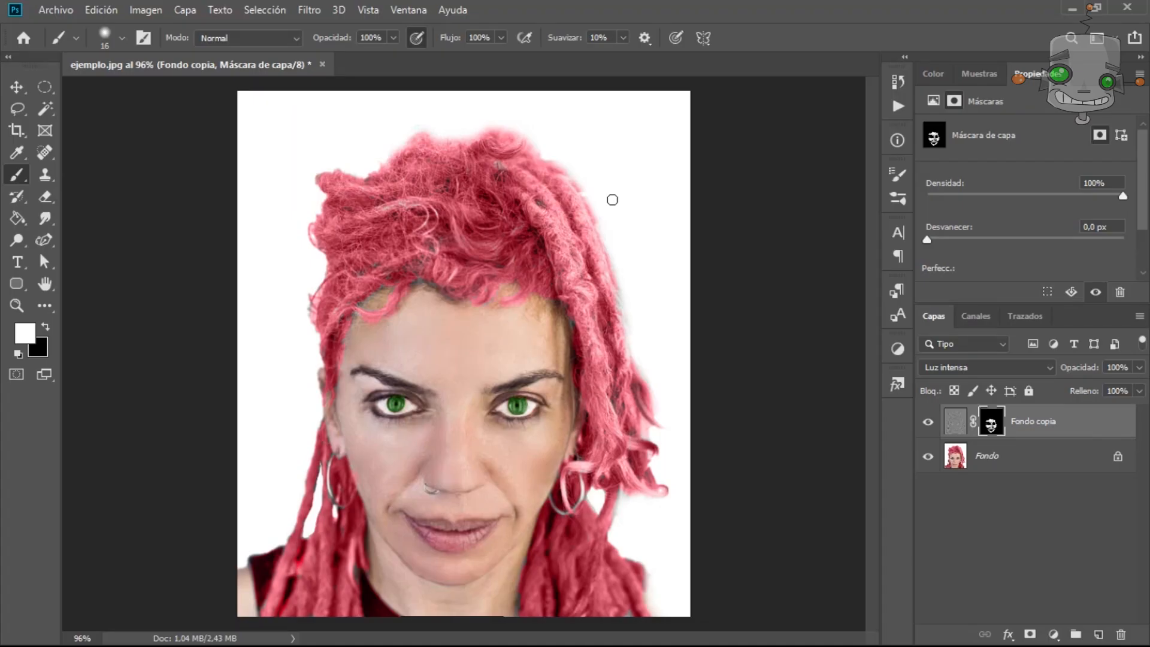
{"action": "key", "text": "ctrl+o"}
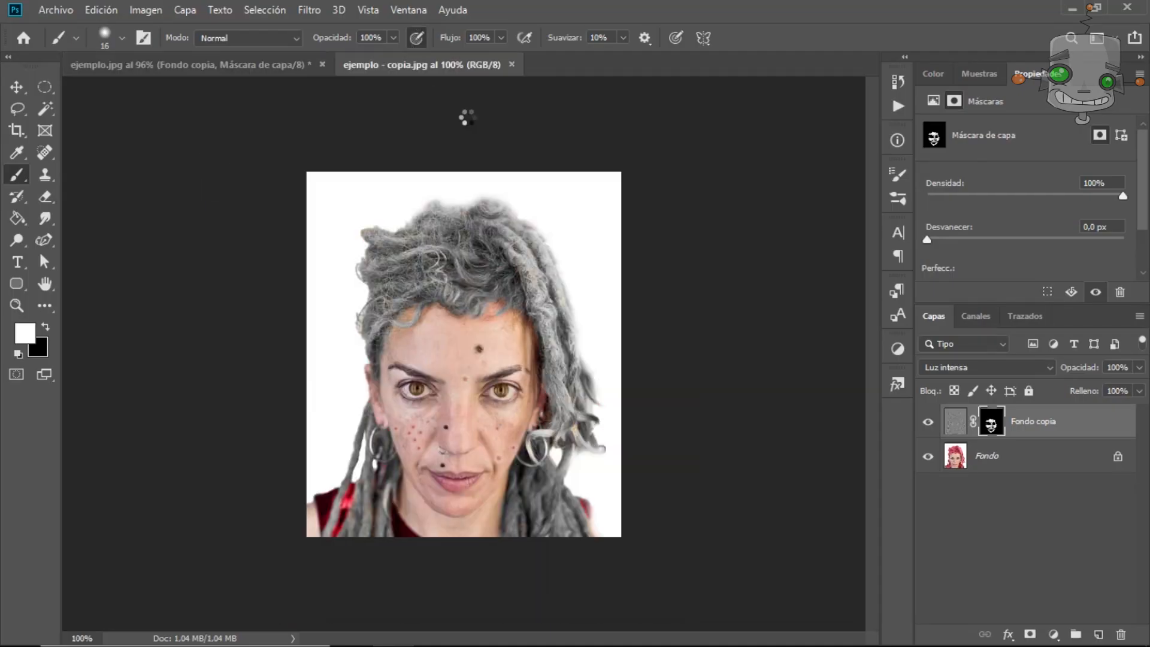
{"action": "left_click_drag", "start_coordinate": [464, 65], "coordinate": [786, 102]}
{"action": "left_click_drag", "start_coordinate": [999, 491], "coordinate": [1138, 612]}
{"action": "key", "text": "ctrl+plus"}
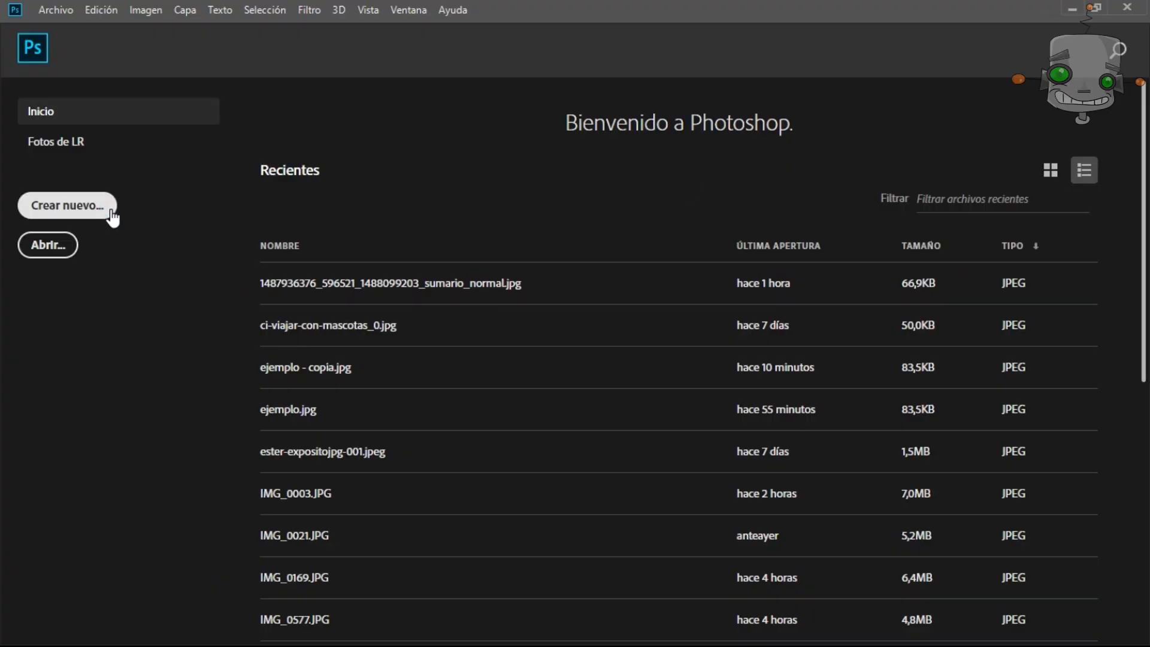
Create a new 1280 x 720 pixel document named Caratula Photoshop.
{"action": "left_click", "coordinate": [112, 218]}
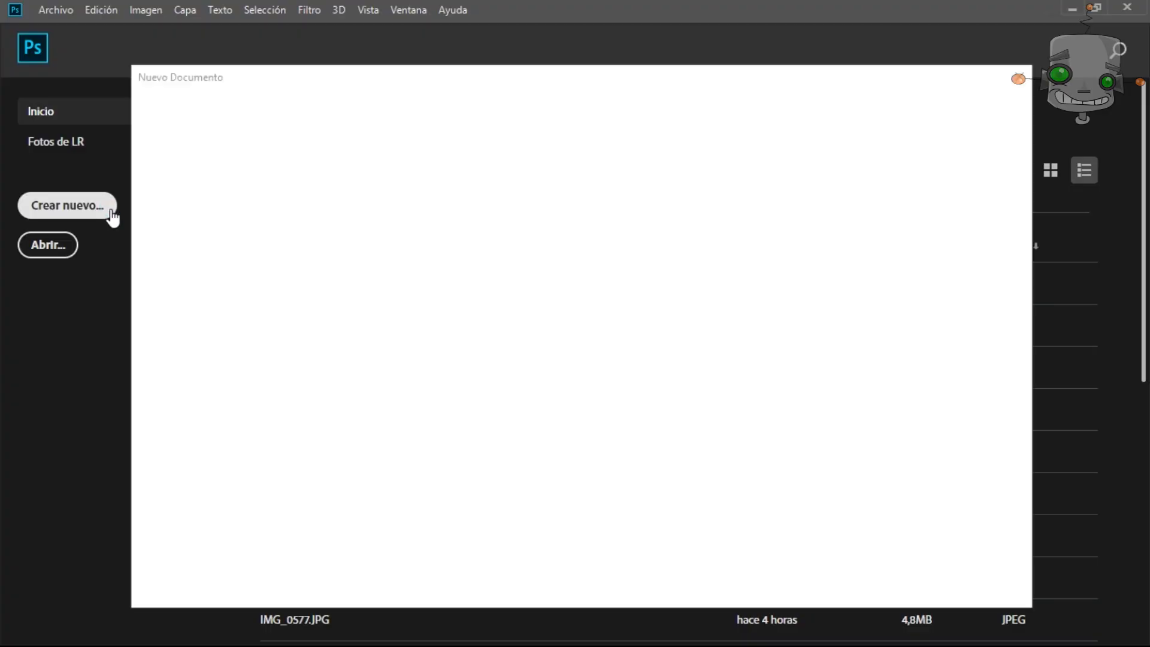
{"action": "left_click", "coordinate": [859, 178]}
{"action": "type", "text": "Caratula Photoshop"}
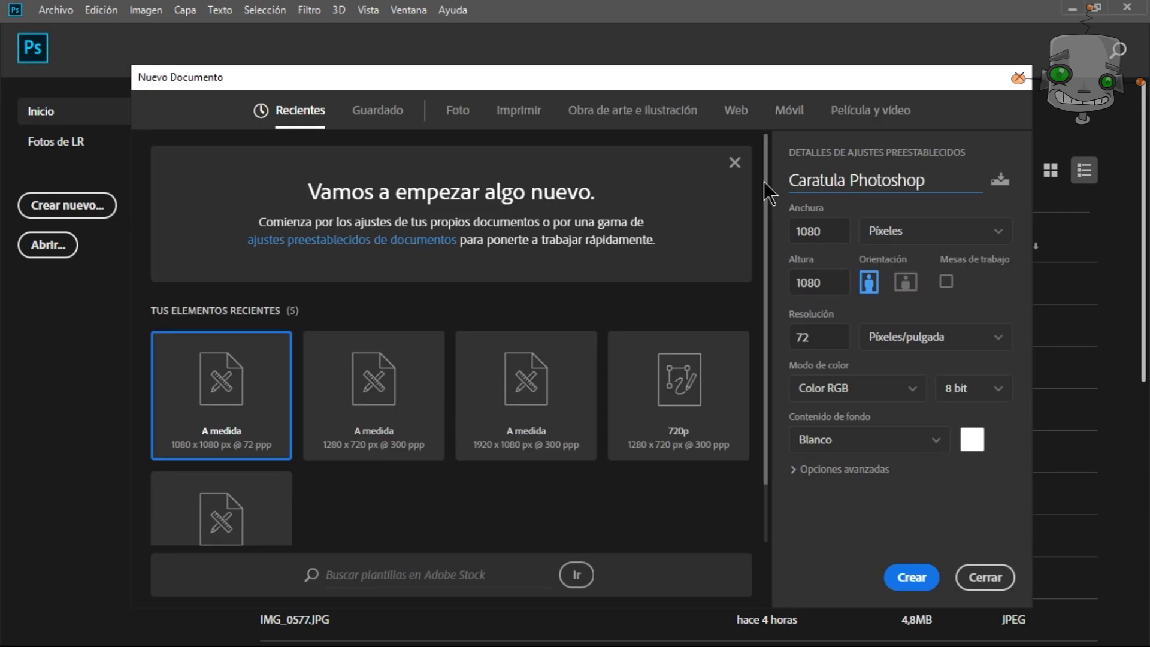
{"action": "left_click", "coordinate": [780, 228]}
{"action": "type", "text": "1280"}
{"action": "key", "text": "Tab"}
{"action": "type", "text": "720"}
{"action": "left_click", "coordinate": [902, 588]}
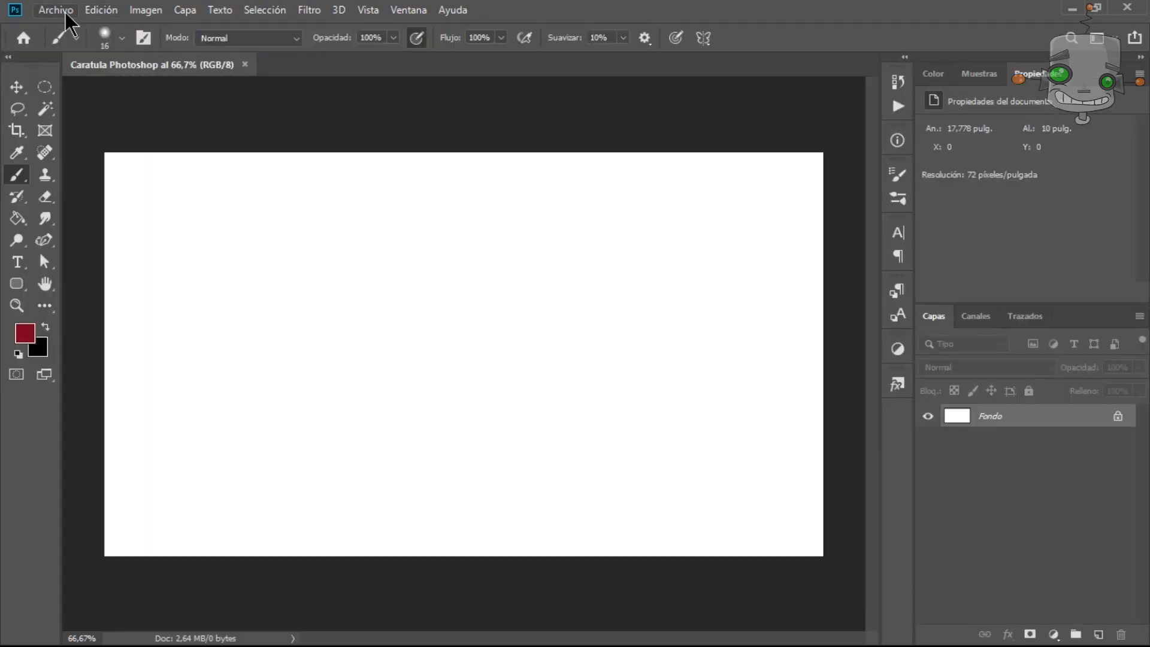
Place the Adobe Photoshop logo image as an embedded object, scale it, and hide the background layer.
{"action": "left_click", "coordinate": [65, 13]}
{"action": "left_click", "coordinate": [101, 328]}
{"action": "double_click", "coordinate": [303, 350]}
{"action": "mouse_move", "coordinate": [535, 359]}
{"action": "left_mouse_down"}
{"action": "mouse_move", "coordinate": [500, 315]}
{"action": "mouse_move", "coordinate": [629, 404]}
{"action": "mouse_move", "coordinate": [659, 393]}
{"action": "left_mouse_up"}
{"action": "left_click", "coordinate": [686, 37]}
{"action": "key", "text": "b"}
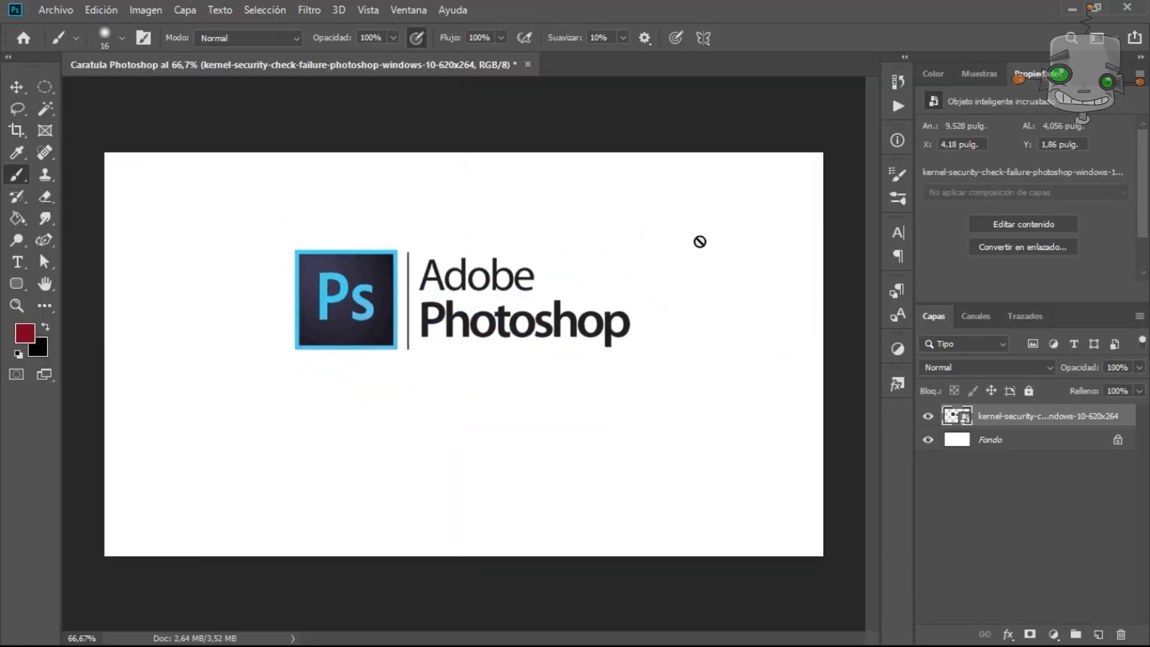
{"action": "left_click", "coordinate": [927, 440]}
{"action": "key", "text": "w"}
{"action": "left_click", "coordinate": [539, 257]}
{"action": "key", "text": "ctrl+d"}
{"action": "key", "text": "v"}
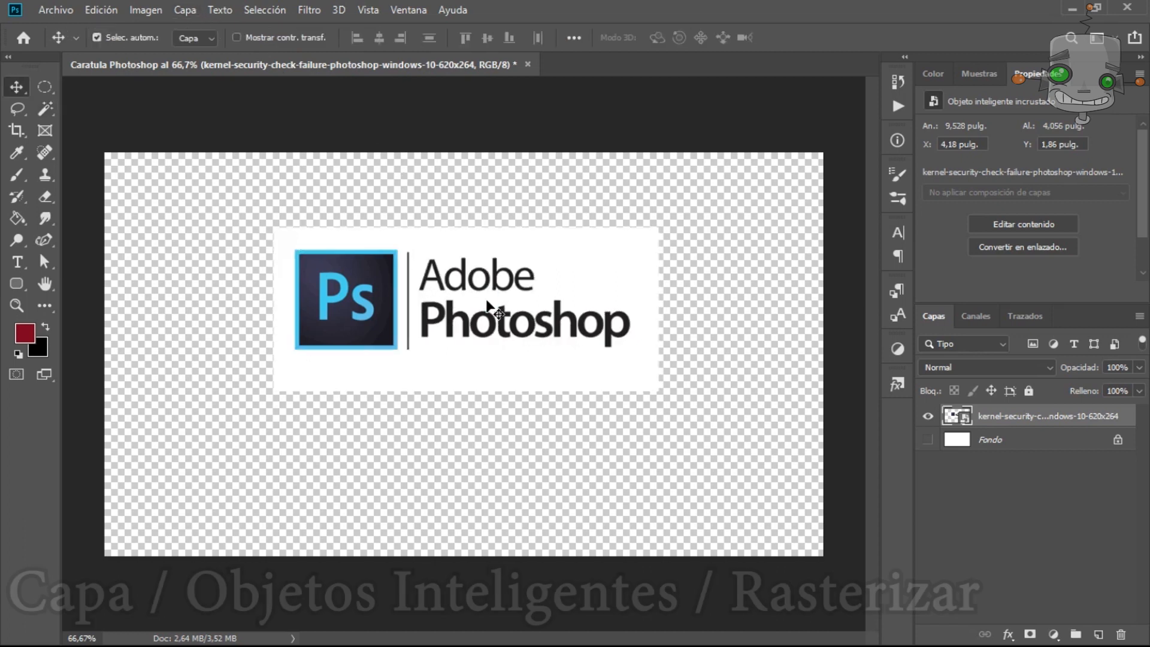
Rasterize the placed logo smart object layer.
{"action": "left_click", "coordinate": [159, 11]}
{"action": "mouse_move", "coordinate": [175, 16]}
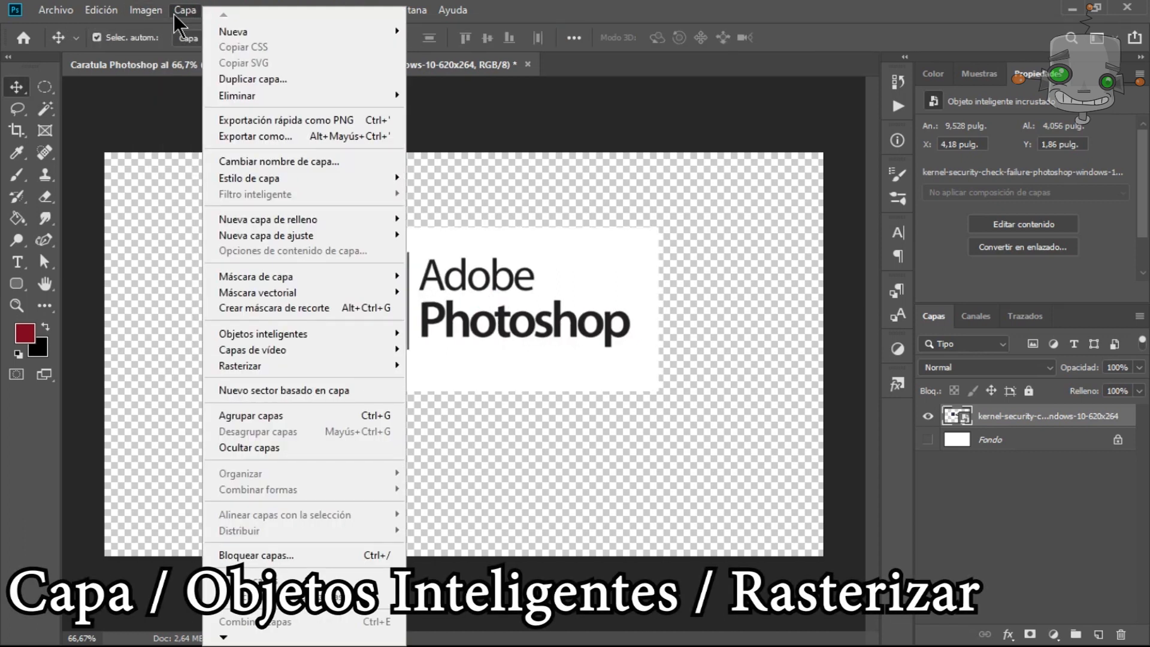
{"action": "mouse_move", "coordinate": [382, 331]}
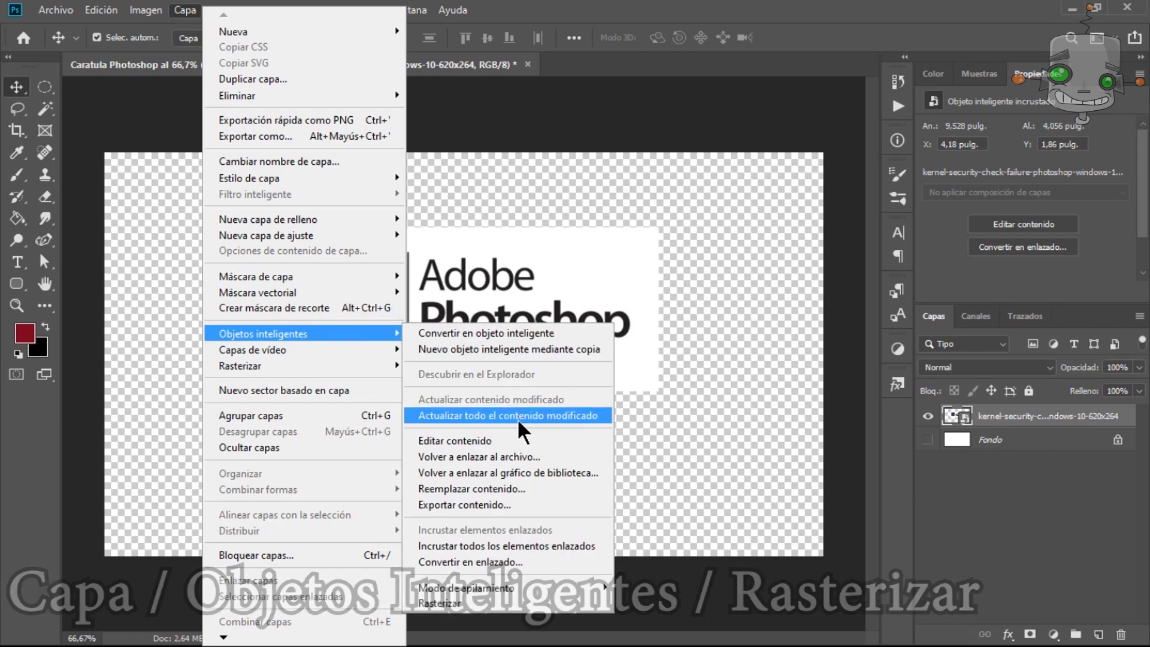
{"action": "left_click", "coordinate": [490, 601]}
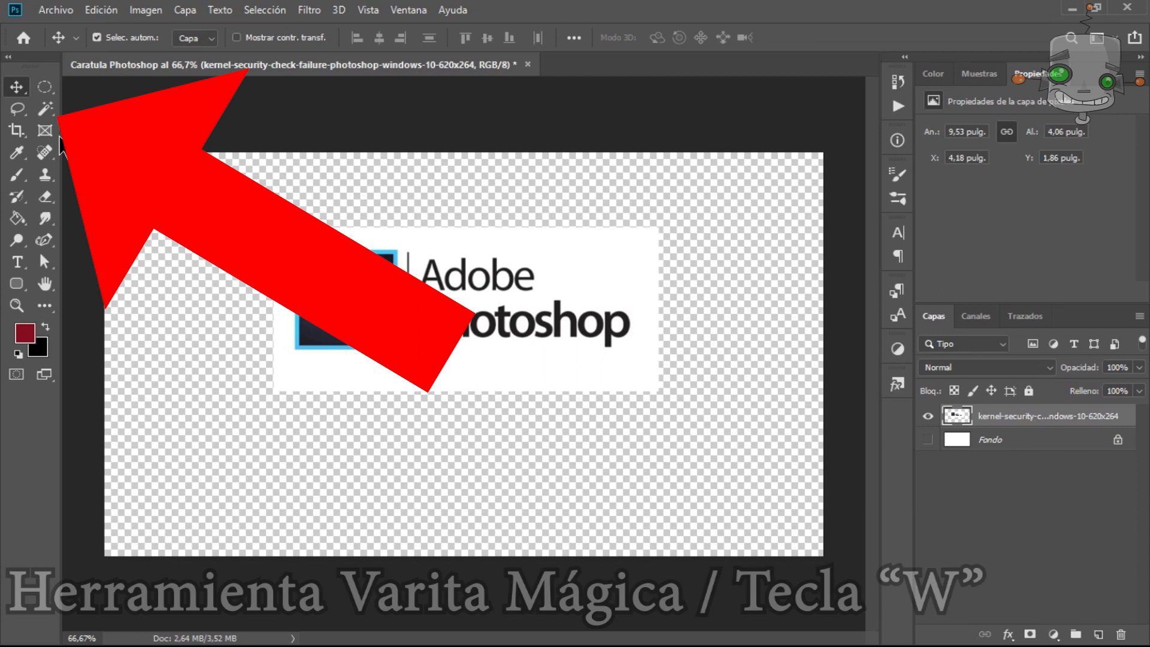
Select the logo's white background with the Magic Wand and delete it.
{"action": "left_click", "coordinate": [41, 106]}
{"action": "left_click", "coordinate": [141, 126]}
{"action": "left_click", "coordinate": [553, 255]}
{"action": "key", "text": "Delete"}
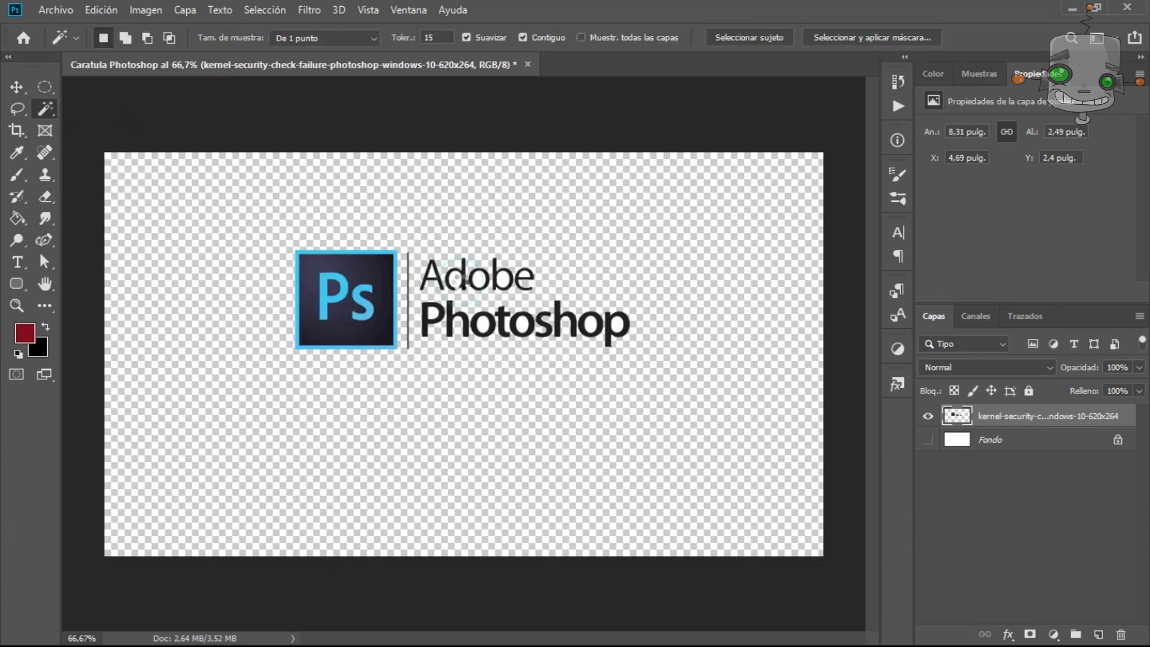
Rename the logo layer to Photoshop Logo.
{"action": "key", "text": "g"}
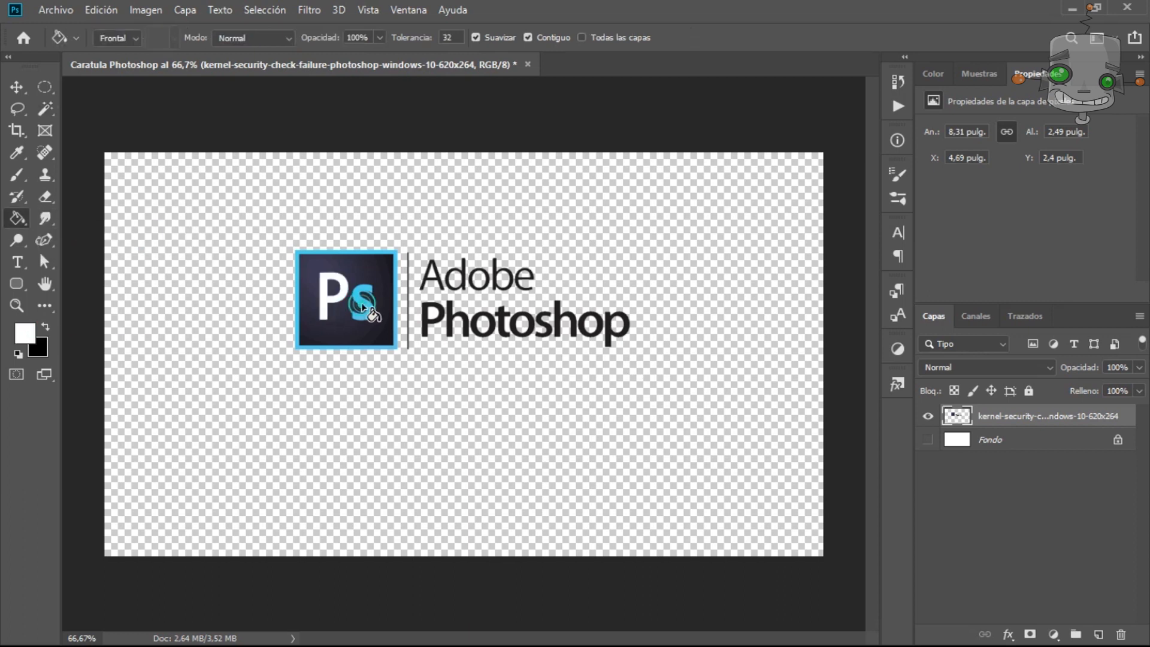
{"action": "double_click", "coordinate": [1026, 415]}
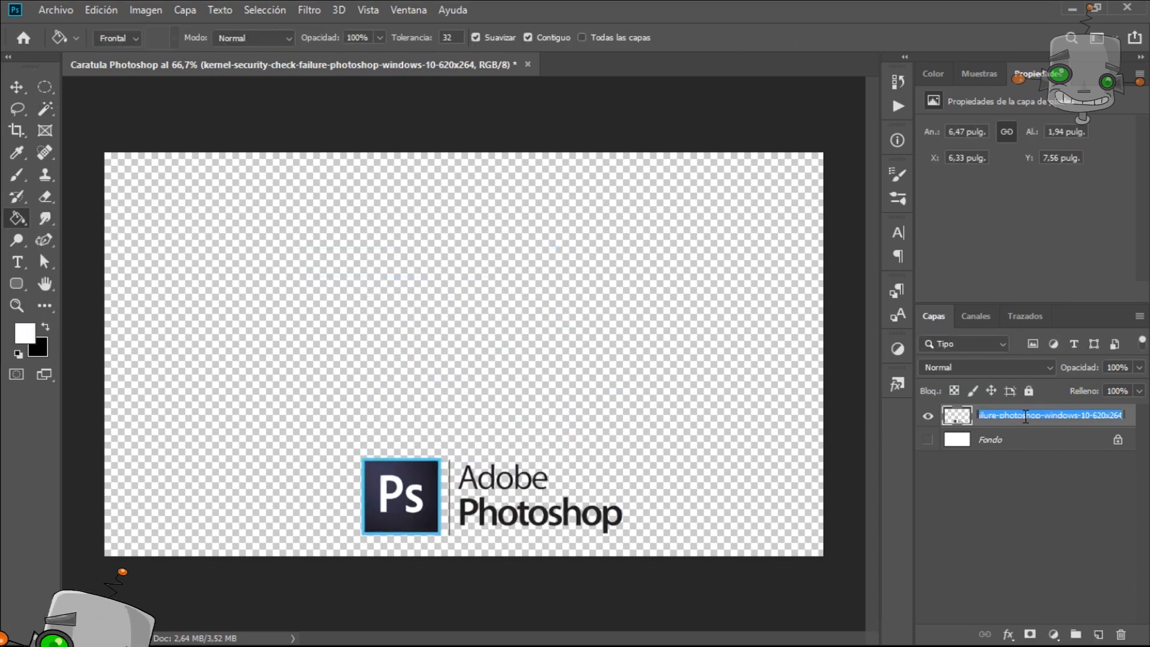
{"action": "type", "text": "Photoshop Logo"}
{"action": "key", "text": "Return"}
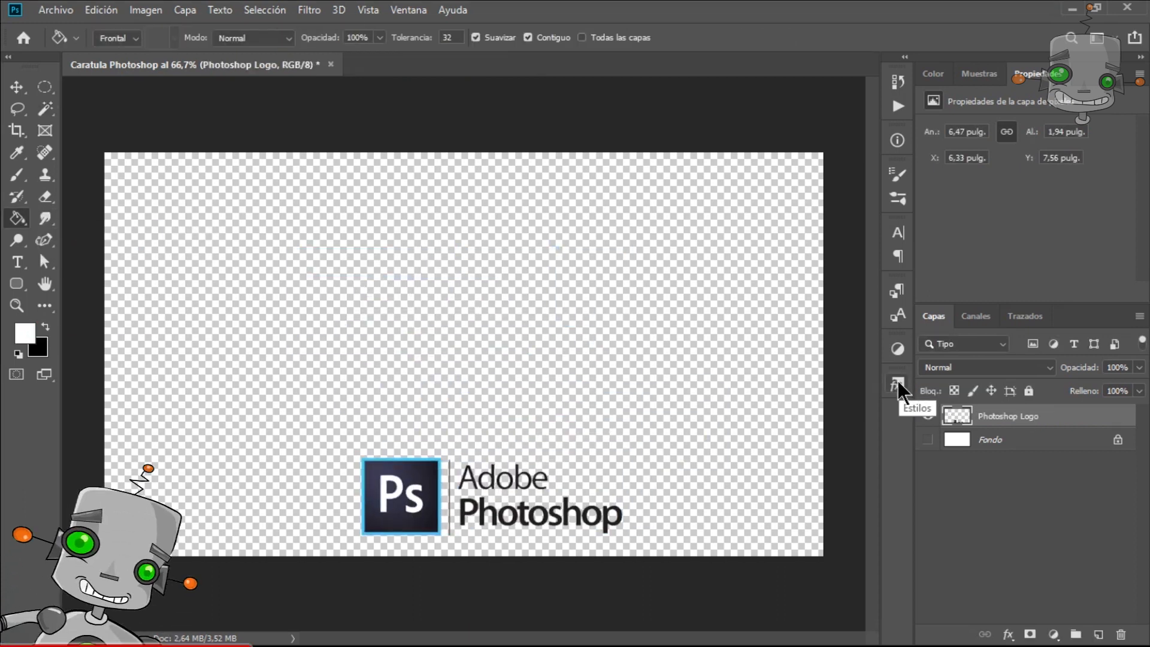
Bring the retouched woman image into the cover and scale it to fill the left half.
{"action": "left_click", "coordinate": [55, 9]}
{"action": "left_click", "coordinate": [234, 329]}
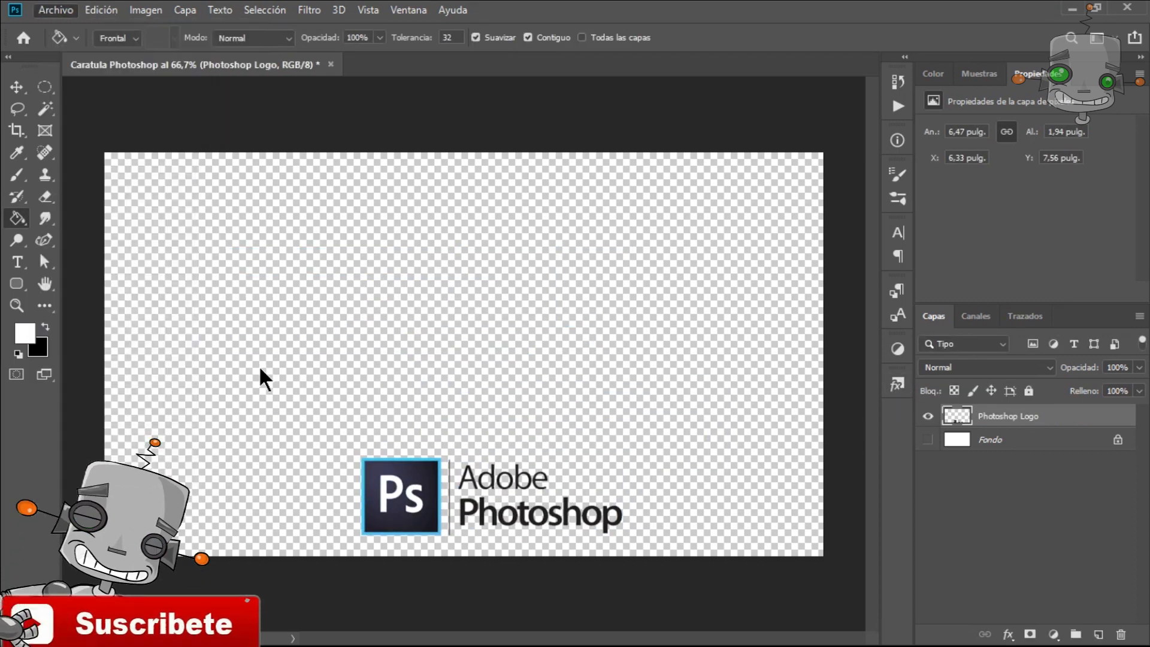
{"action": "key", "text": "Escape"}
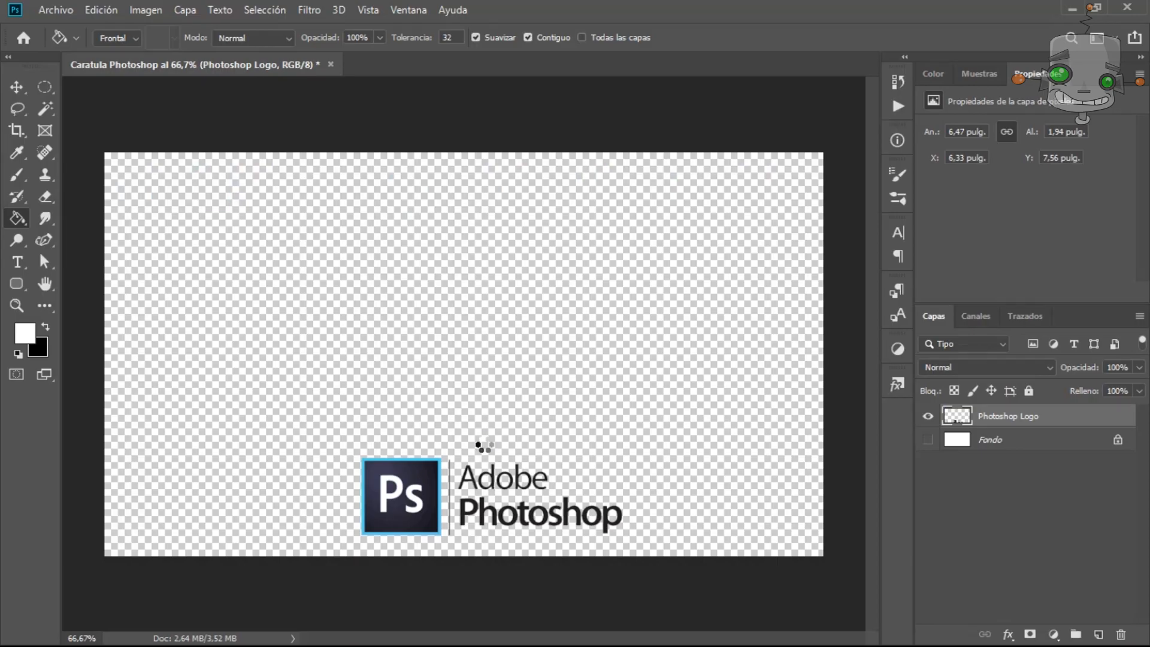
{"action": "left_click_drag", "start_coordinate": [484, 443], "coordinate": [251, 416]}
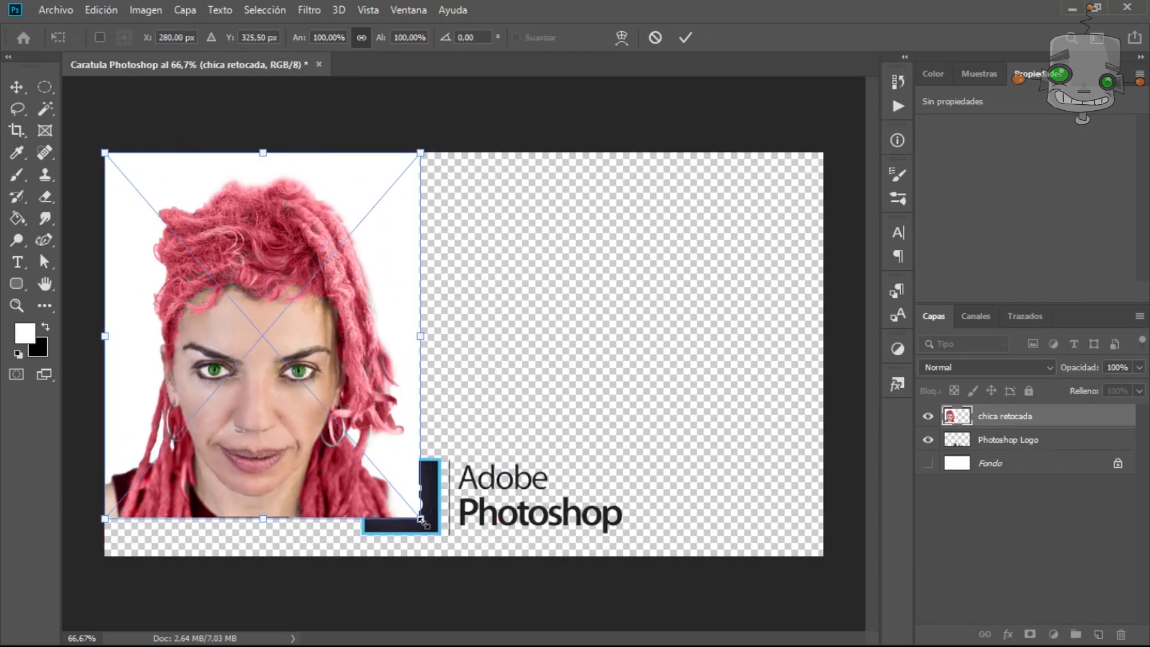
{"action": "left_click_drag", "start_coordinate": [424, 514], "coordinate": [452, 556]}
{"action": "left_click", "coordinate": [683, 44]}
Place the ejemplo - copia photo as an embedded object and position it over the right half.
{"action": "left_click", "coordinate": [56, 10]}
{"action": "left_click", "coordinate": [162, 330]}
{"action": "double_click", "coordinate": [552, 133]}
{"action": "left_click_drag", "start_coordinate": [548, 349], "coordinate": [725, 347]}
{"action": "left_click_drag", "start_coordinate": [823, 516], "coordinate": [833, 548]}
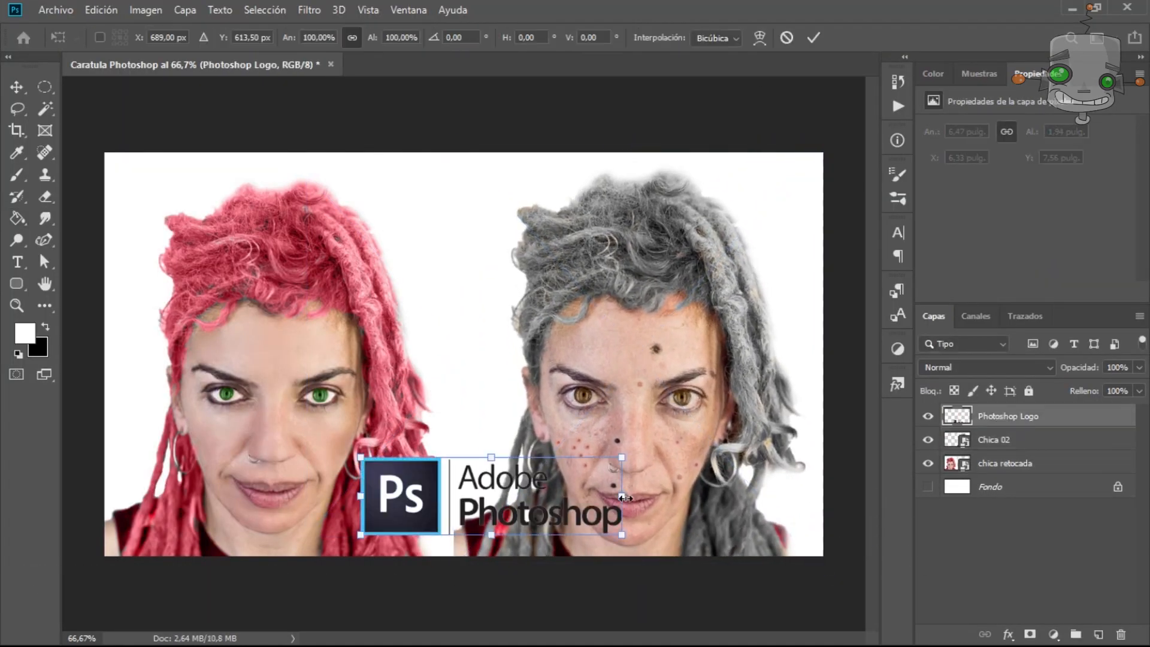
{"action": "left_click_drag", "start_coordinate": [623, 498], "coordinate": [659, 490]}
{"action": "key", "text": "Return"}
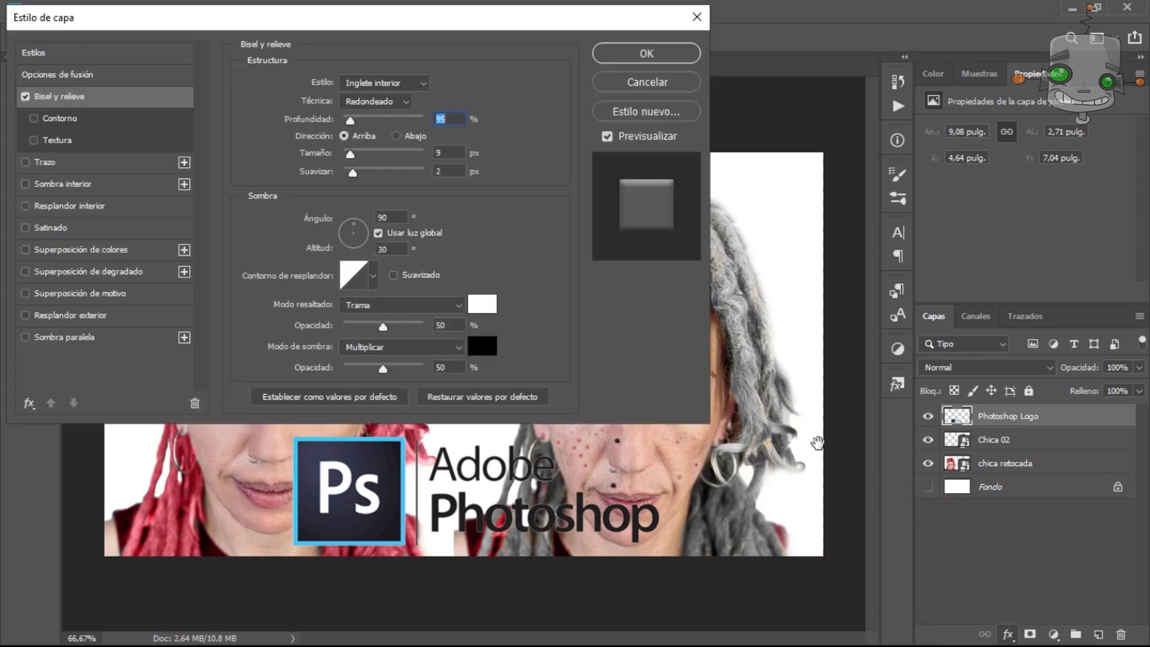
Adjust the Bevel and Emboss style settings on the Photoshop Logo layer, including depth, technique, size and softening.
{"action": "left_click_drag", "start_coordinate": [322, 22], "coordinate": [518, 31]}
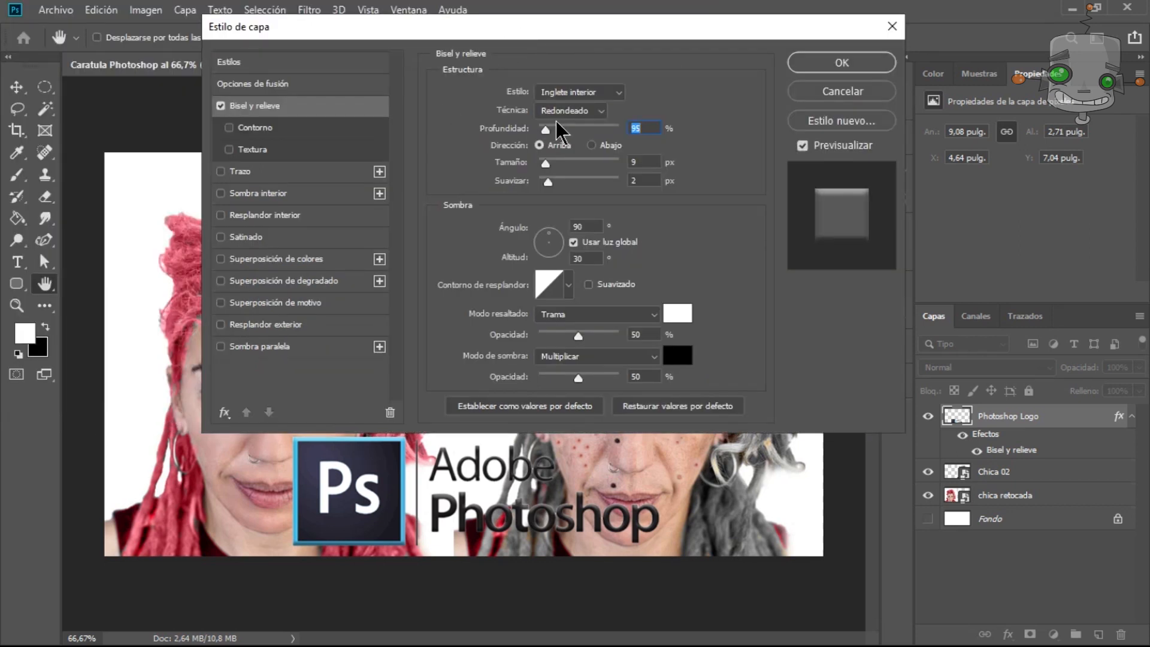
{"action": "mouse_move", "coordinate": [547, 128]}
{"action": "left_mouse_down"}
{"action": "mouse_move", "coordinate": [615, 140]}
{"action": "mouse_move", "coordinate": [521, 131]}
{"action": "mouse_move", "coordinate": [544, 130]}
{"action": "left_mouse_up"}
{"action": "left_click", "coordinate": [600, 111]}
{"action": "left_click_drag", "start_coordinate": [545, 163], "coordinate": [554, 164]}
{"action": "left_click", "coordinate": [600, 111]}
{"action": "left_click", "coordinate": [605, 92]}
{"action": "left_click", "coordinate": [603, 131]}
{"action": "left_click_drag", "start_coordinate": [548, 182], "coordinate": [592, 182]}
{"action": "left_click", "coordinate": [568, 285]}
{"action": "left_click", "coordinate": [518, 327]}
{"action": "left_click", "coordinate": [575, 349]}
{"action": "left_click_drag", "start_coordinate": [544, 130], "coordinate": [539, 132]}
Add a Drop Shadow to the logo layer's style and confirm the layer style.
{"action": "left_click", "coordinate": [222, 347]}
{"action": "left_click_drag", "start_coordinate": [593, 182], "coordinate": [526, 189]}
{"action": "left_click", "coordinate": [679, 313]}
{"action": "left_click", "coordinate": [683, 440]}
{"action": "left_click", "coordinate": [1074, 268]}
{"action": "left_click", "coordinate": [287, 347]}
{"action": "left_click_drag", "start_coordinate": [531, 207], "coordinate": [525, 212]}
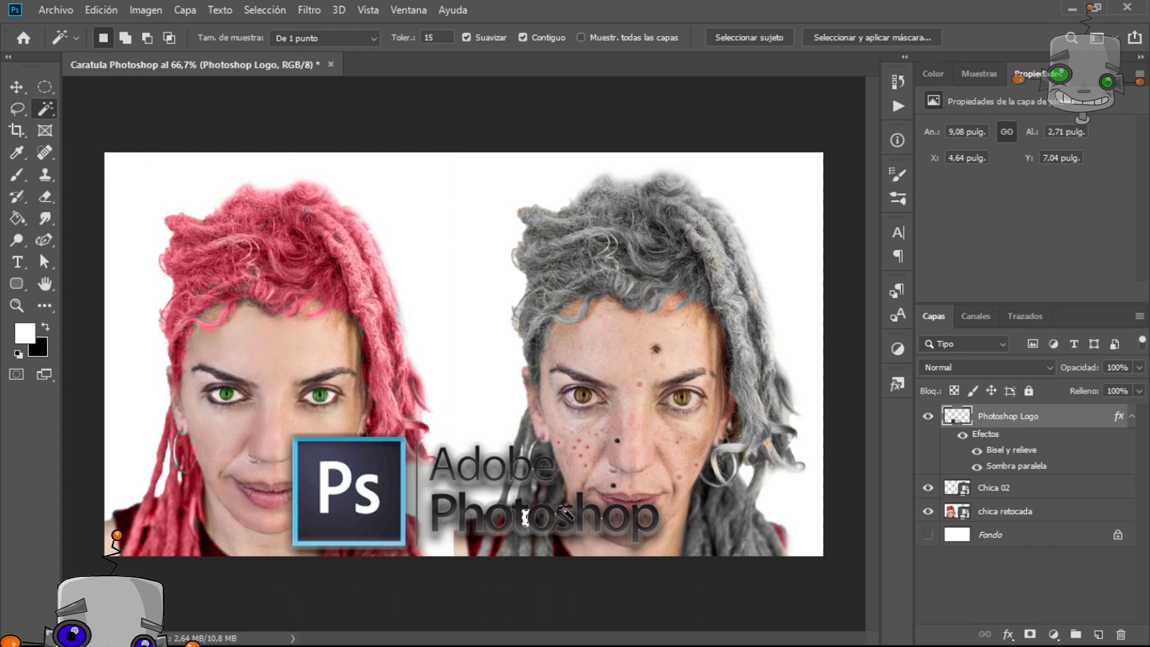
Nudge the logo slightly with the Move tool.
{"action": "scroll", "coordinate": [565, 514], "scroll_direction": "up", "scroll_amount": 11}
{"action": "scroll", "coordinate": [542, 474], "scroll_direction": "up", "scroll_amount": 3}
{"action": "scroll", "coordinate": [542, 467], "scroll_direction": "down", "scroll_amount": 13}
{"action": "left_click", "coordinate": [16, 87]}
{"action": "left_click_drag", "start_coordinate": [354, 497], "coordinate": [357, 505]}
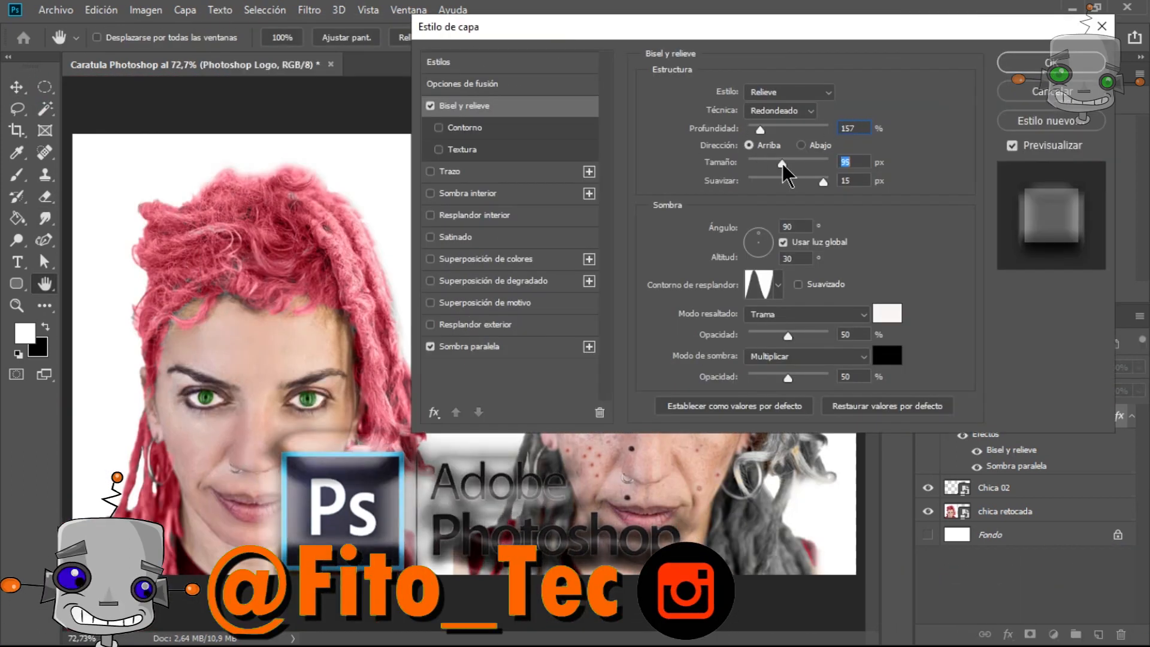
Erase the Adobe Photoshop lettering from the logo layer with the Eraser, keeping the Ps icon.
{"action": "left_click", "coordinate": [777, 285]}
{"action": "left_click", "coordinate": [830, 196]}
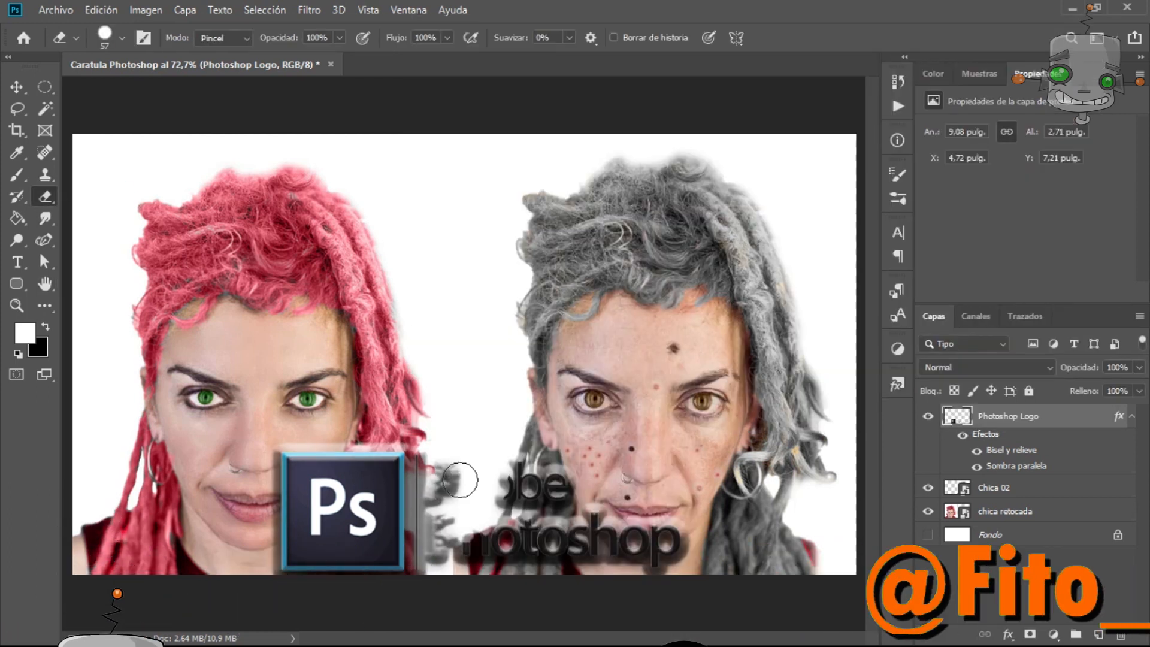
{"action": "left_click_drag", "start_coordinate": [599, 527], "coordinate": [806, 478]}
Start a text layer beside the Ps icon and set the text colour to black.
{"action": "left_click", "coordinate": [17, 261]}
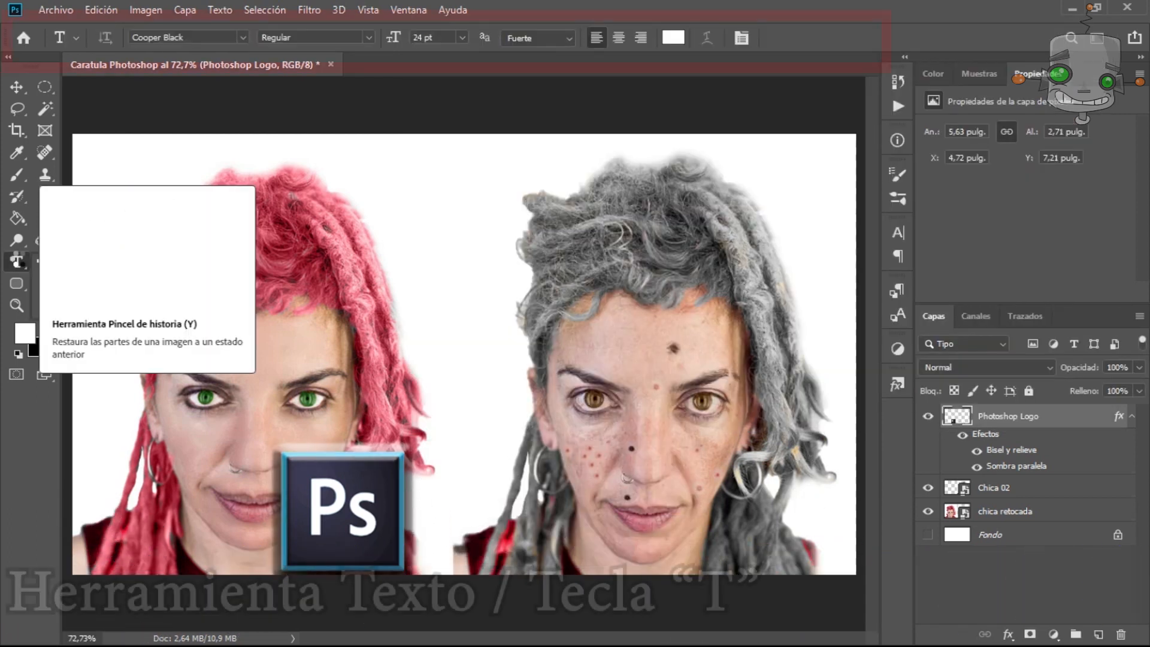
{"action": "left_click", "coordinate": [430, 499]}
{"action": "key", "text": "ctrl+a"}
{"action": "left_click", "coordinate": [673, 37]}
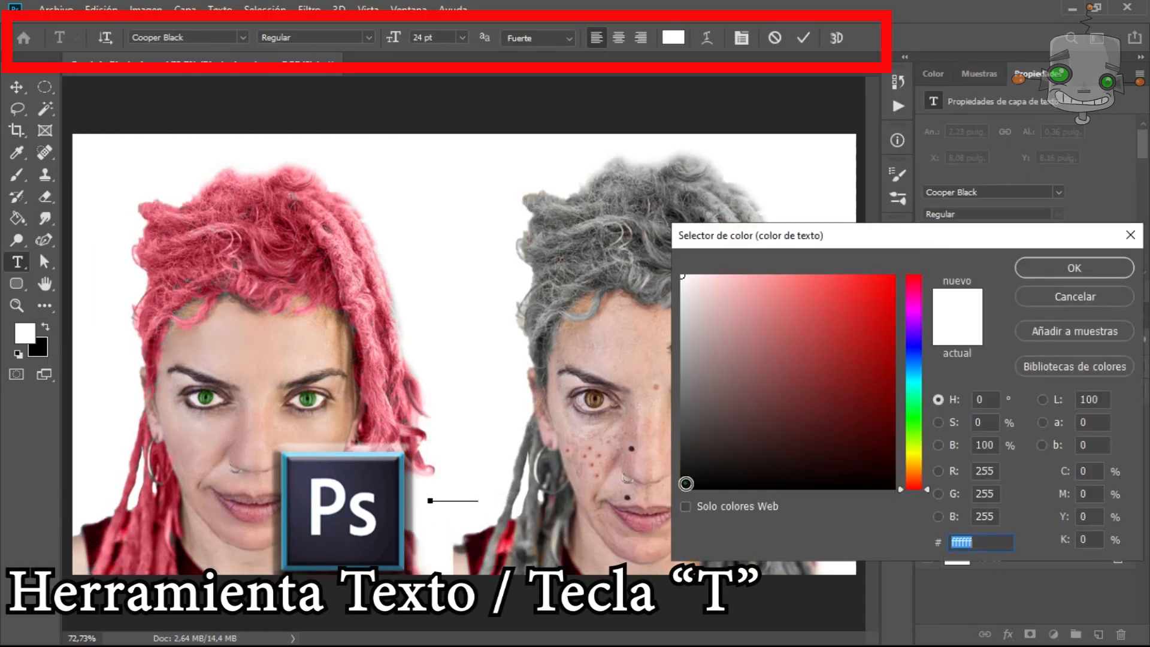
{"action": "left_click", "coordinate": [685, 483]}
{"action": "left_click", "coordinate": [1073, 268]}
Set the text Adobe PHOTOSHOP to Geometr415 Blk BT at 72 pt and move it beside the icon.
{"action": "key", "text": "BackSpace"}
{"action": "key", "text": "ctrl+a"}
{"action": "left_click", "coordinate": [462, 37]}
{"action": "left_click", "coordinate": [444, 251]}
{"action": "left_click", "coordinate": [243, 37]}
{"action": "left_click_drag", "start_coordinate": [460, 187], "coordinate": [460, 263]}
{"action": "left_click", "coordinate": [384, 336]}
{"action": "left_click", "coordinate": [805, 36]}
{"action": "key", "text": "v"}
{"action": "left_click_drag", "start_coordinate": [520, 498], "coordinate": [505, 498]}
Add an Outer Glow effect to the text layer with opacity at 100%.
{"action": "left_click", "coordinate": [1008, 634]}
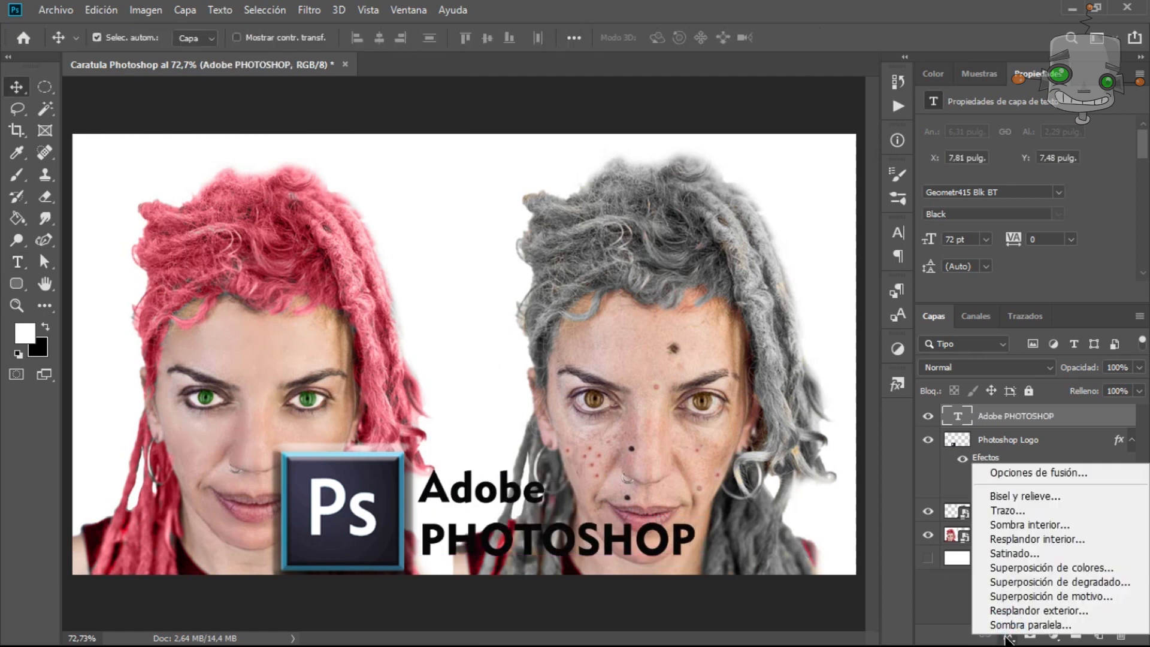
{"action": "left_click", "coordinate": [1018, 608]}
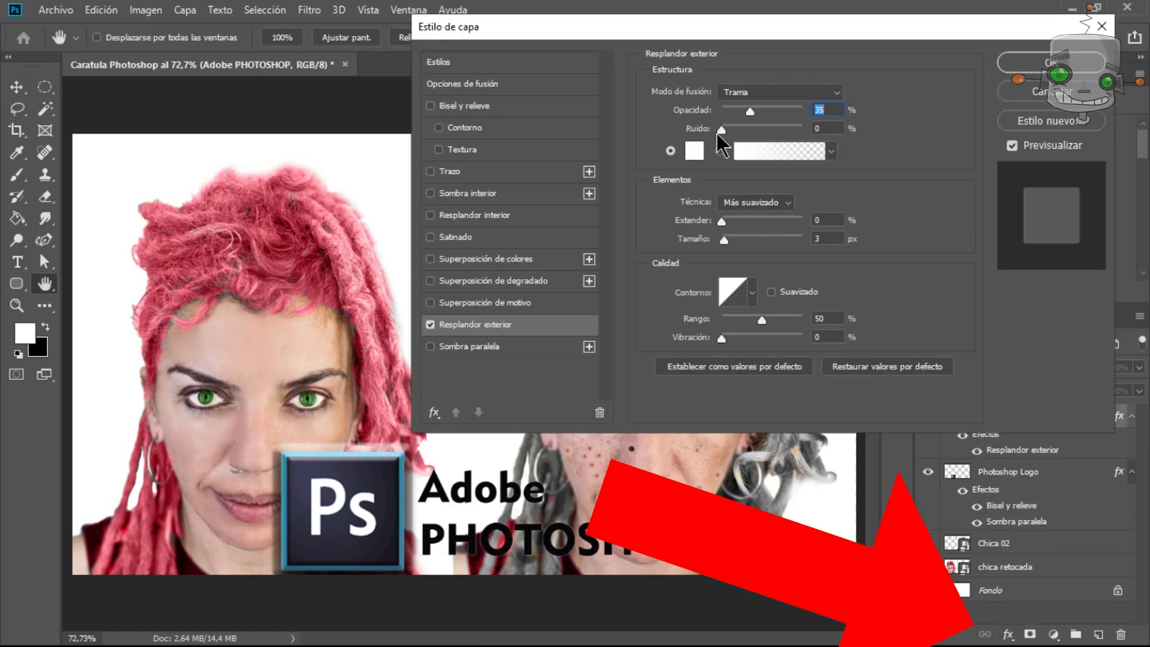
{"action": "left_click_drag", "start_coordinate": [750, 112], "coordinate": [728, 131]}
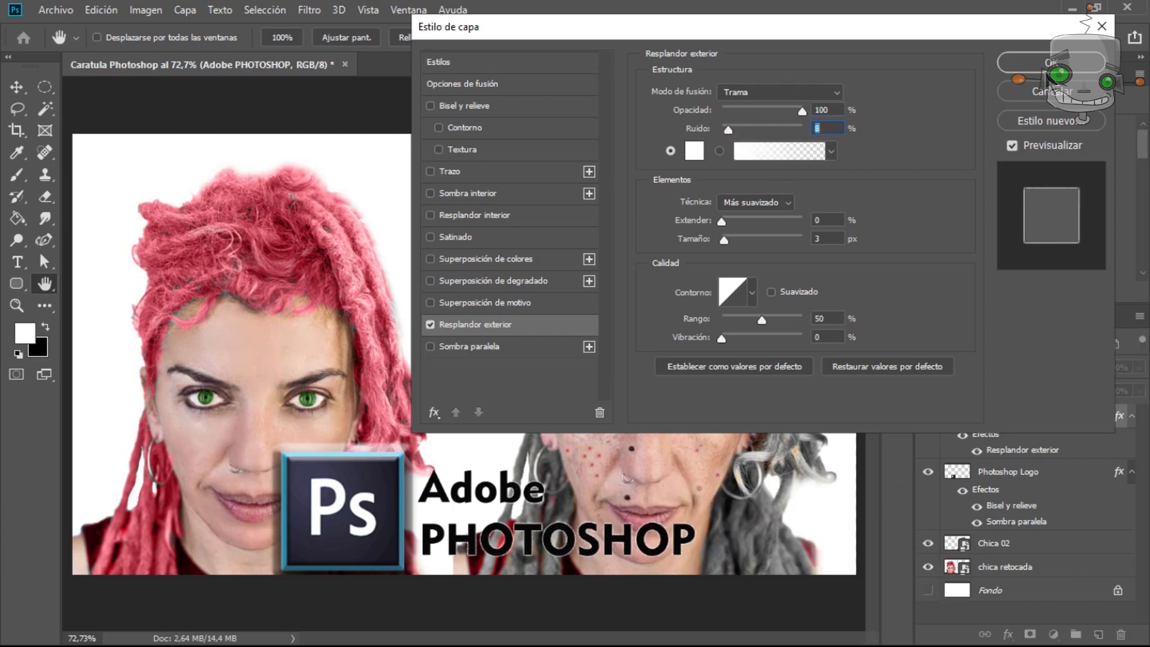
{"action": "left_click", "coordinate": [1051, 62]}
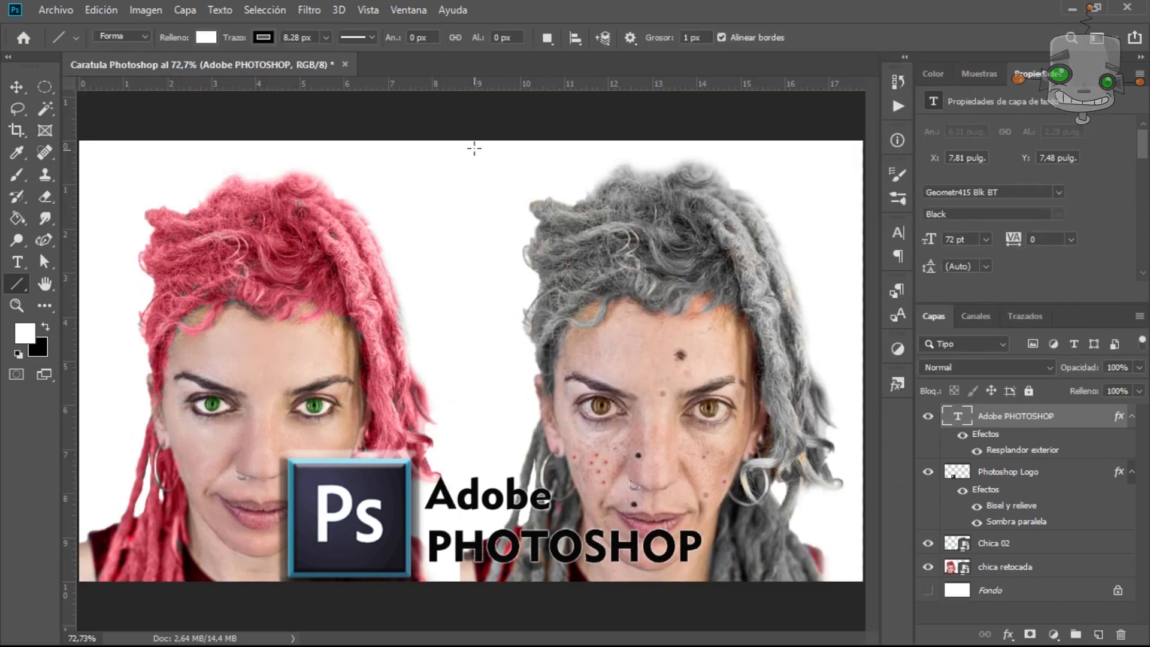
Draw a vertical black line down the middle of the cover with the Line tool, 8 px wide.
{"action": "left_click_drag", "start_coordinate": [477, 140], "coordinate": [478, 476]}
{"action": "left_click", "coordinate": [206, 38]}
{"action": "left_click", "coordinate": [124, 125]}
{"action": "left_click", "coordinate": [404, 85]}
{"action": "left_click", "coordinate": [431, 37]}
{"action": "type", "text": "8"}
{"action": "key", "text": "Return"}
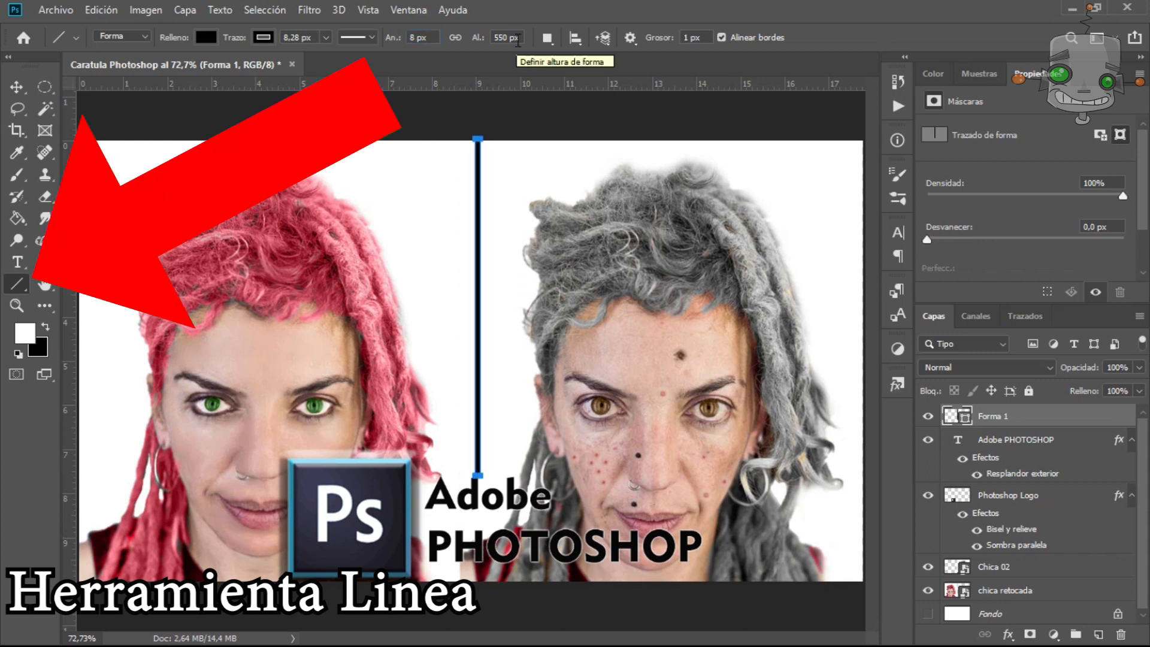
{"action": "key", "text": "Return"}
Nudge the text layer into position with the arrow keys.
{"action": "key", "text": "v"}
{"action": "left_click", "coordinate": [637, 547]}
{"action": "key", "text": "shift+Right"}
{"action": "key", "text": "shift+Up"}
{"action": "key", "text": "Down"}
{"action": "key", "text": "Left"}
{"action": "key", "text": "Left"}
{"action": "key", "text": "Right"}
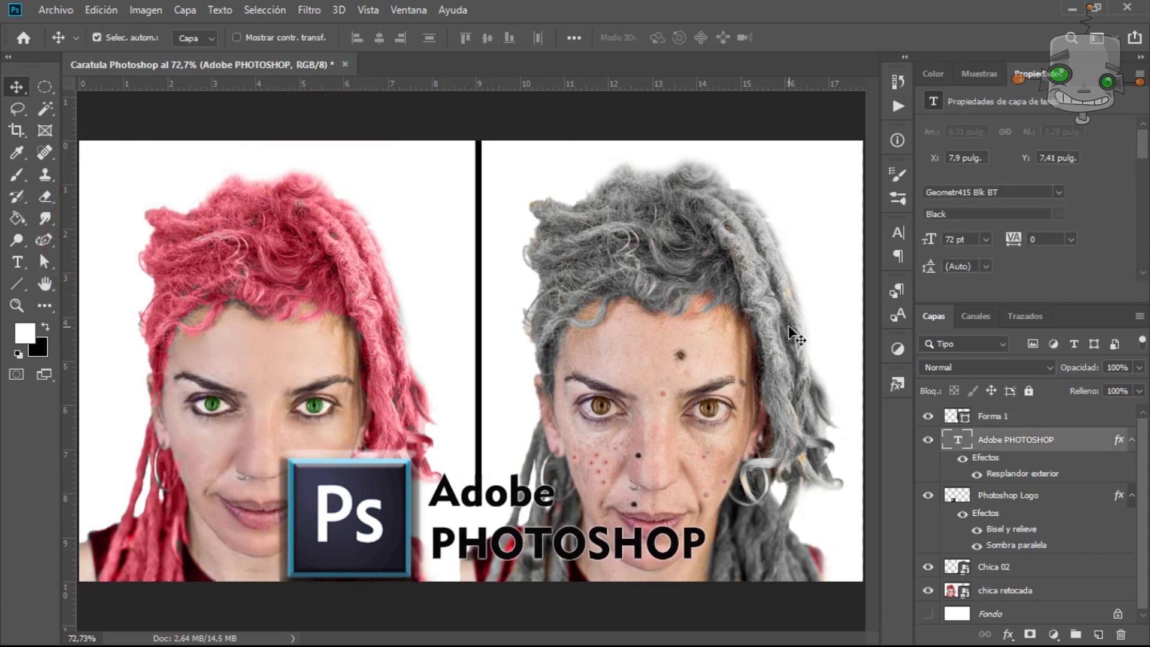
Move the flecha layer to the top and outline a curved arrow on it with a 7 px black brush.
{"action": "left_click", "coordinate": [17, 175]}
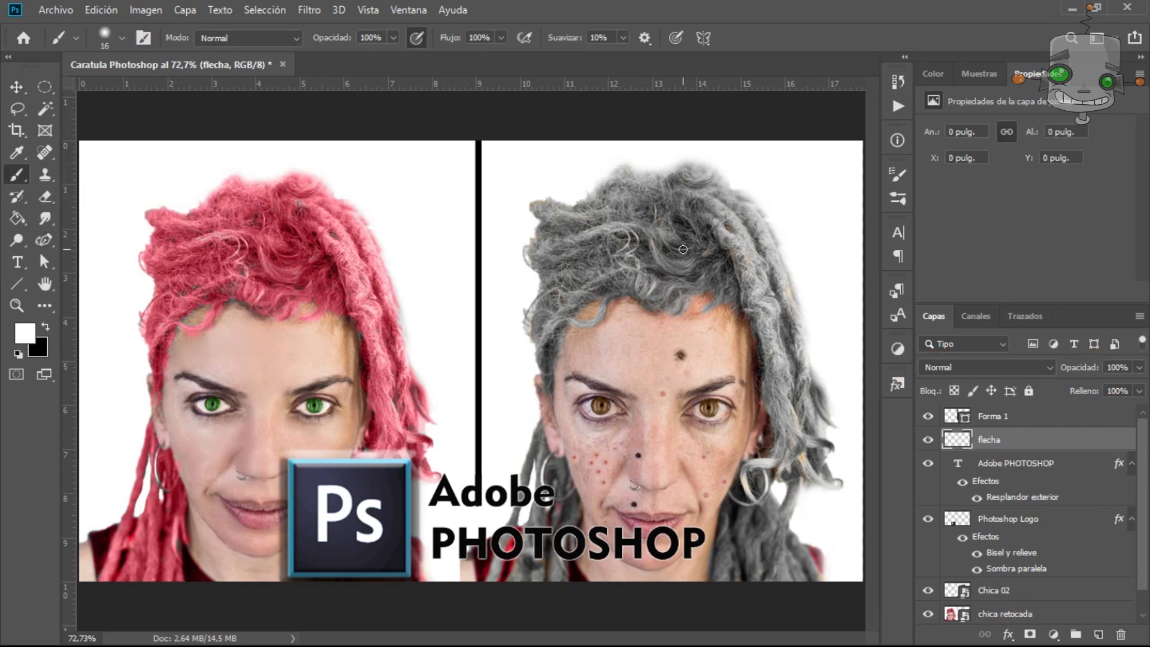
{"action": "key", "text": "ctrl+bracketright"}
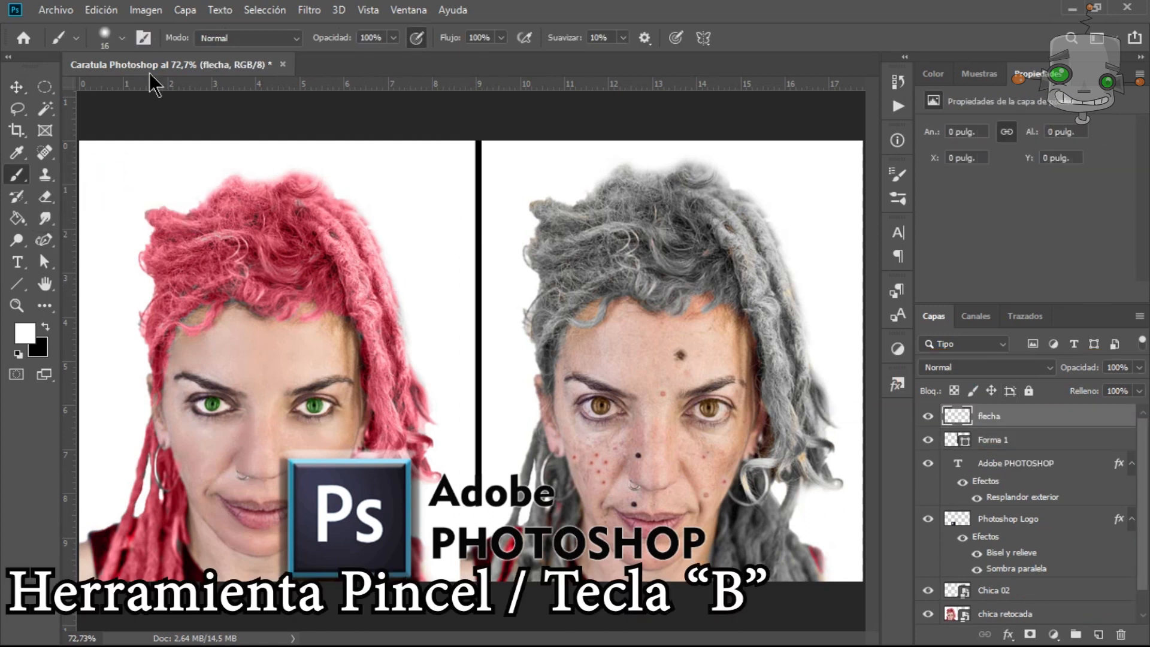
{"action": "key", "text": "x"}
{"action": "left_click", "coordinate": [122, 38]}
{"action": "left_click_drag", "start_coordinate": [99, 96], "coordinate": [95, 96]}
{"action": "left_click", "coordinate": [451, 198]}
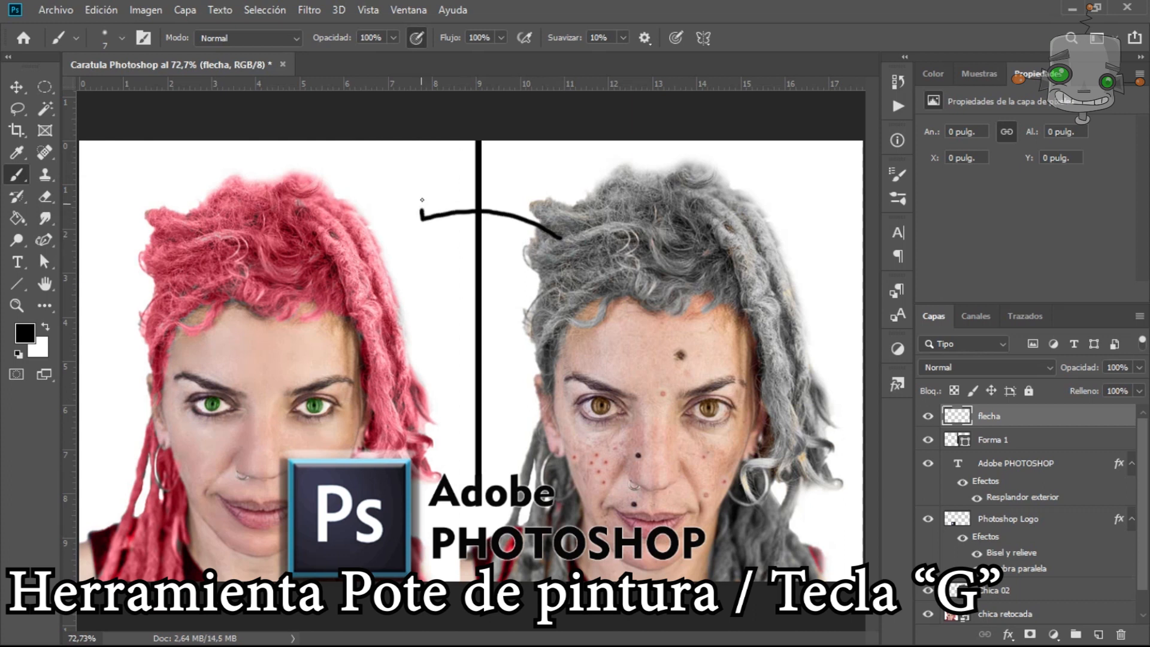
Set the foreground colour to yellow and fill the arrow with the Paint Bucket.
{"action": "left_click", "coordinate": [24, 333]}
{"action": "left_click", "coordinate": [891, 288]}
{"action": "left_click", "coordinate": [1025, 267]}
{"action": "left_click", "coordinate": [17, 218]}
{"action": "left_click", "coordinate": [95, 234]}
{"action": "left_click", "coordinate": [479, 240]}
Apply Bevel and Emboss and Drop Shadow styles to the arrow layer.
{"action": "left_click", "coordinate": [1009, 635]}
{"action": "left_click", "coordinate": [1019, 495]}
{"action": "left_click_drag", "start_coordinate": [500, 31], "coordinate": [724, 239]}
{"action": "left_click_drag", "start_coordinate": [723, 239], "coordinate": [670, 182]}
{"action": "left_click_drag", "start_coordinate": [909, 319], "coordinate": [909, 319]}
{"action": "left_click_drag", "start_coordinate": [779, 188], "coordinate": [492, 106]}
{"action": "left_click", "coordinate": [603, 407]}
{"action": "left_click", "coordinate": [865, 142]}
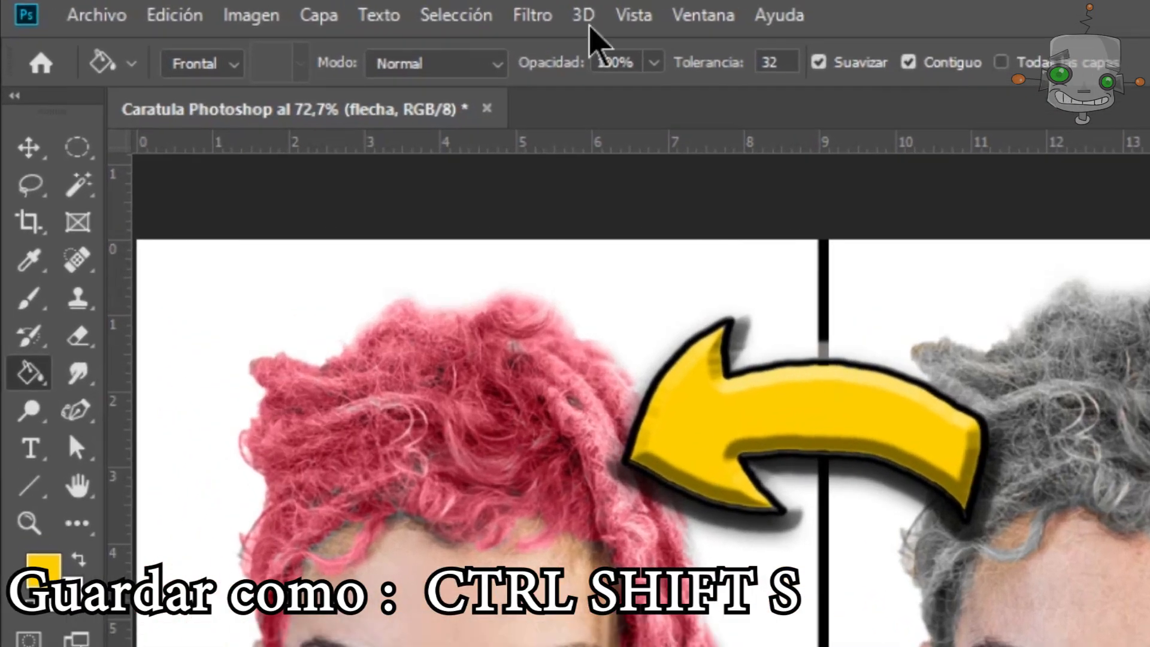
Save the cover as a JPEG file named Caratula Photoshop.
{"action": "left_click", "coordinate": [56, 9]}
{"action": "left_click", "coordinate": [54, 184]}
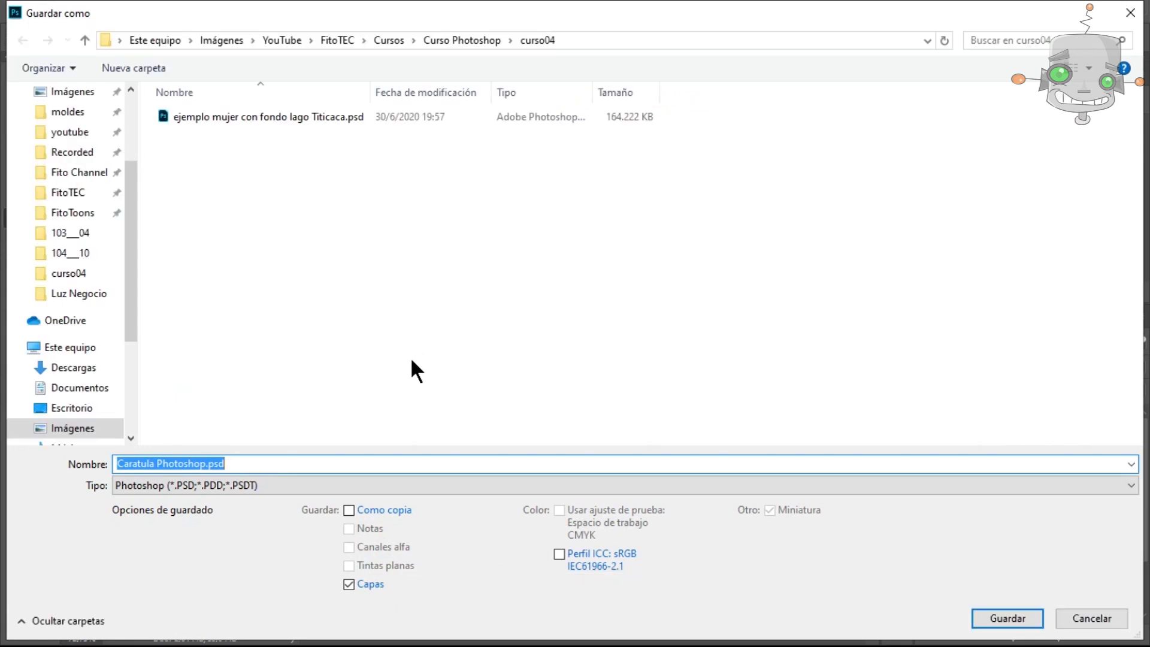
{"action": "left_click", "coordinate": [426, 485]}
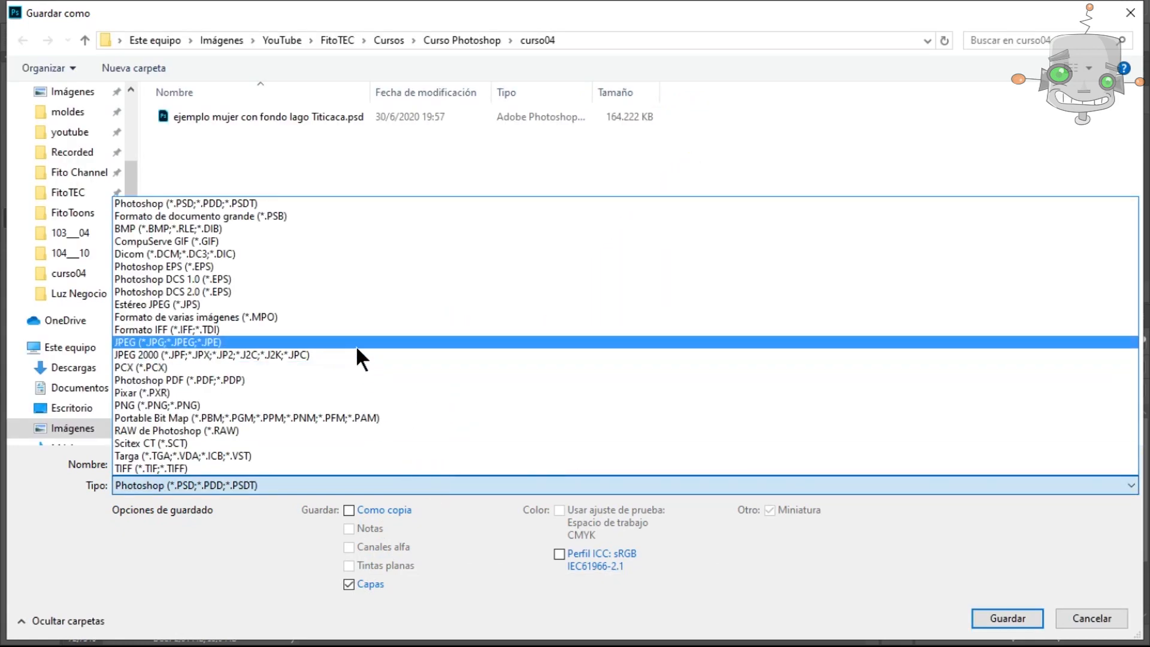
{"action": "left_click", "coordinate": [355, 343]}
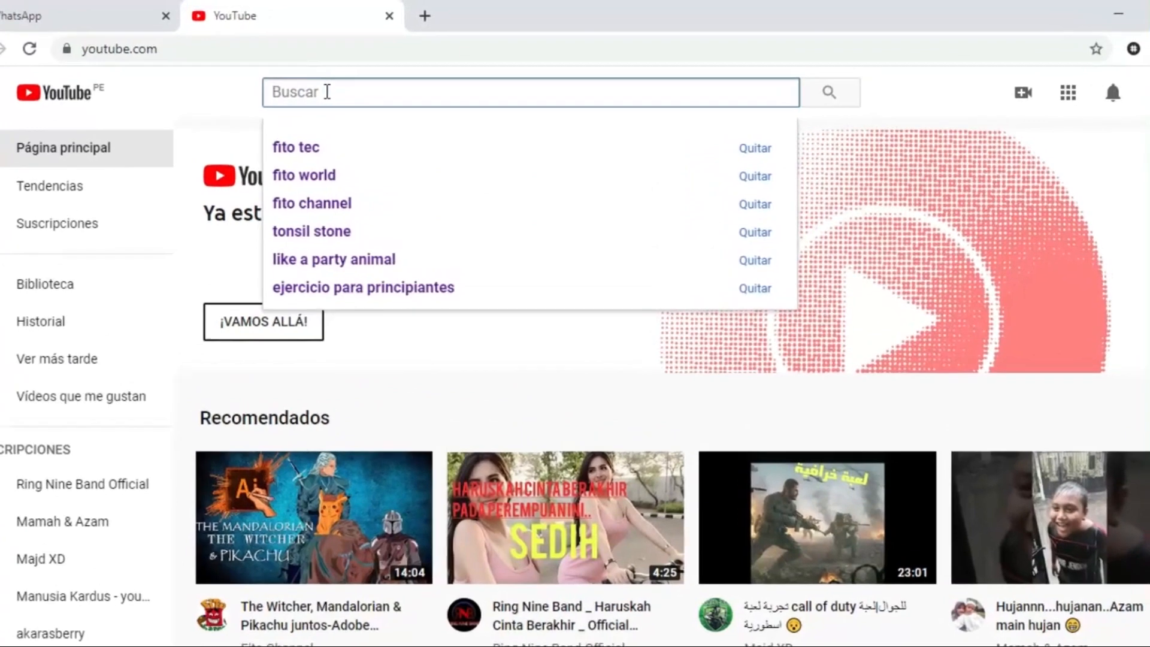
Switch to YouTube in the browser, search for Fito Tec and subscribe to the channel.
{"action": "type", "text": "F"}
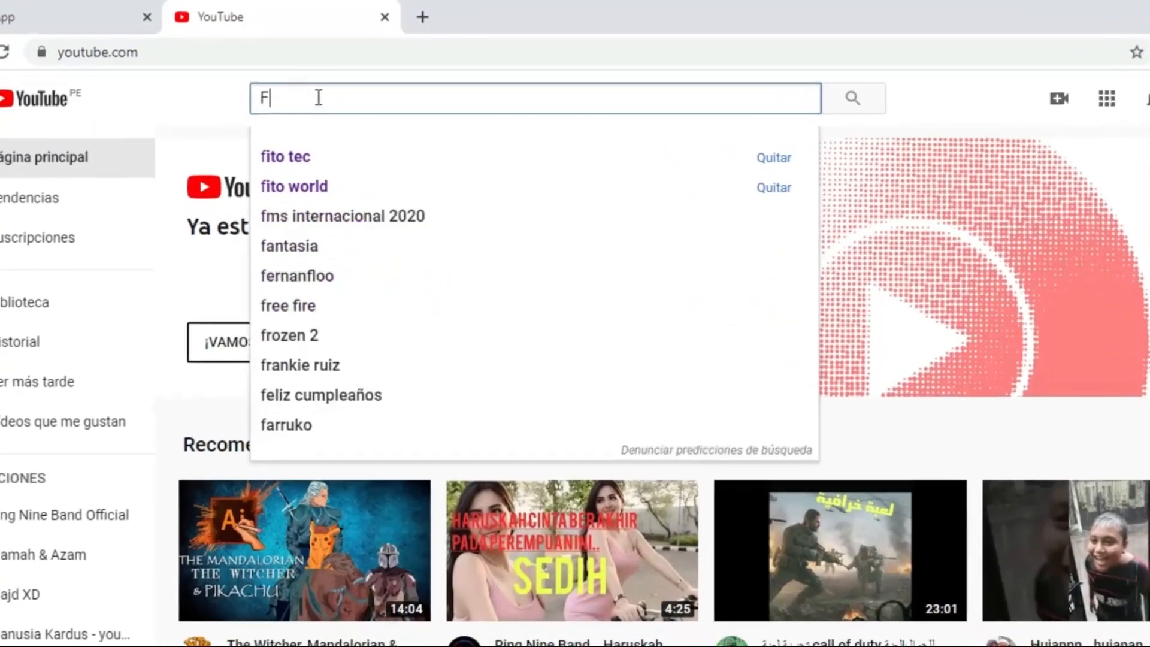
{"action": "type", "text": "ito Tec"}
{"action": "key", "text": "Return"}
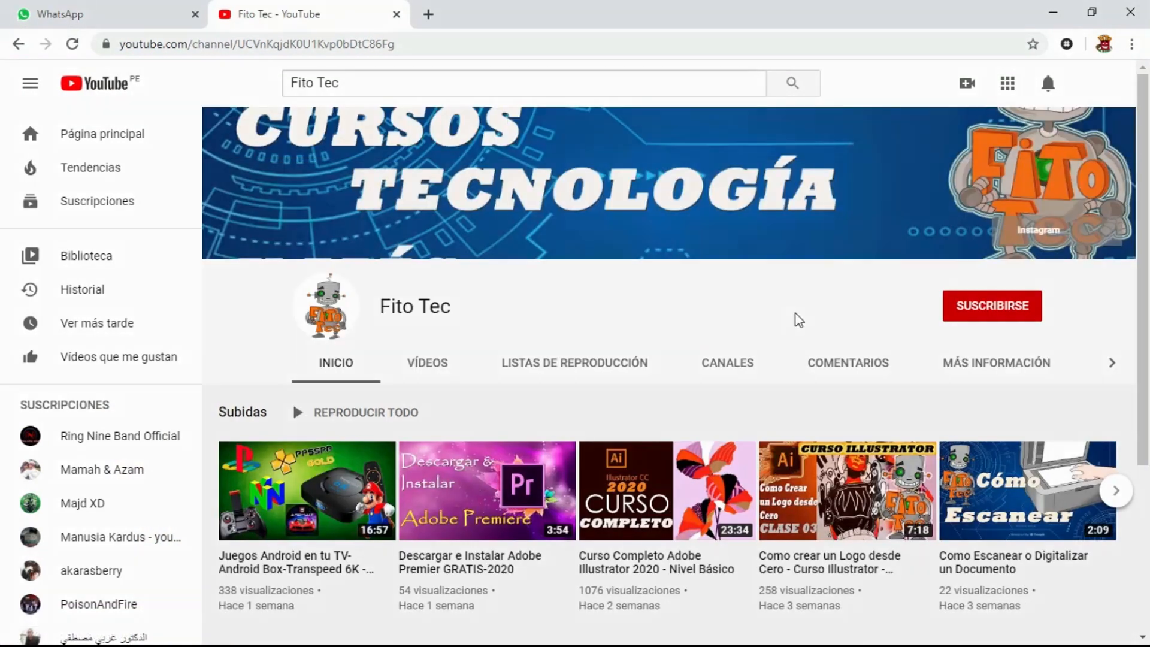
{"action": "left_click", "coordinate": [989, 320]}
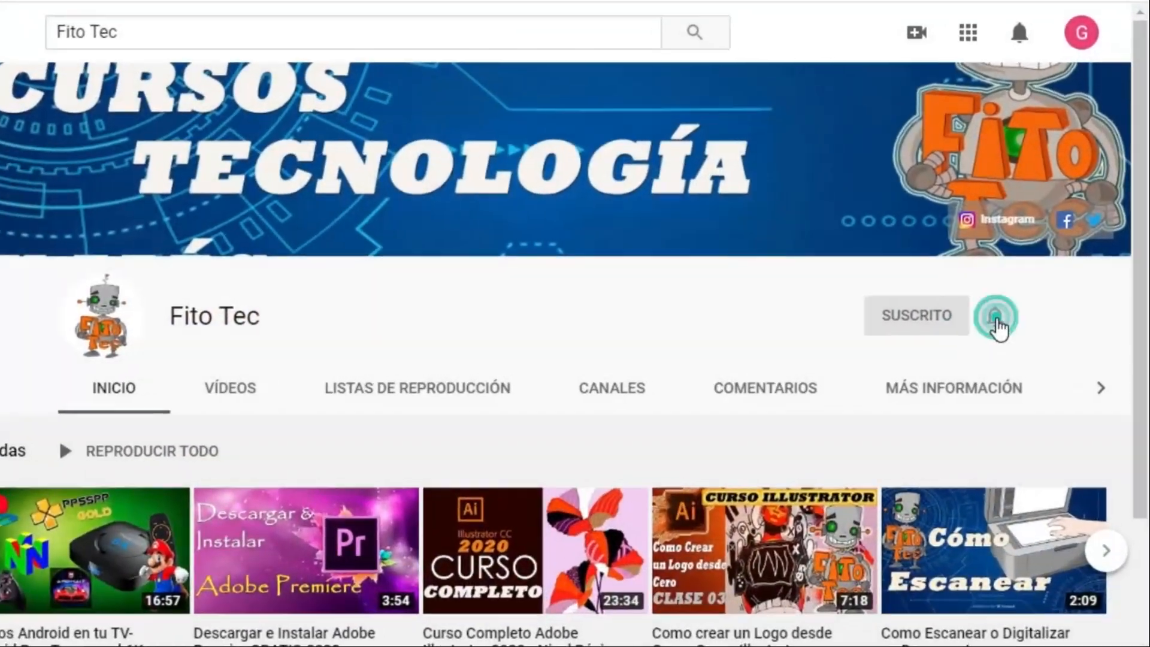